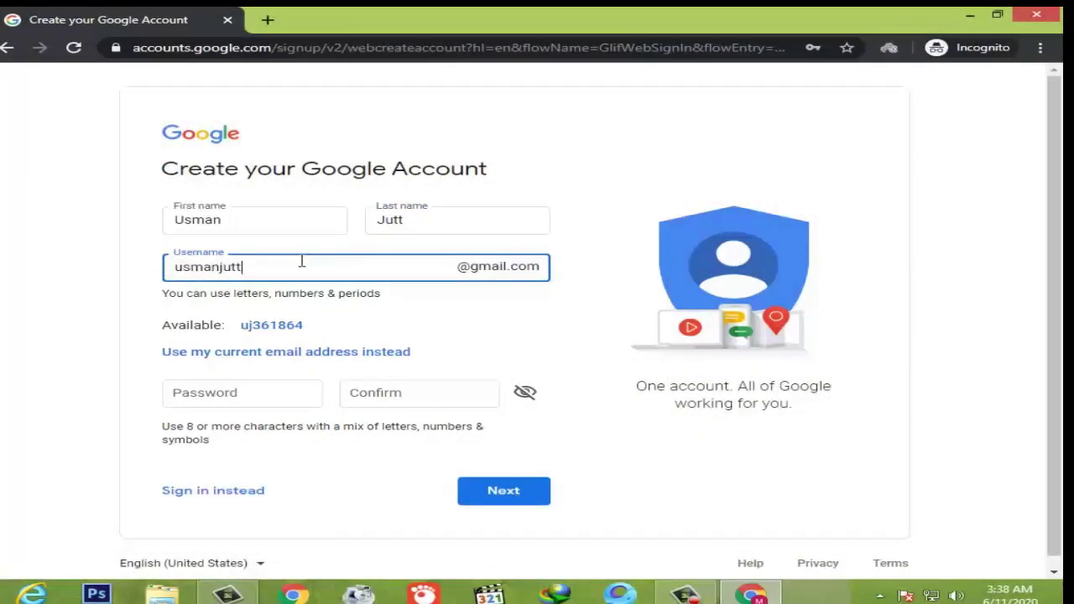
Enter the account password and type it again to confirm it.
click(236, 390)
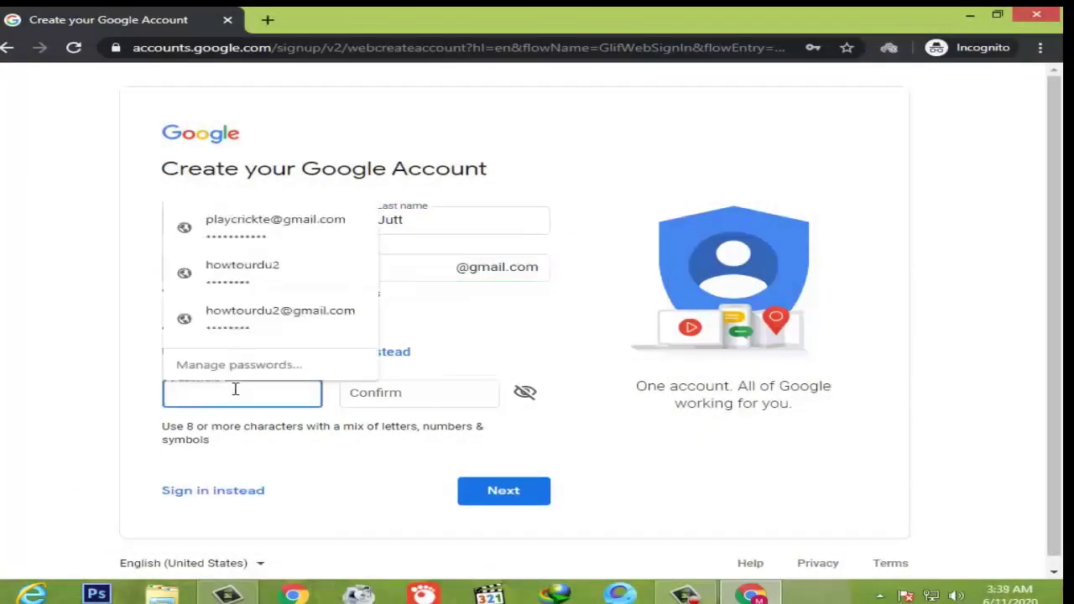
text(•)
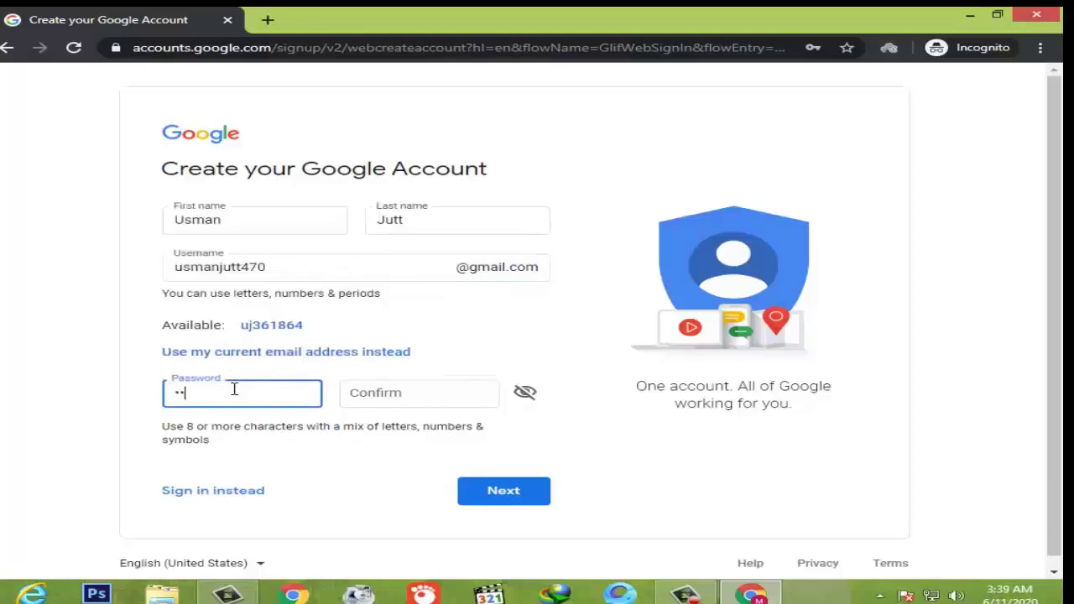
click(438, 397)
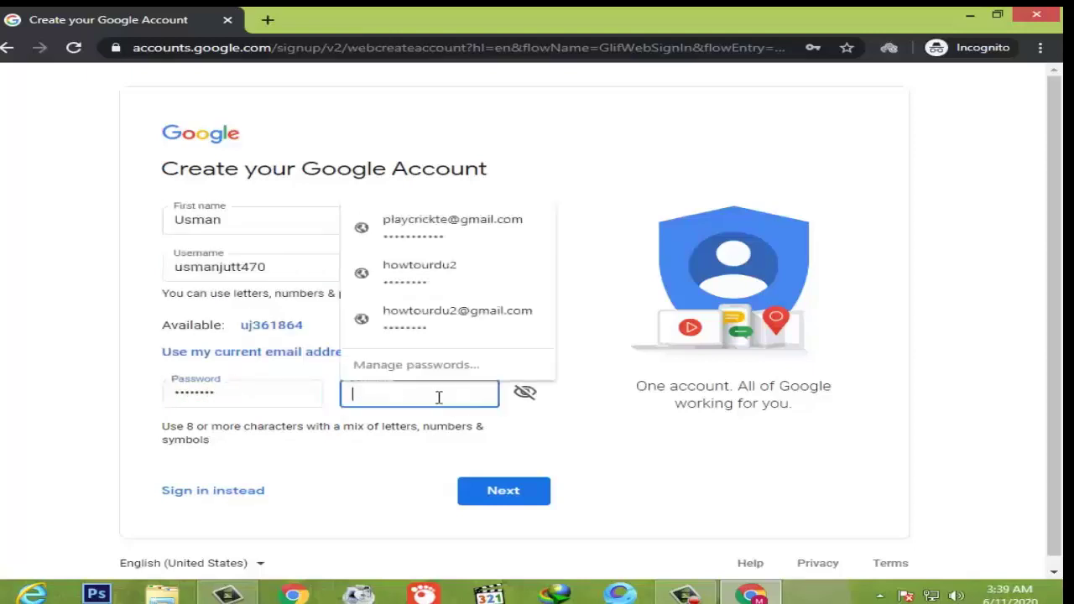
text(•)
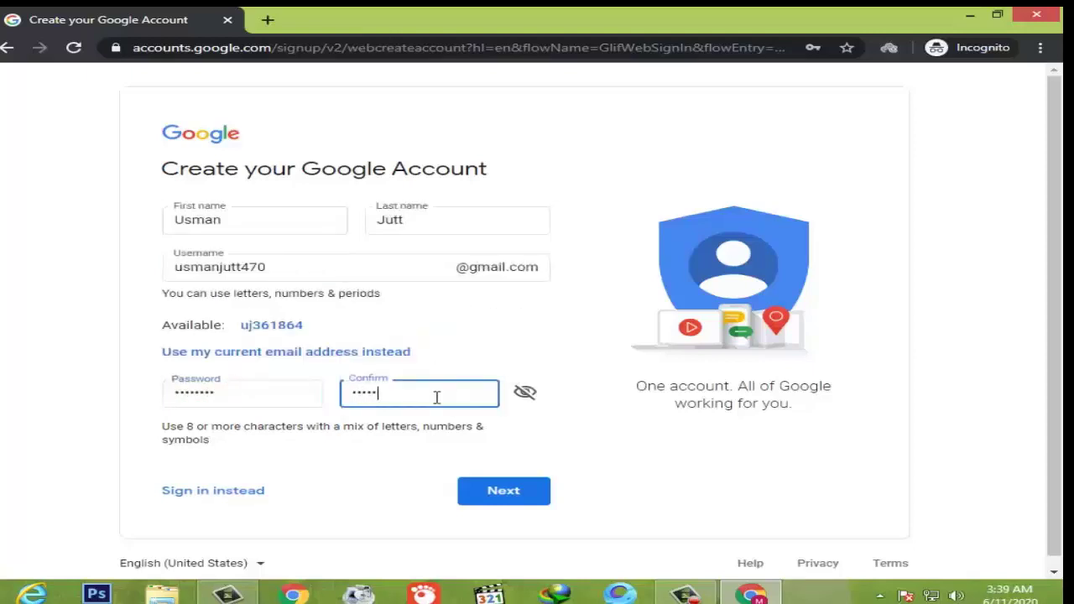
click(529, 422)
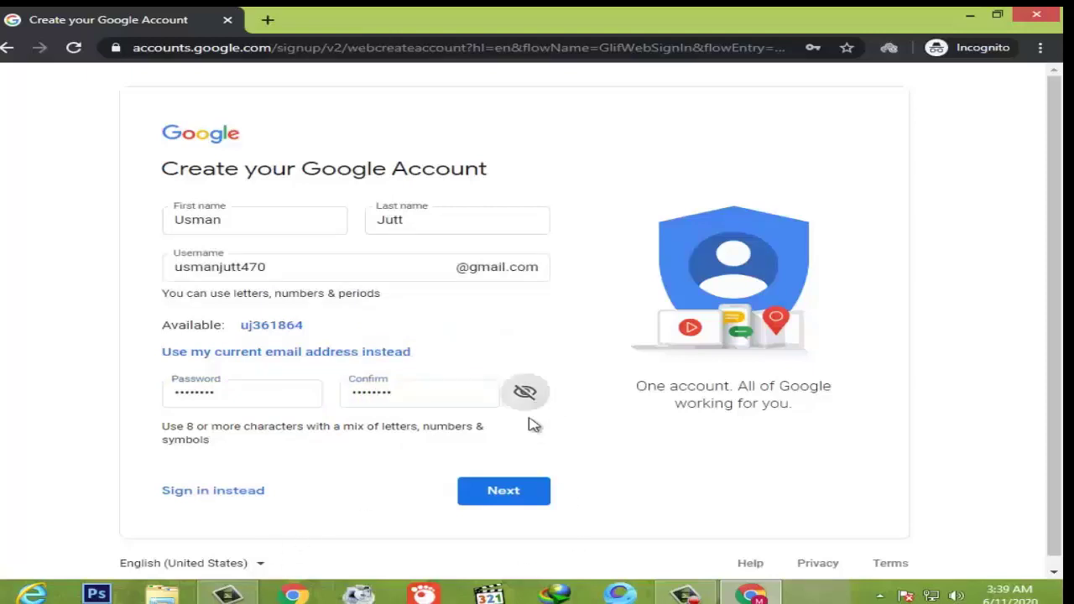
Submit the signup form, replacing the taken username by dropping its number ending.
click(502, 495)
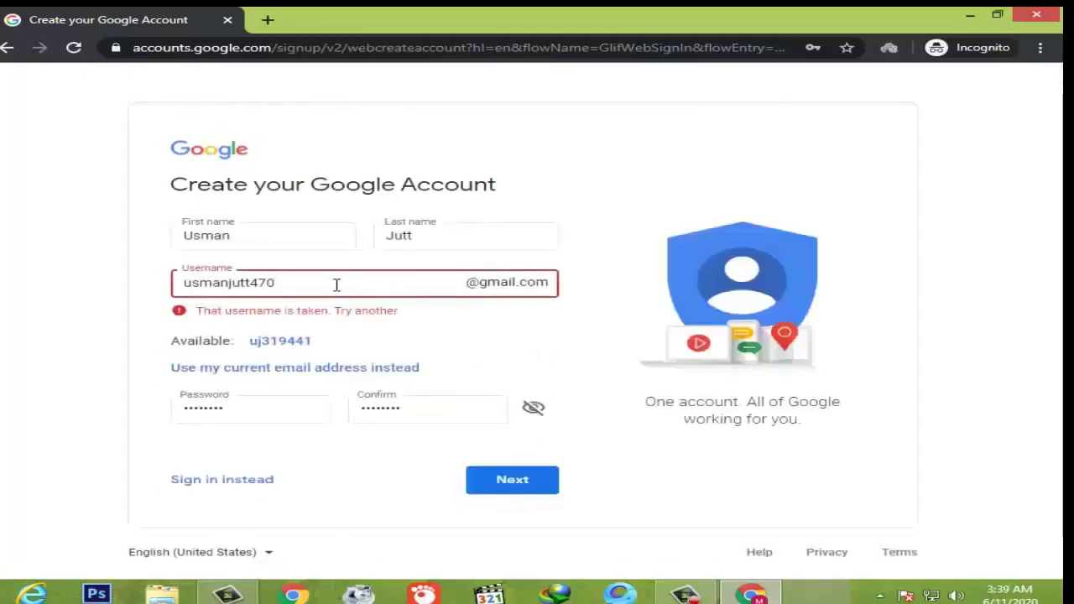
key(BackSpace)
key(BackSpace)
key(BackSpace)
key(Return)
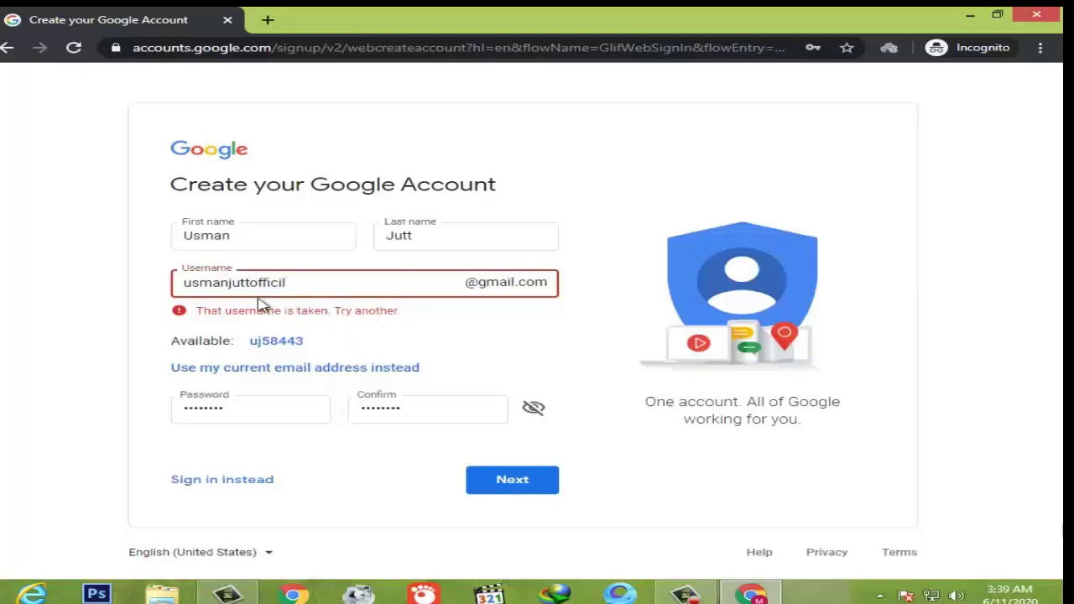
click(511, 480)
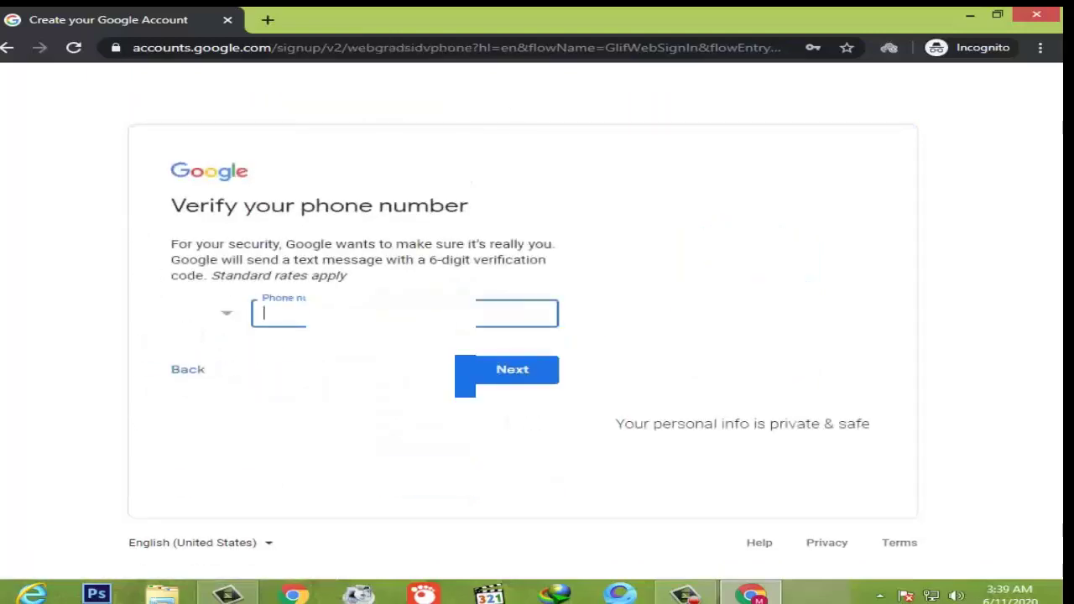
Verify the account with the phone number and the six-digit code texted to it.
text(03)
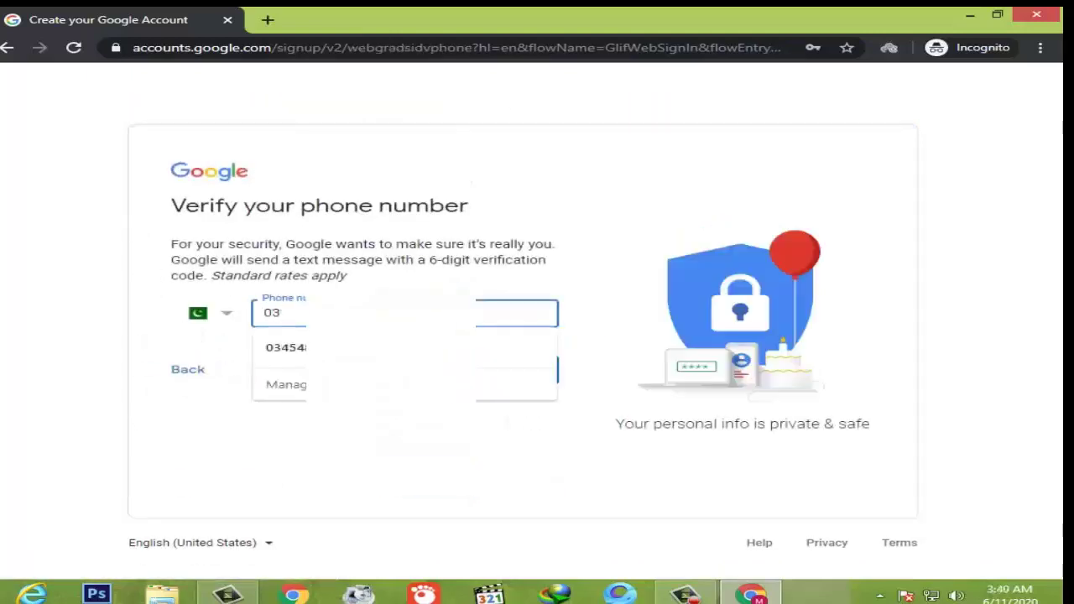
text(117)
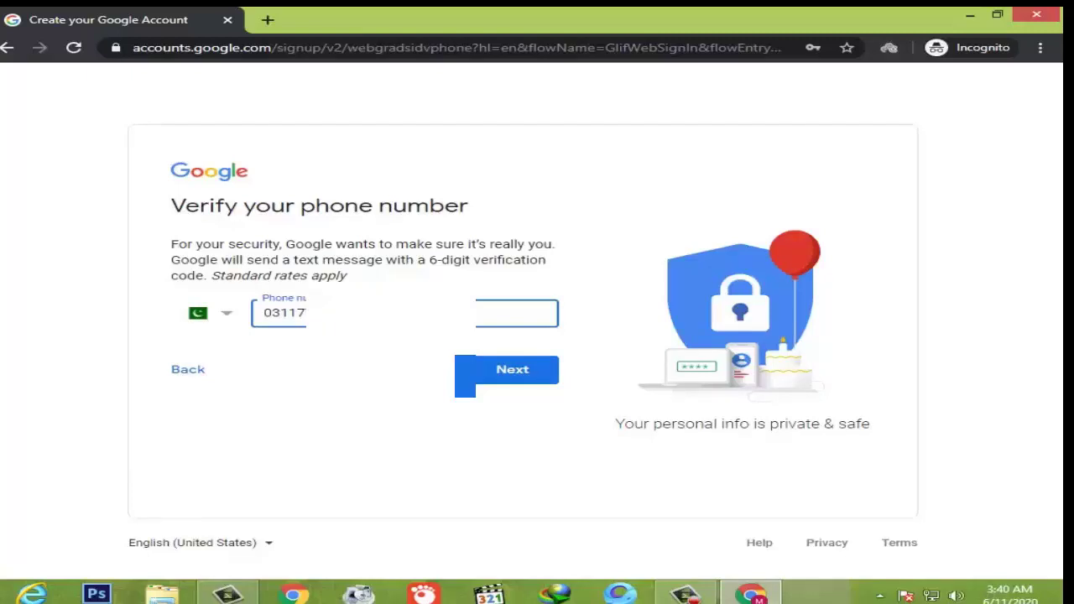
click(519, 379)
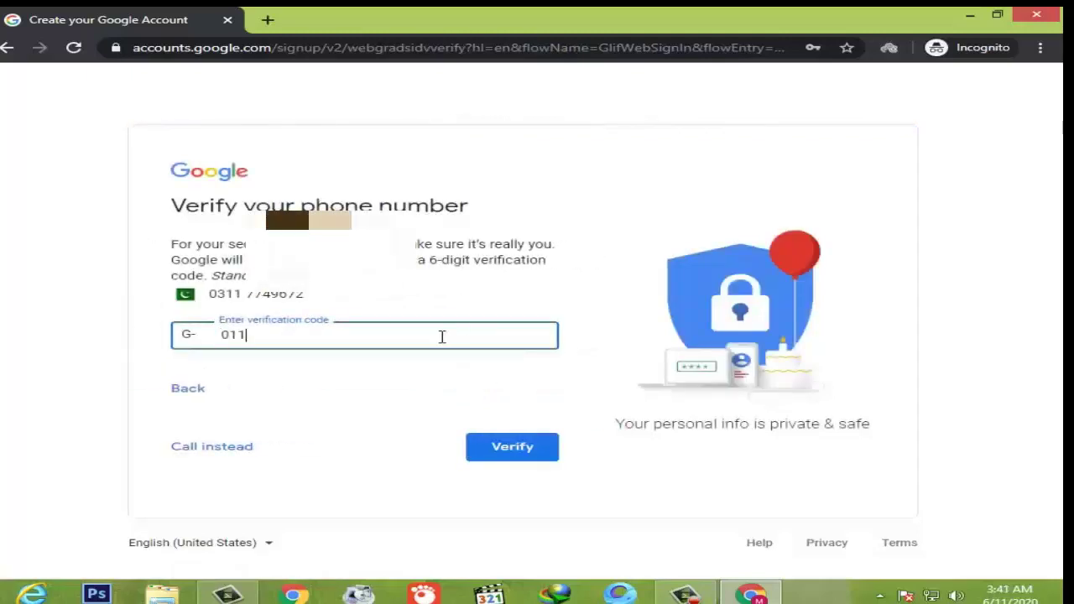
click(514, 449)
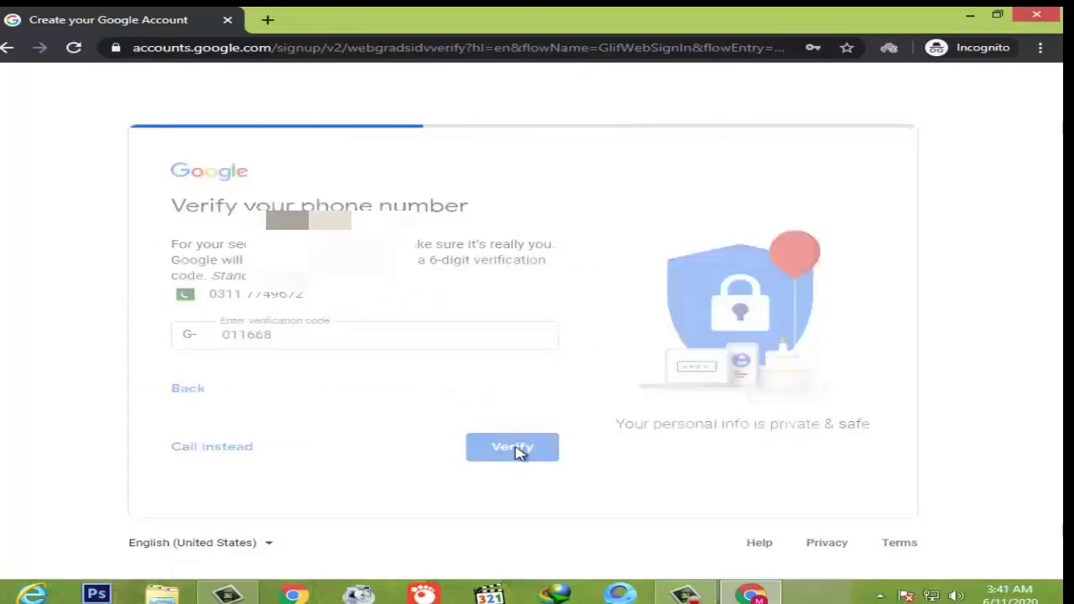
Submit a recovery email, an August birthday with day and year, and Male as gender.
click(311, 324)
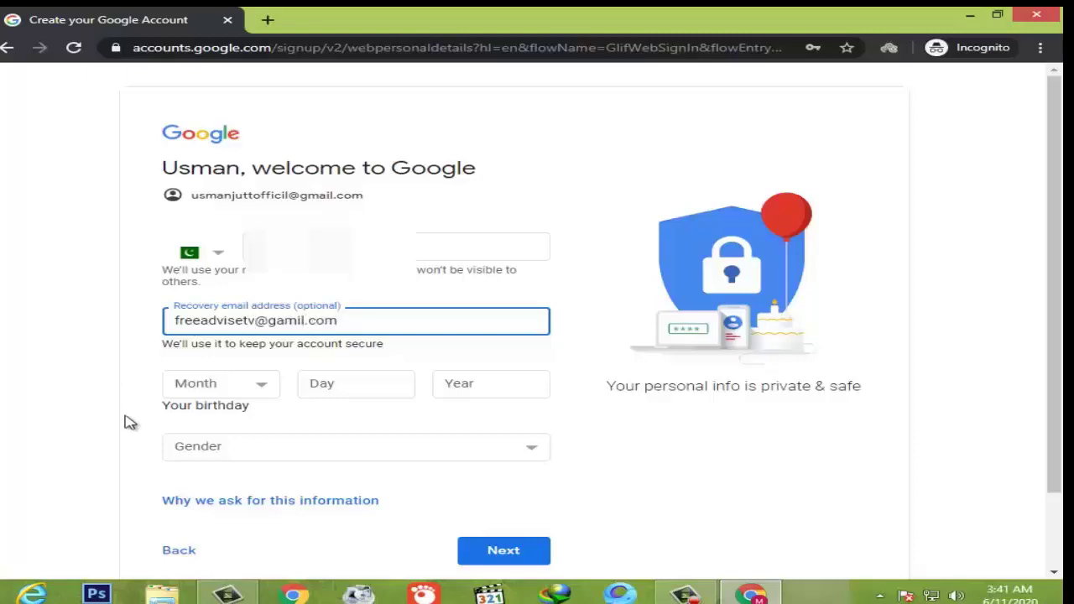
click(223, 384)
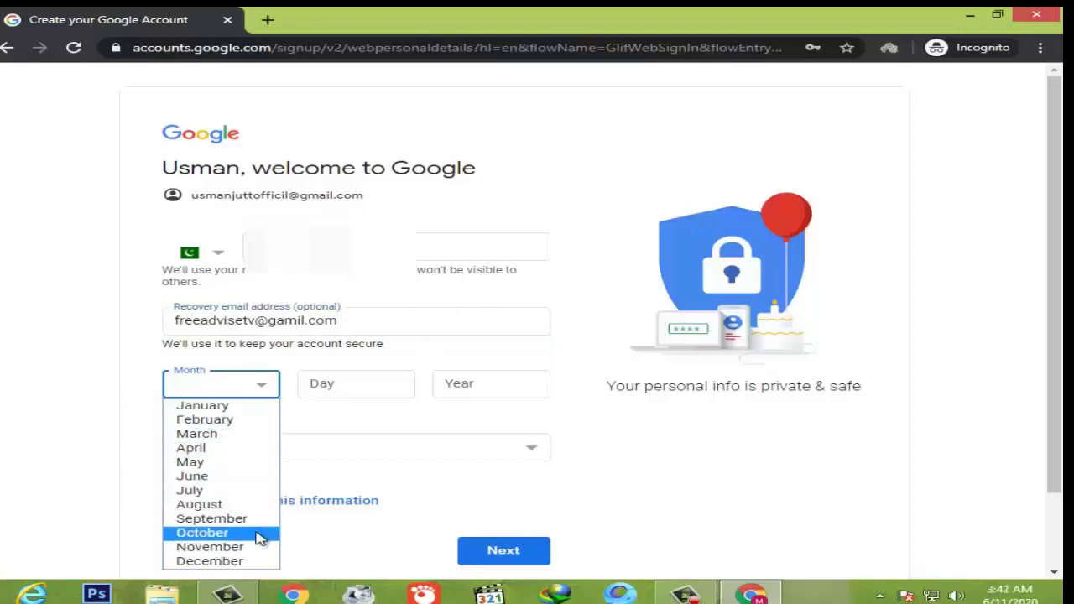
click(244, 506)
click(338, 380)
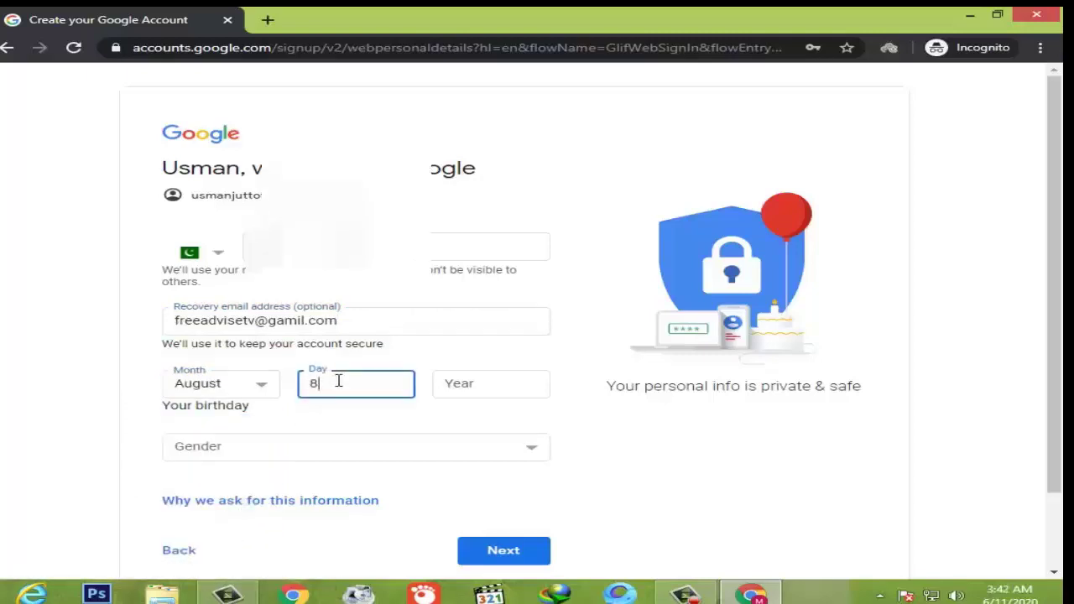
click(455, 389)
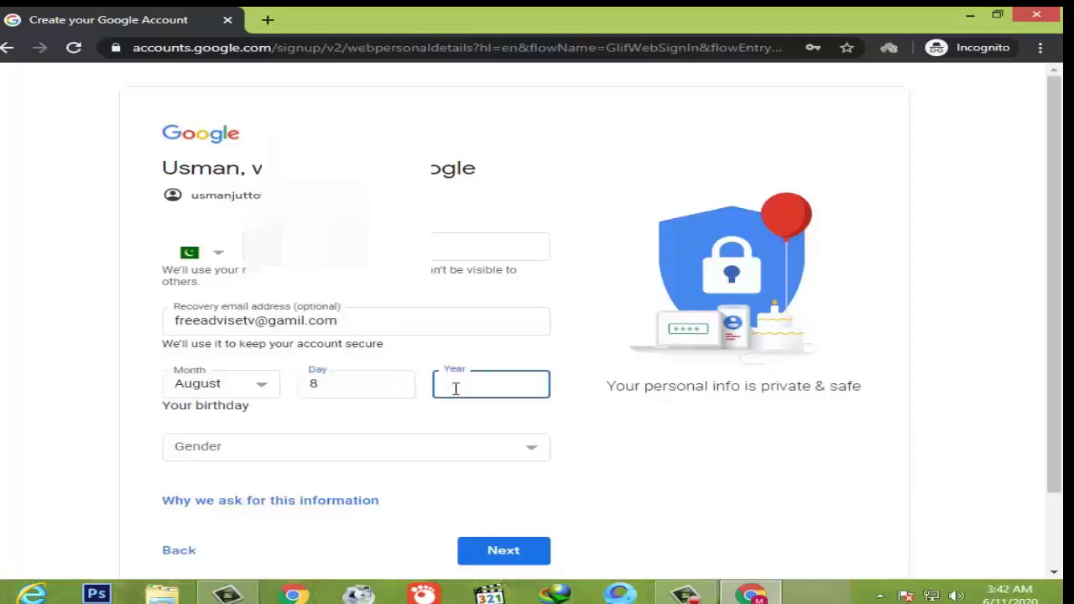
click(508, 446)
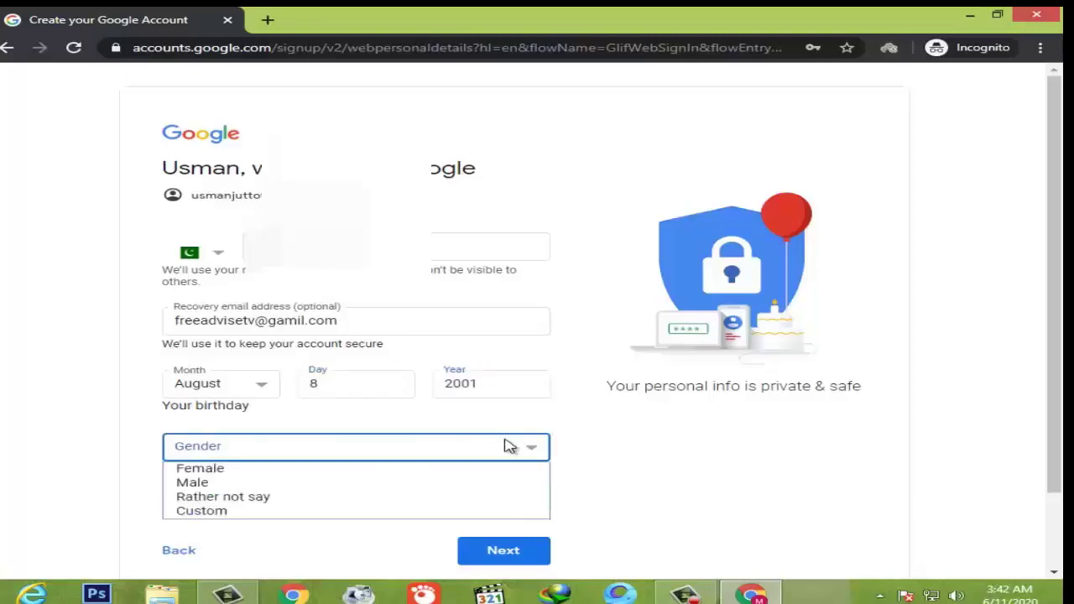
click(189, 483)
scroll(517, 485, down, 1)
click(236, 422)
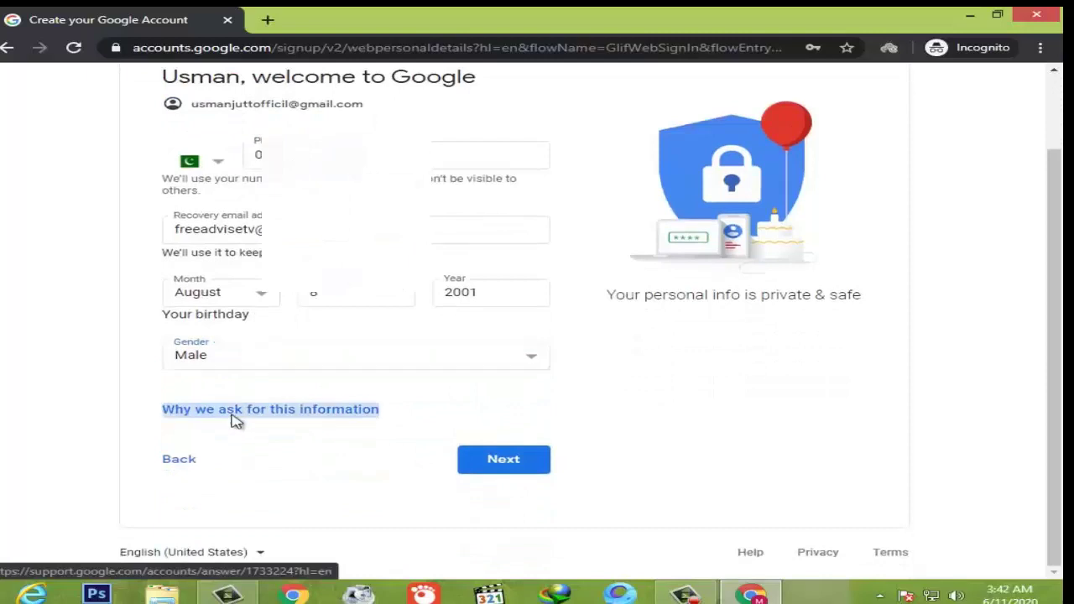
click(86, 16)
click(508, 461)
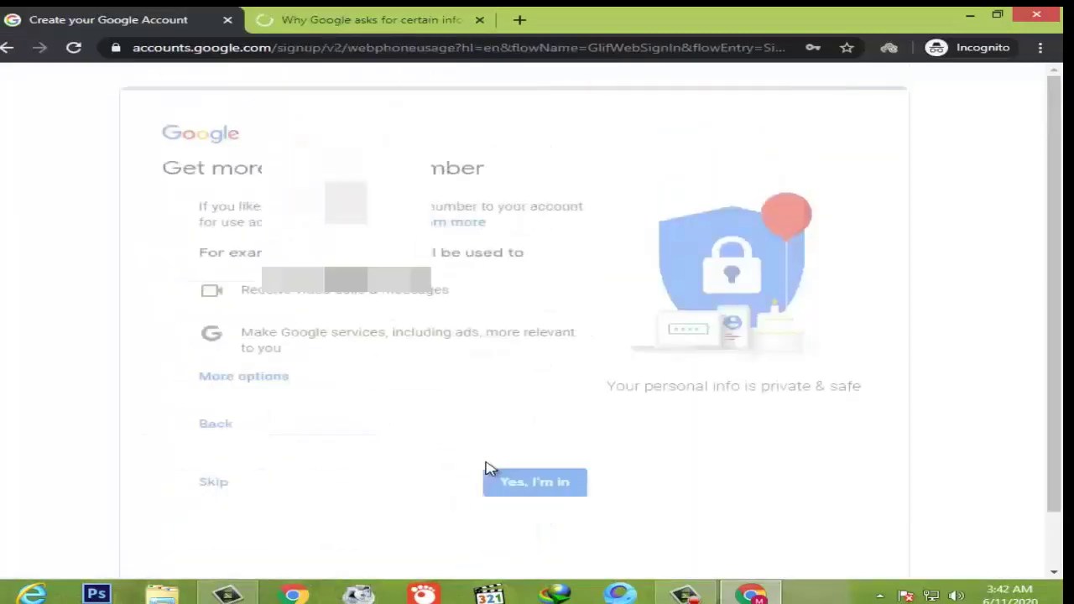
Choose to add the phone number for account security only and confirm.
scroll(449, 473, down, 1)
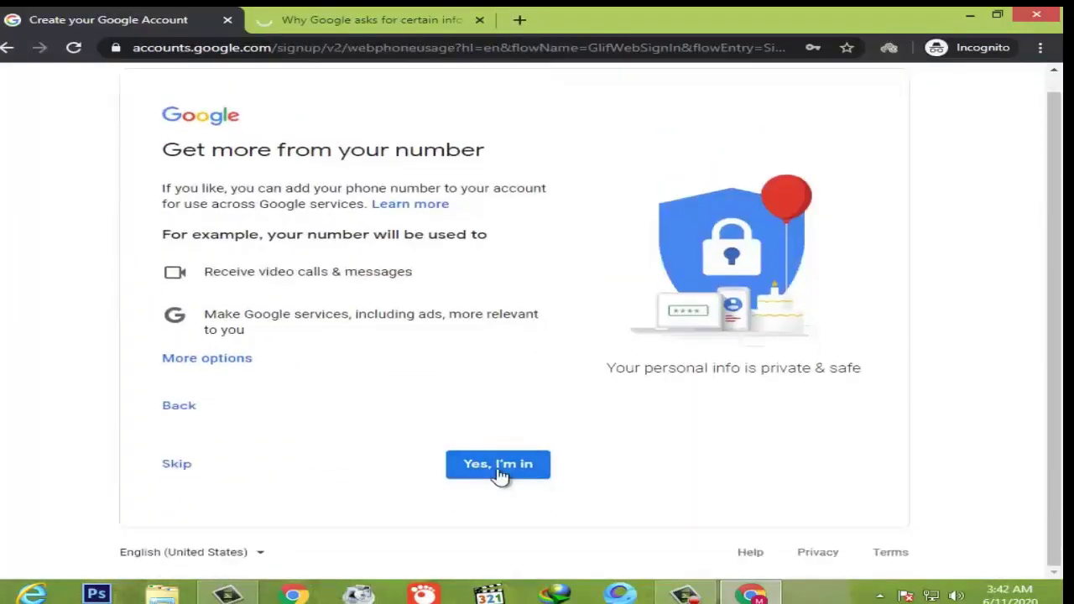
click(238, 363)
key(ctrl+Tab)
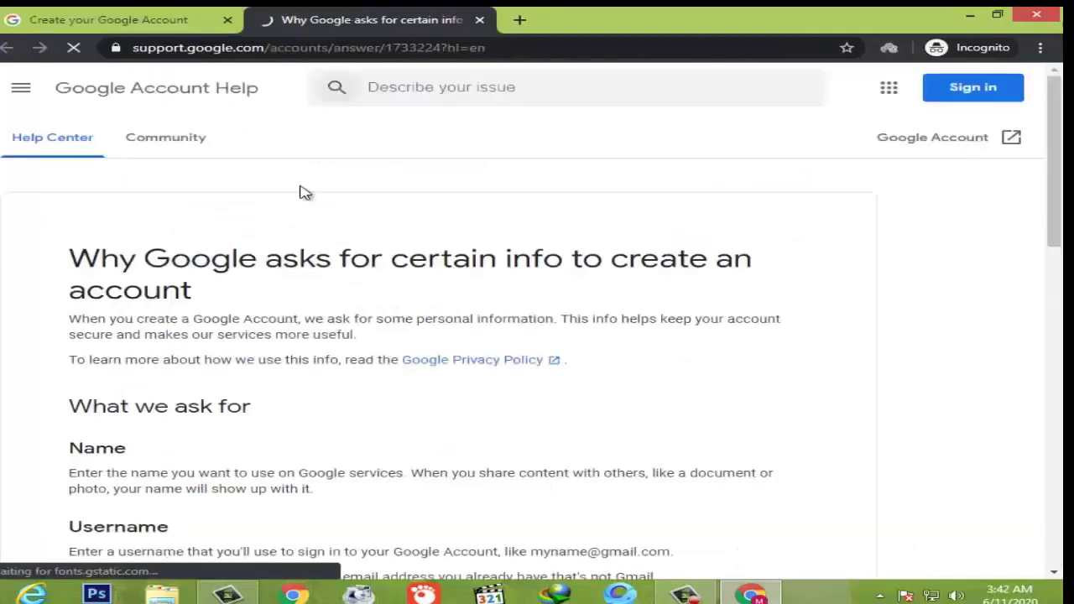
scroll(293, 237, down, 10)
click(130, 16)
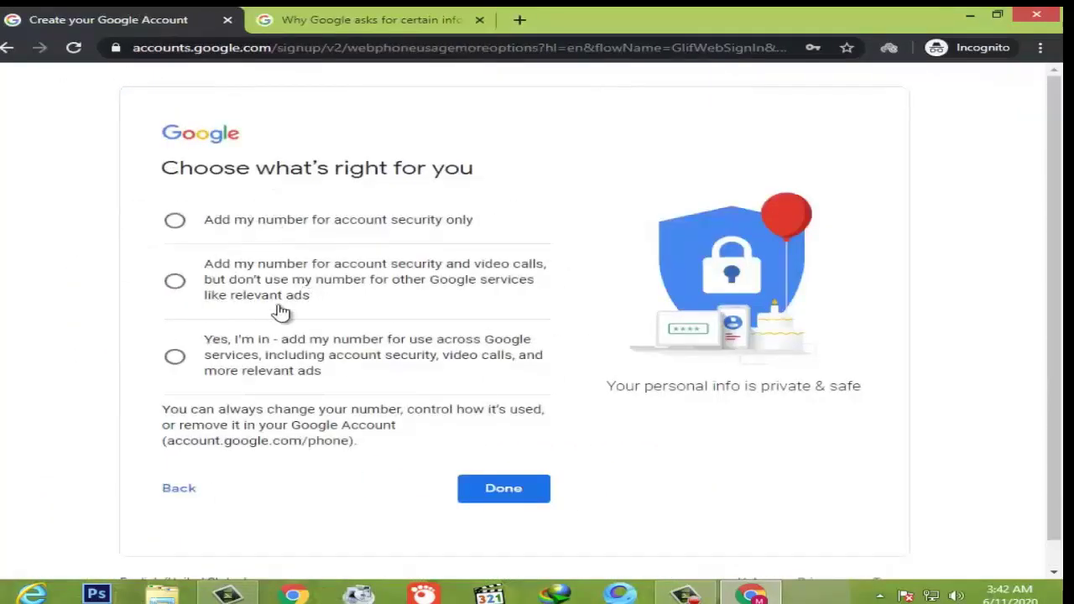
click(177, 220)
click(519, 502)
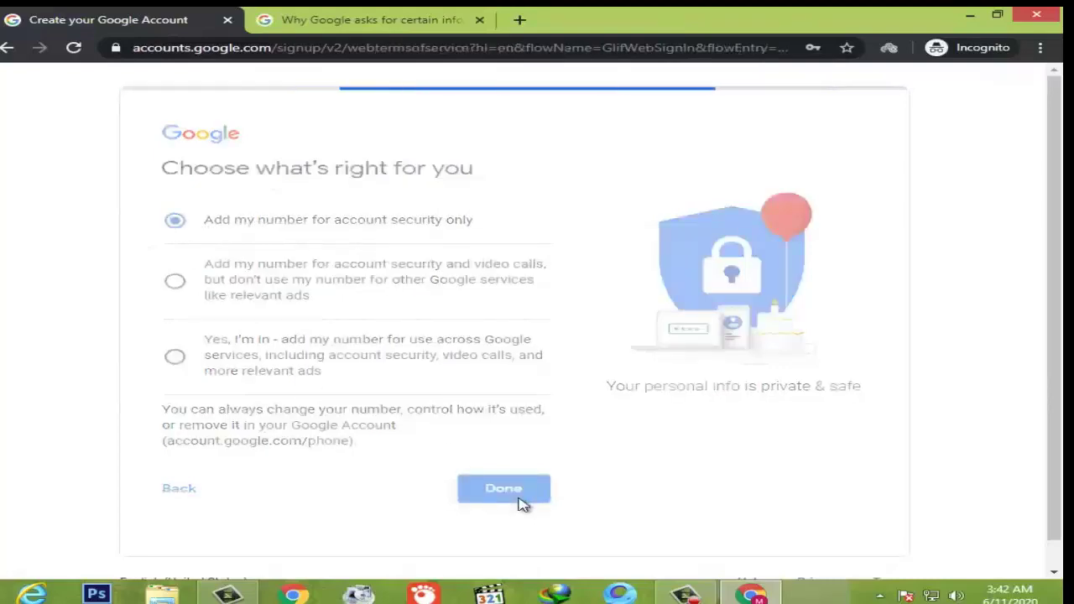
scroll(419, 444, down, 10)
Accept the privacy terms and go to youtube.com in a new tab.
click(514, 491)
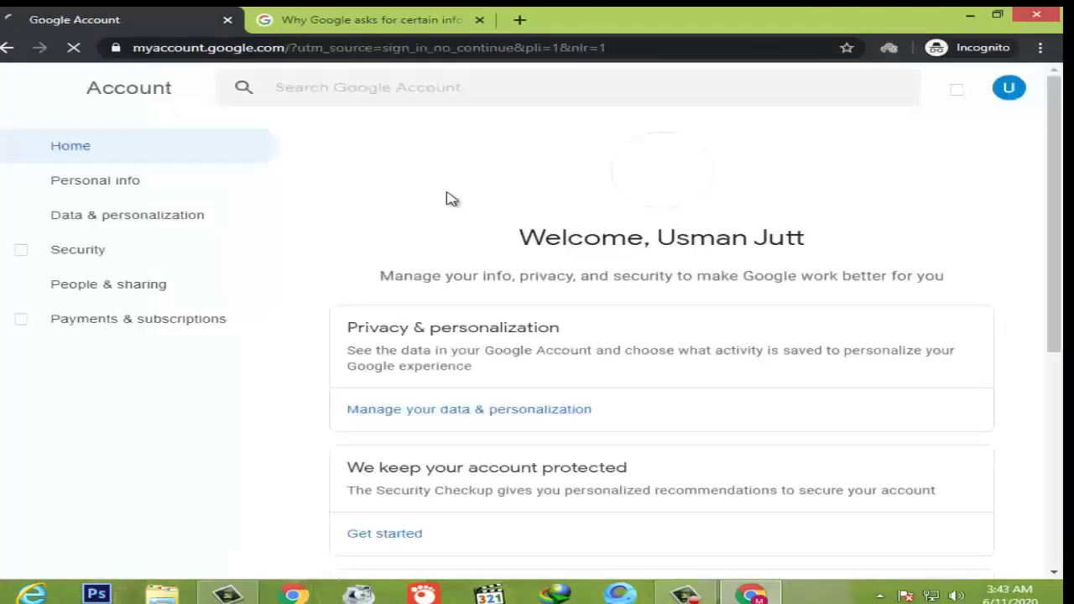
click(638, 19)
click(776, 19)
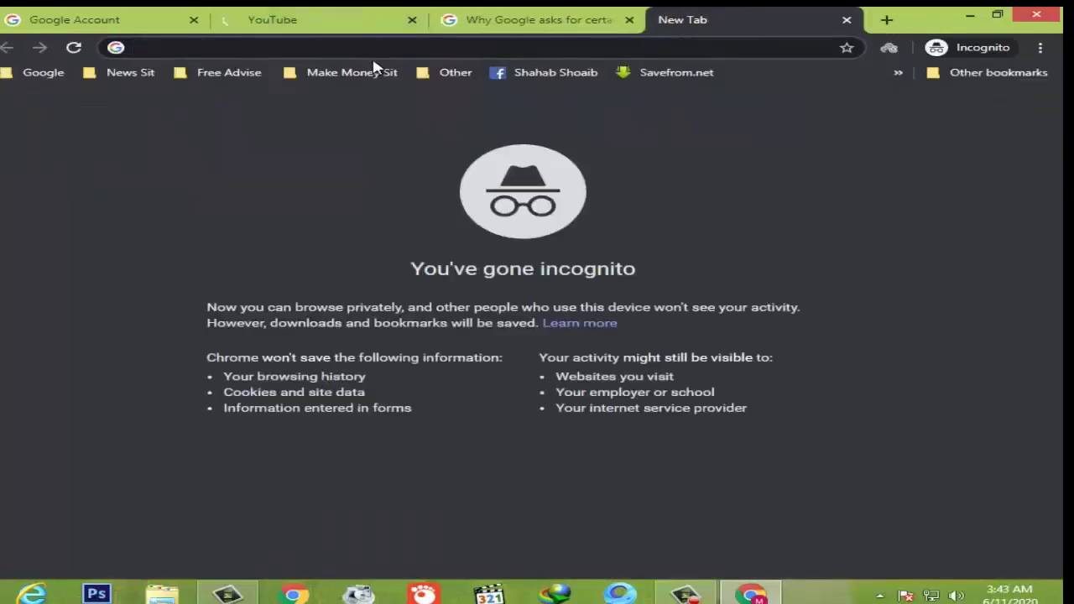
text(you)
key(Return)
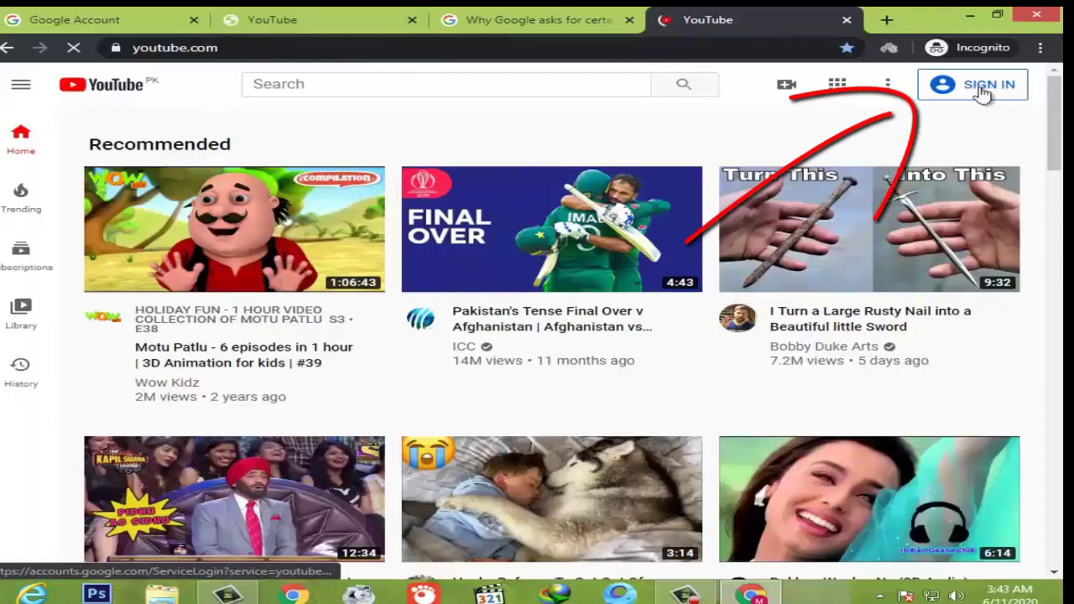
Close the help article and extra YouTube tabs, then show the account menu.
click(570, 20)
click(629, 19)
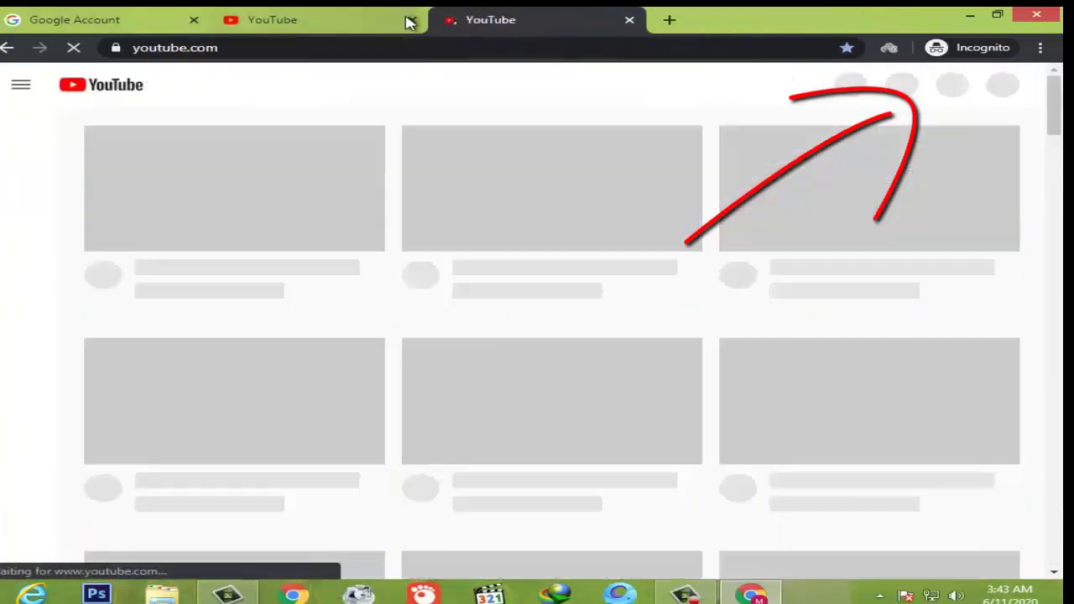
click(412, 20)
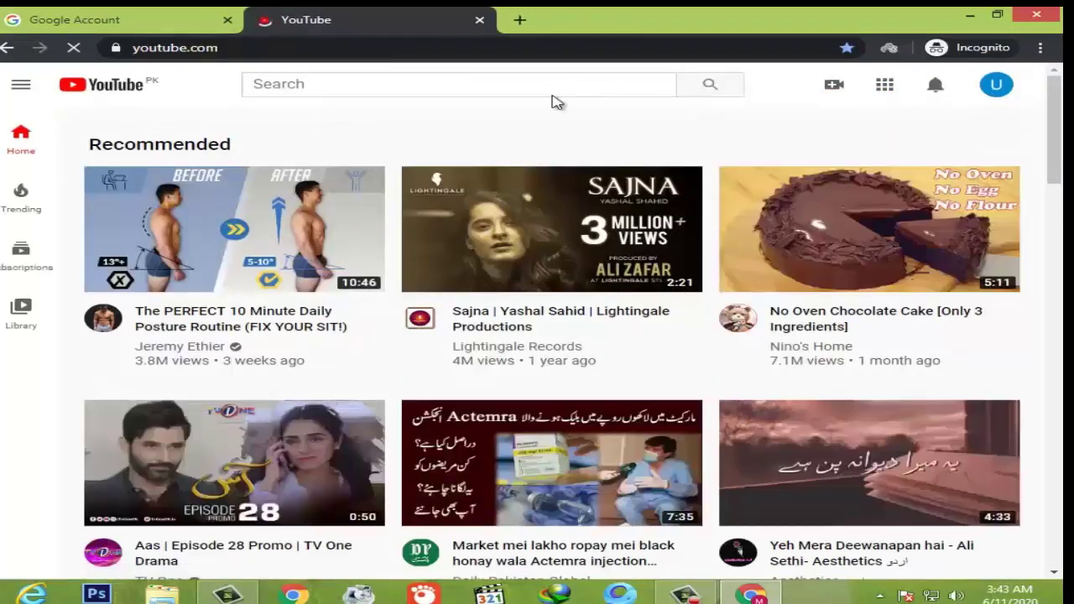
click(1003, 87)
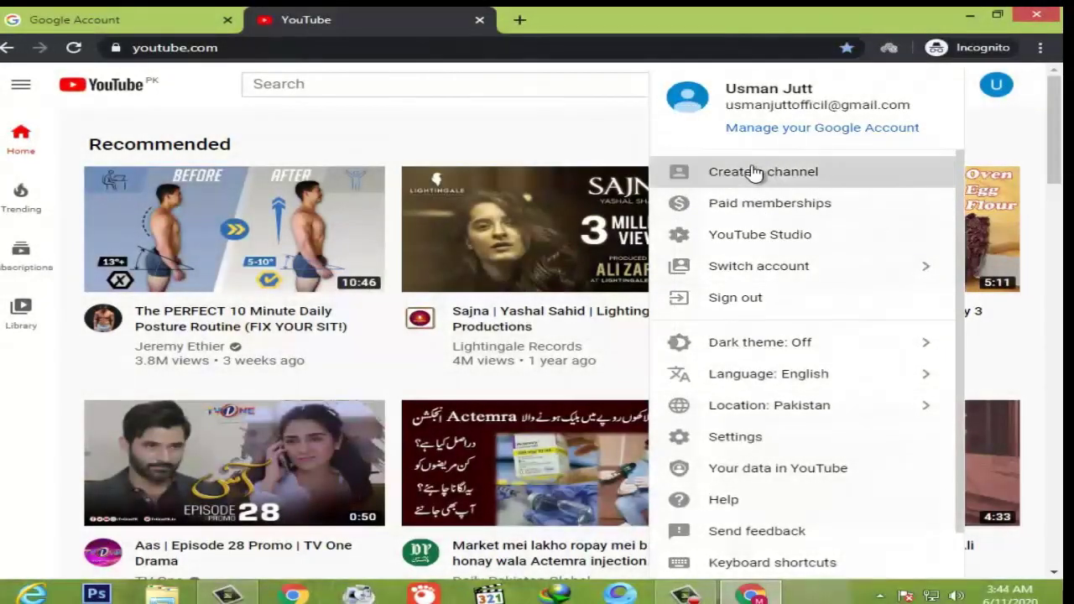
Start creating a channel and choose to use a custom name.
click(755, 172)
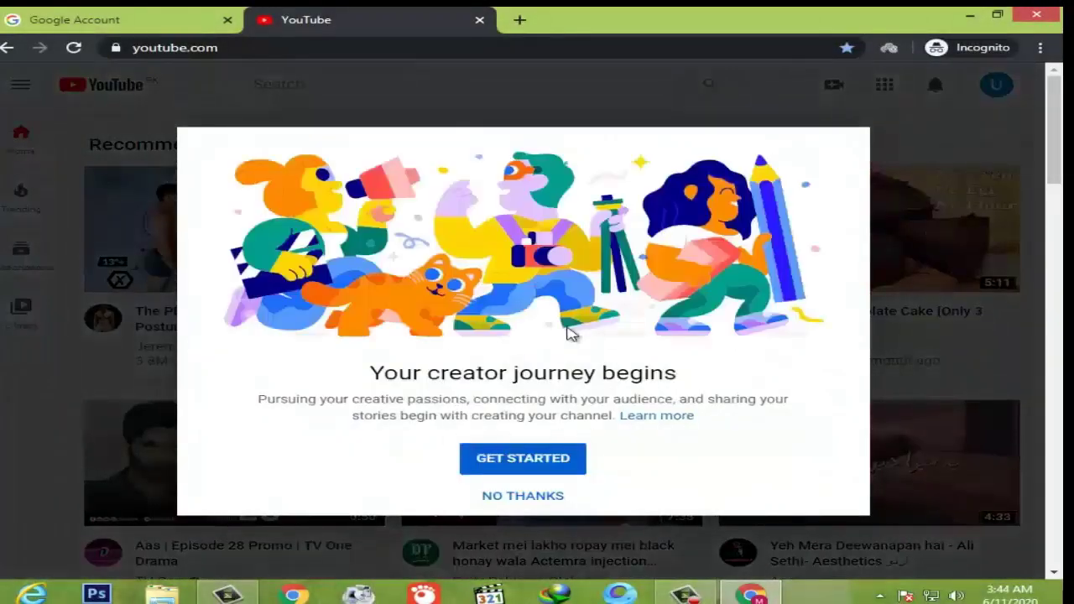
drag(438, 375, 678, 375)
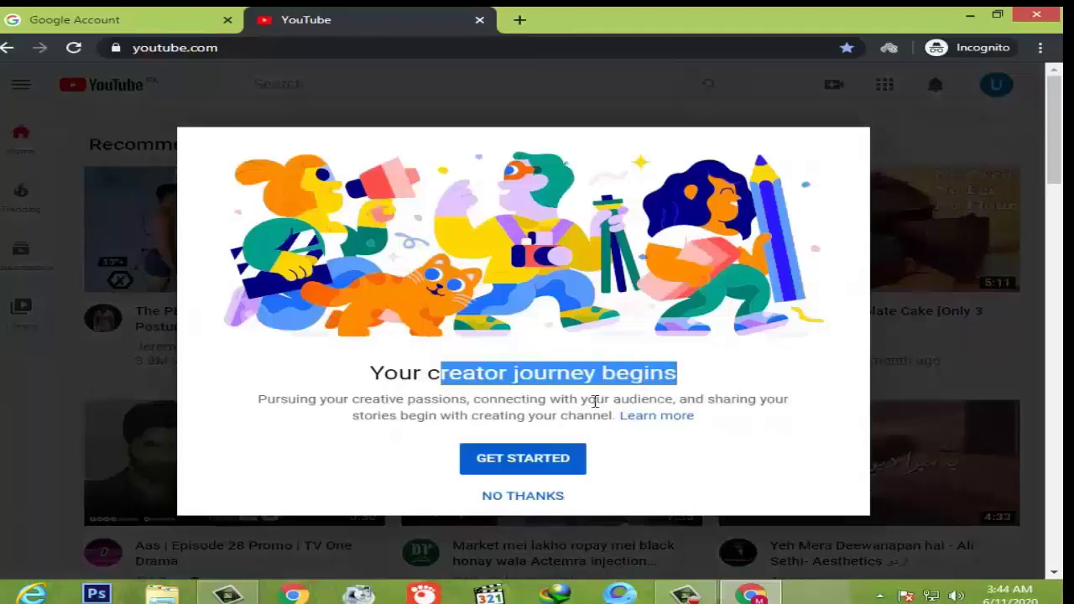
click(587, 404)
click(549, 467)
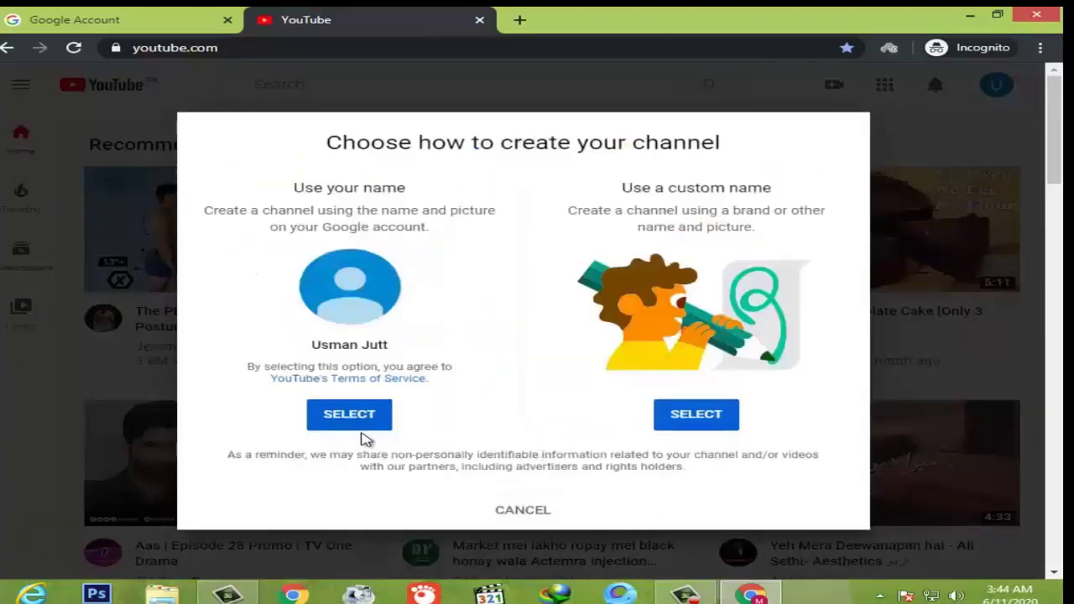
click(723, 422)
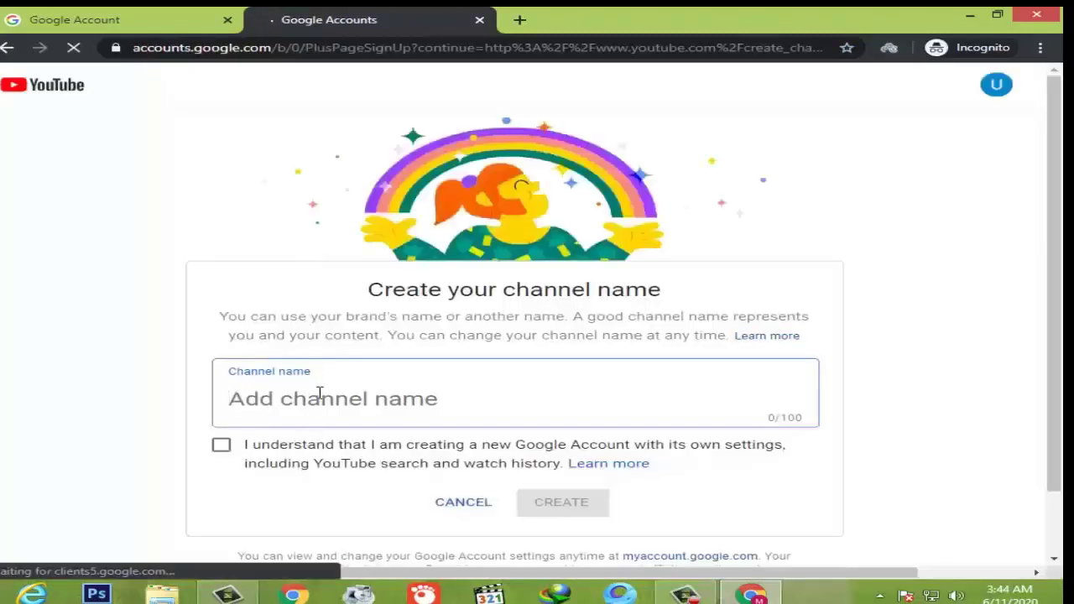
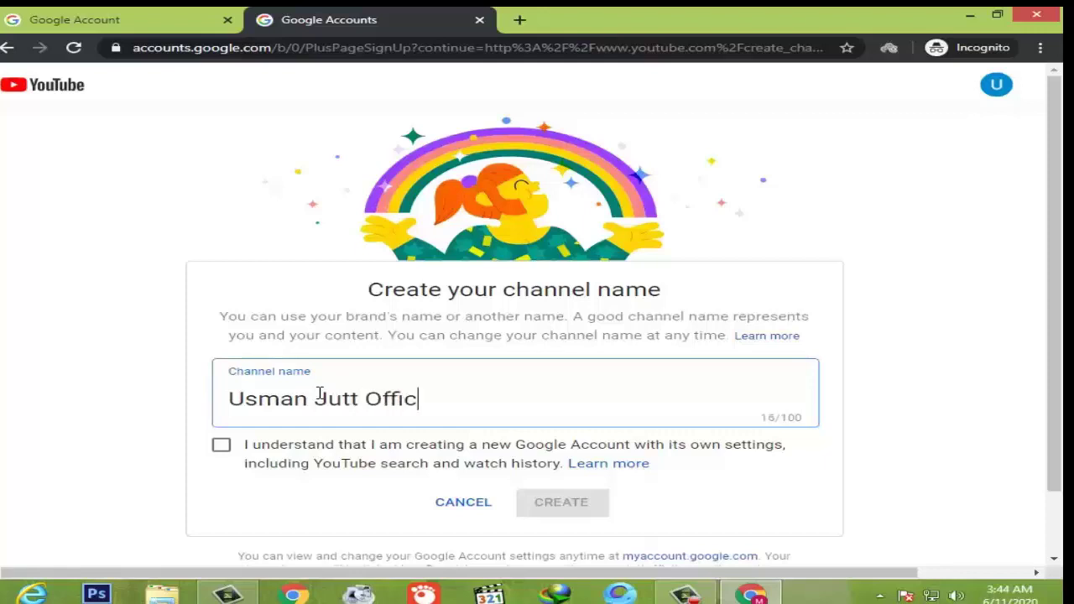
Type the channel name ending in Official and tick the new-account acknowledgement.
click(222, 445)
scroll(604, 394, down, 1)
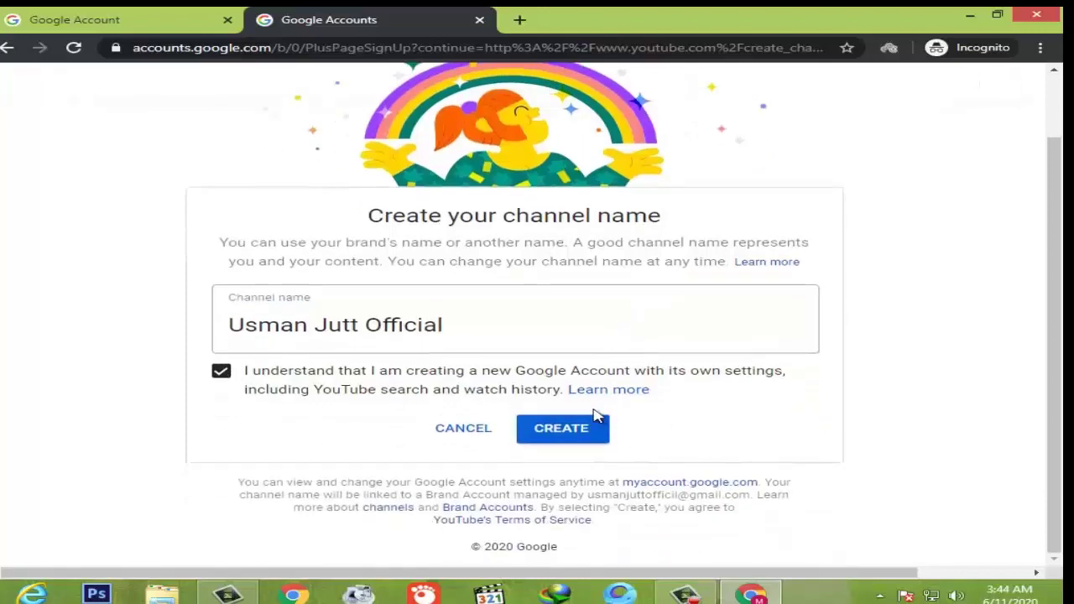
Create the channel and scroll down to the profile picture upload section.
click(582, 431)
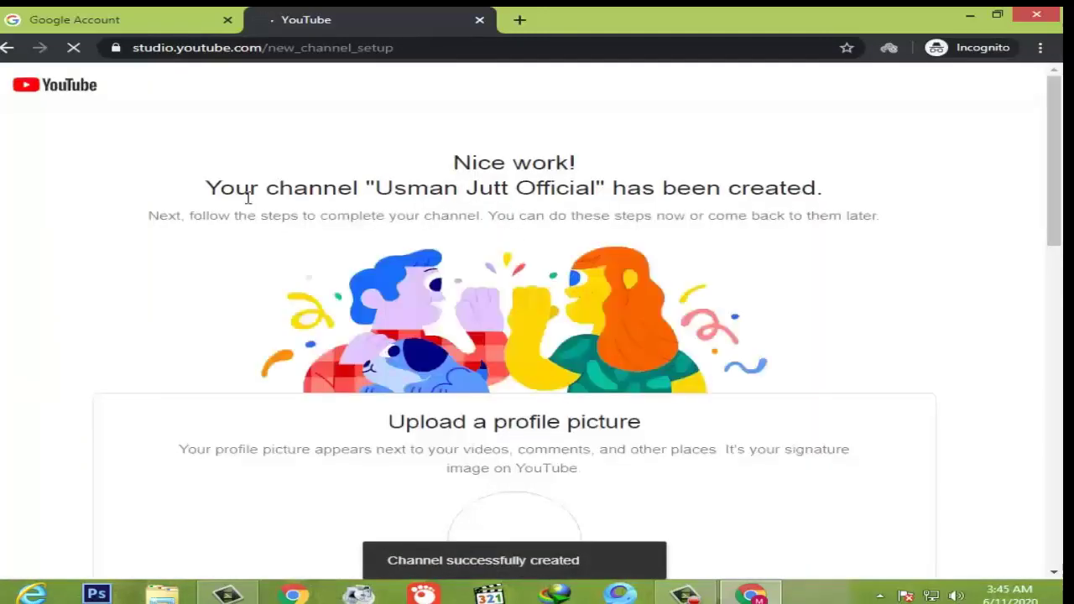
drag(387, 188, 770, 218)
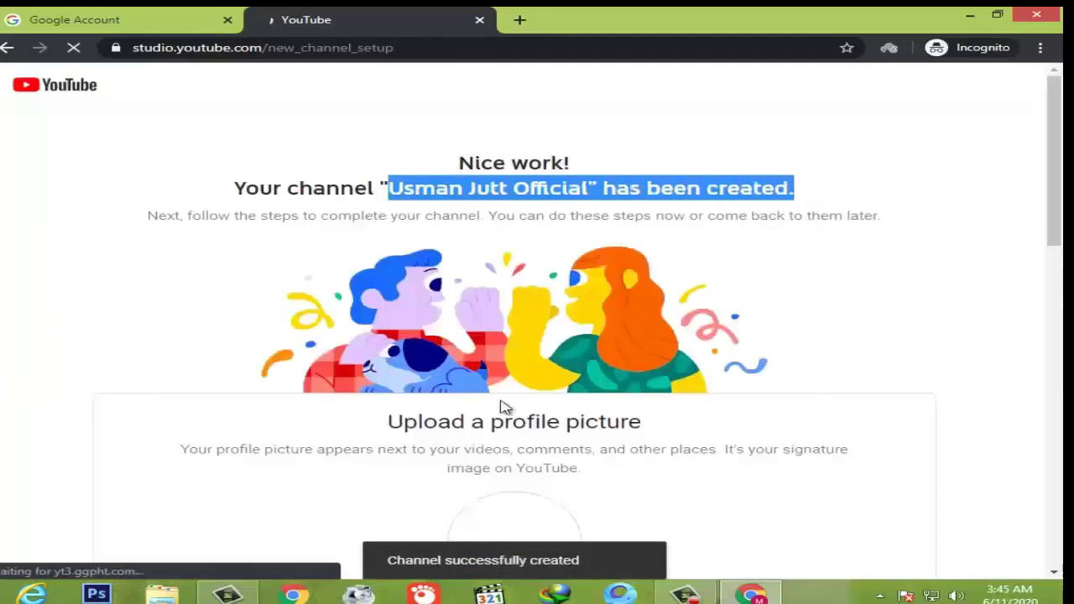
click(498, 408)
scroll(498, 411, down, 2)
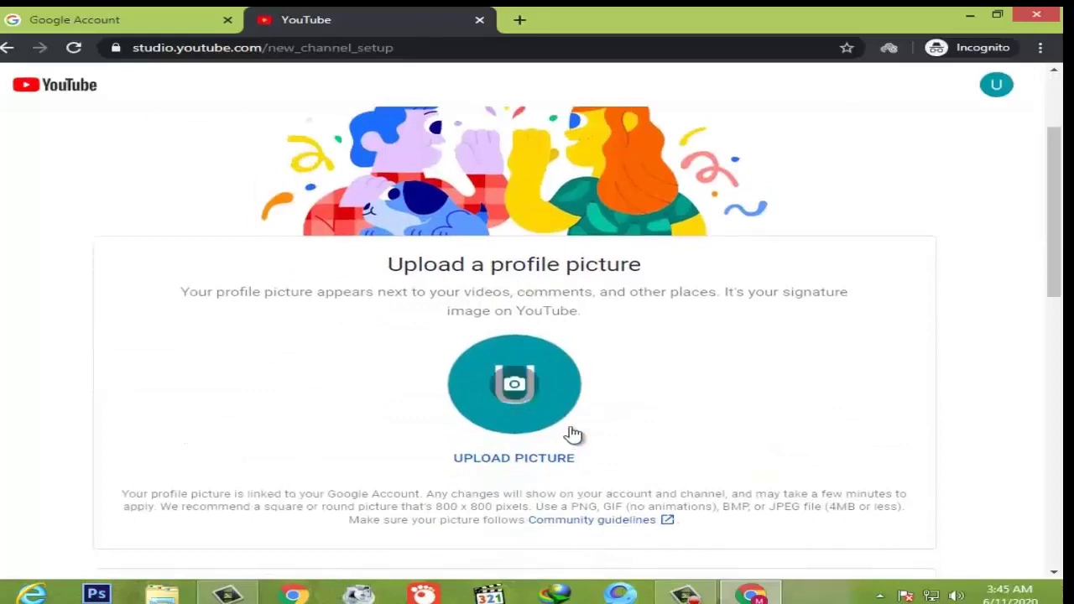
Upload IMG-20200611-WA0005 from the Desktop as the channel's profile picture.
click(537, 383)
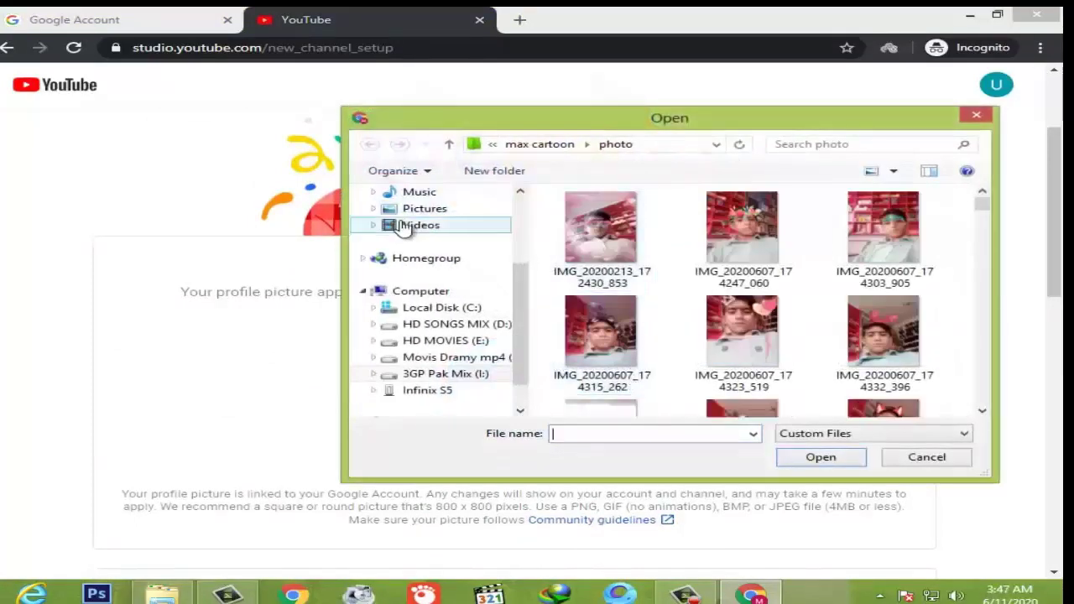
scroll(470, 220, up, 3)
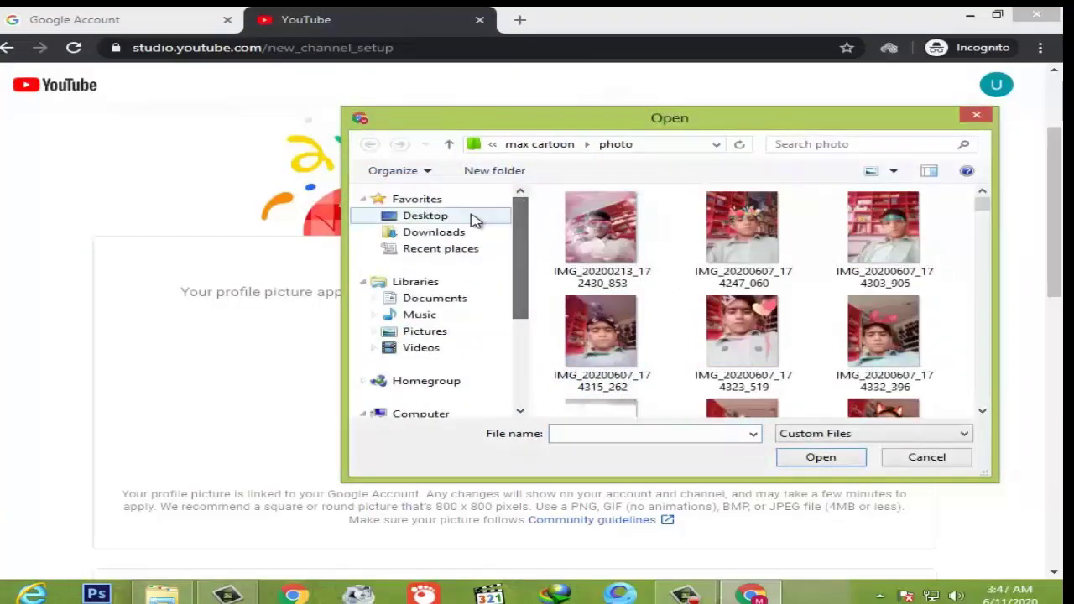
click(470, 218)
click(688, 295)
scroll(688, 302, down, 3)
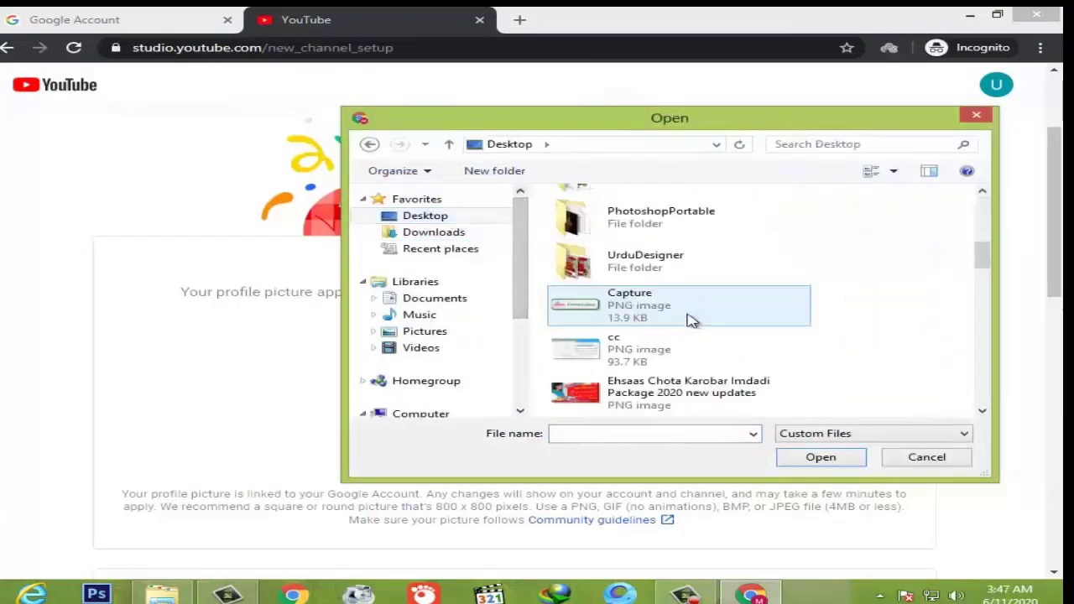
scroll(688, 319, down, 10)
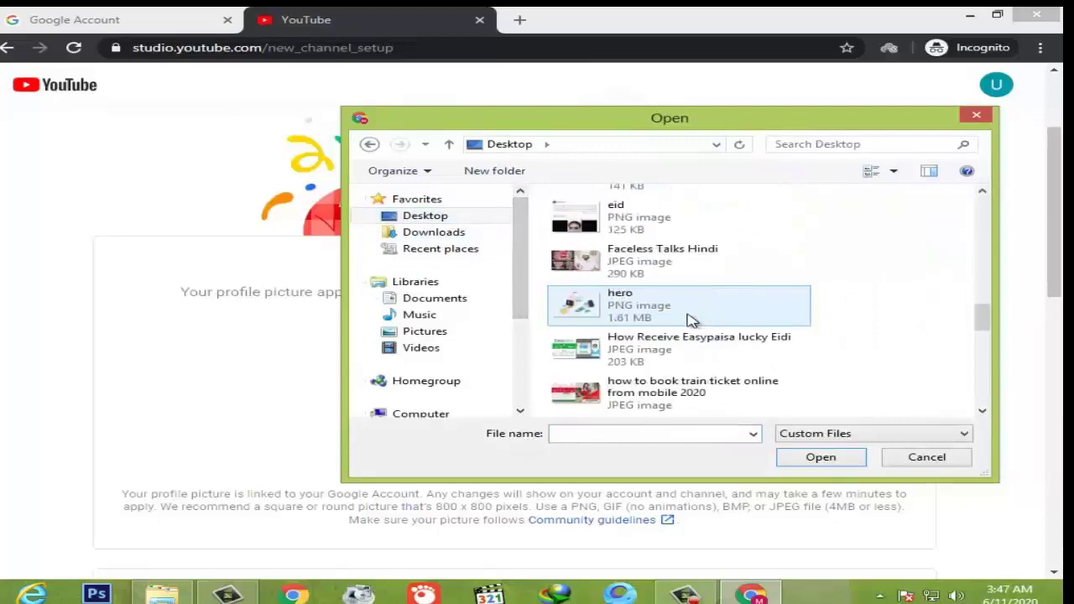
scroll(690, 320, down, 3)
scroll(688, 319, up, 3)
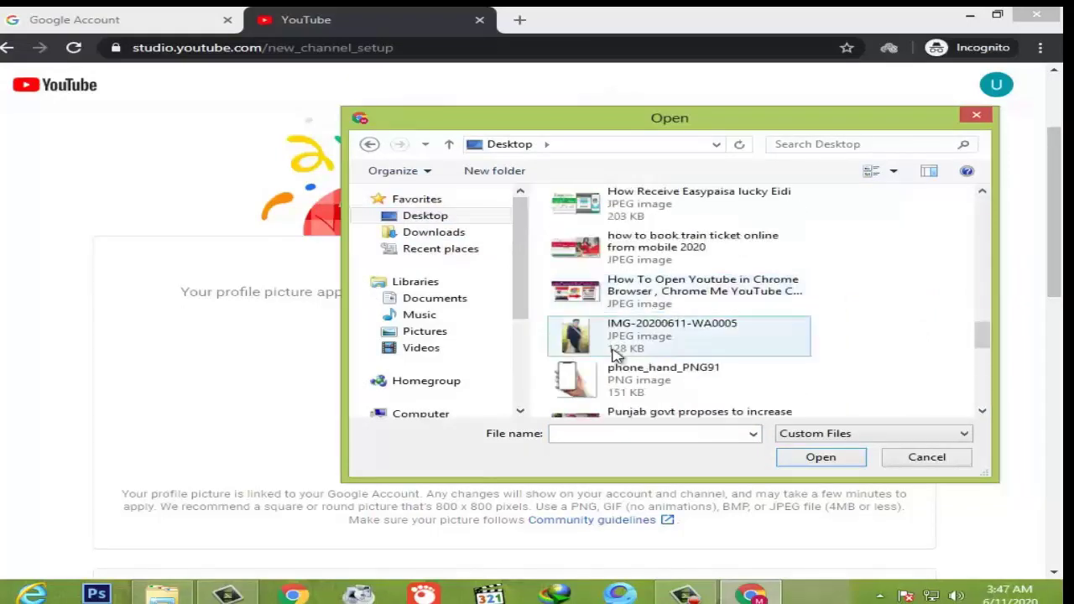
click(689, 339)
click(821, 458)
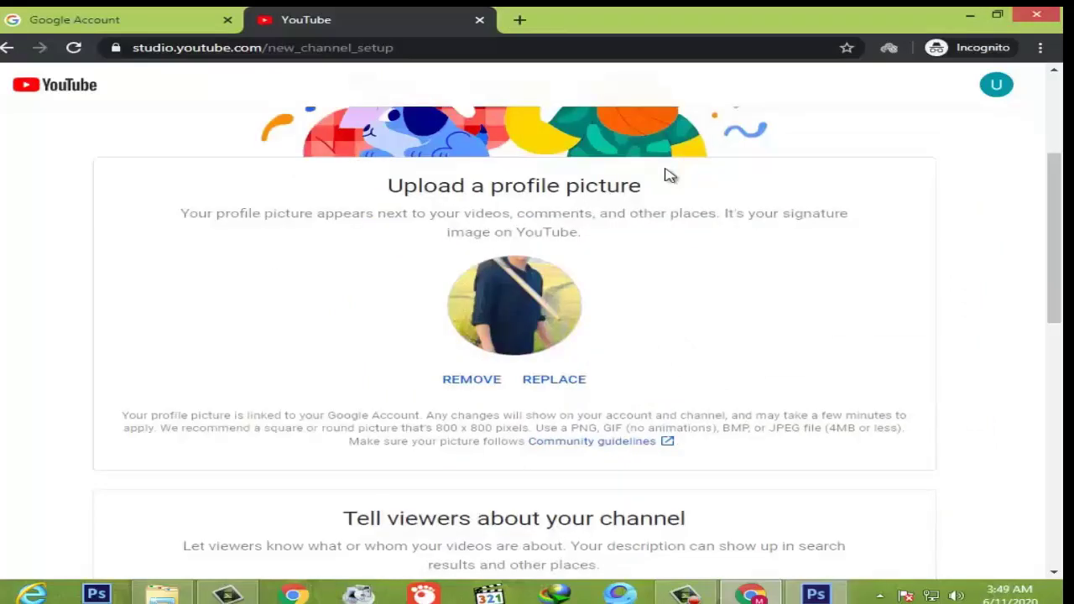
Begin the channel description by typing the owner's name.
scroll(760, 302, down, 3)
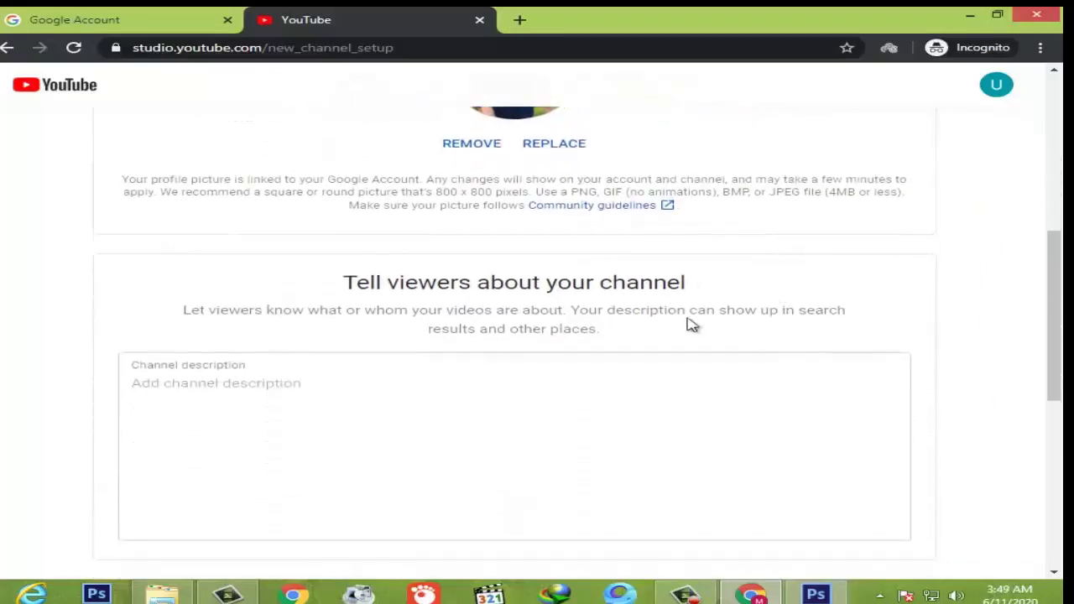
click(331, 383)
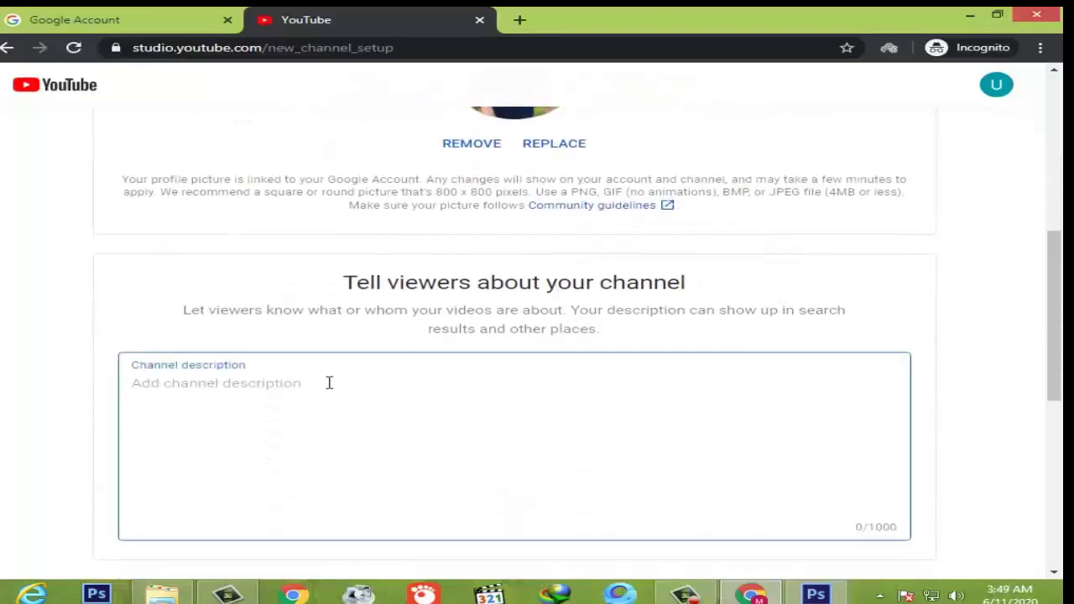
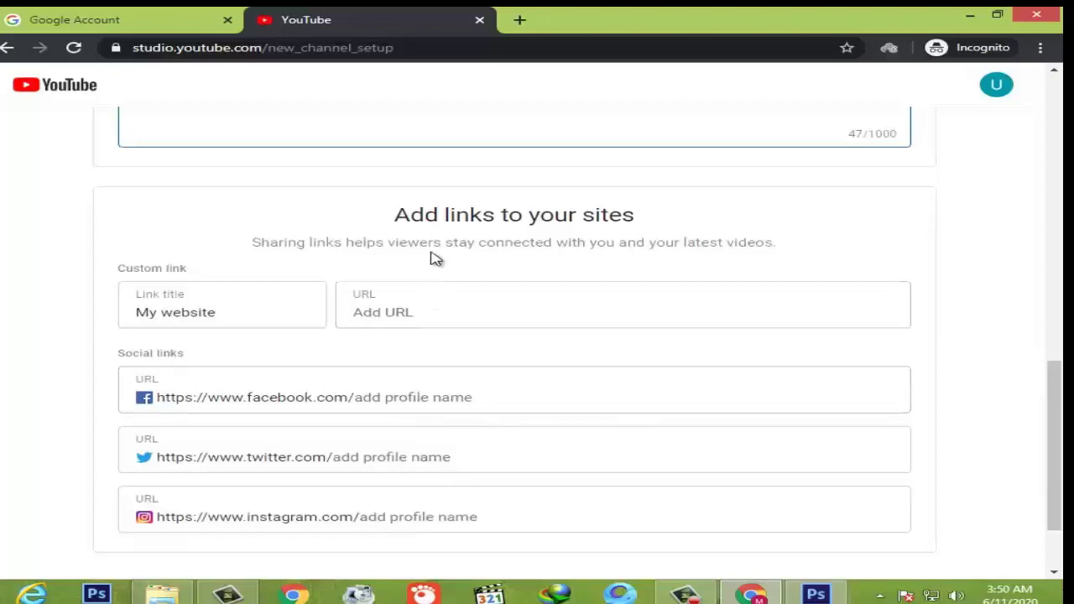
Finish the Facebook profile link under Social links and save the channel details.
scroll(435, 257, up, 1)
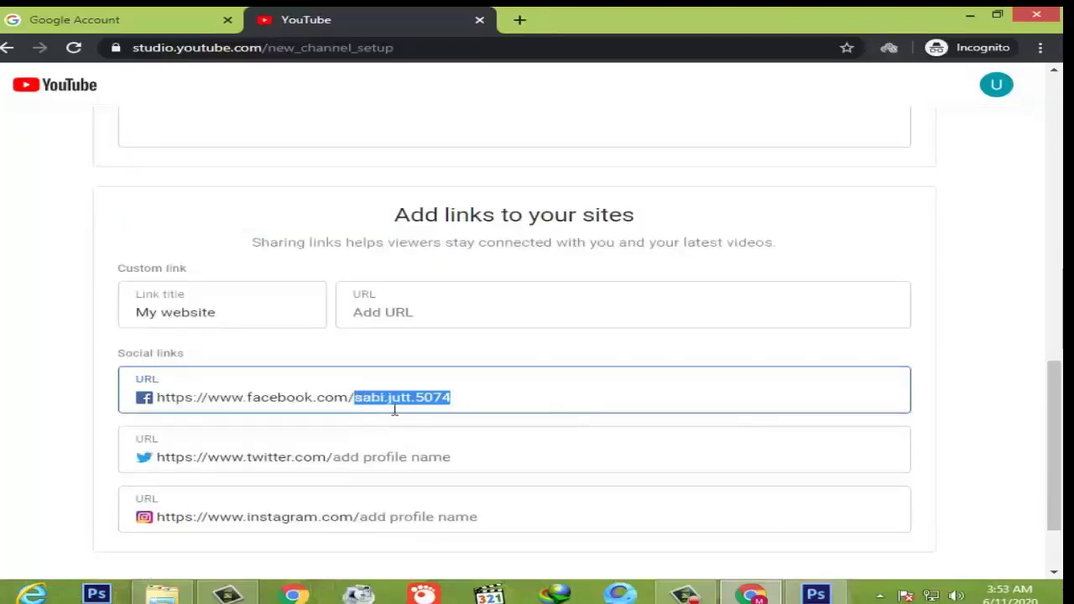
click(585, 399)
scroll(403, 419, down, 1)
click(391, 378)
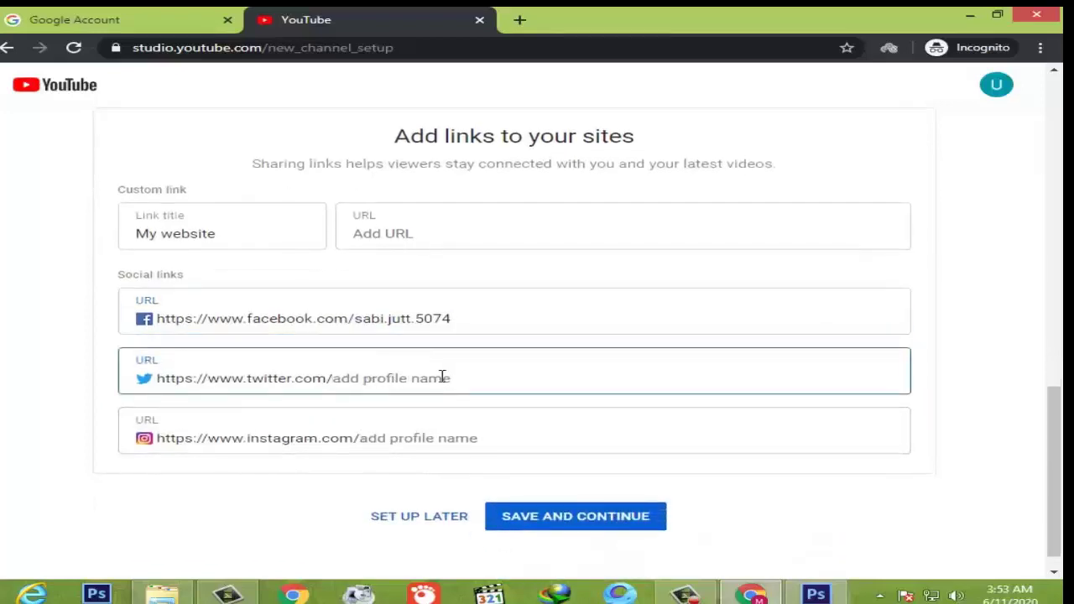
click(591, 518)
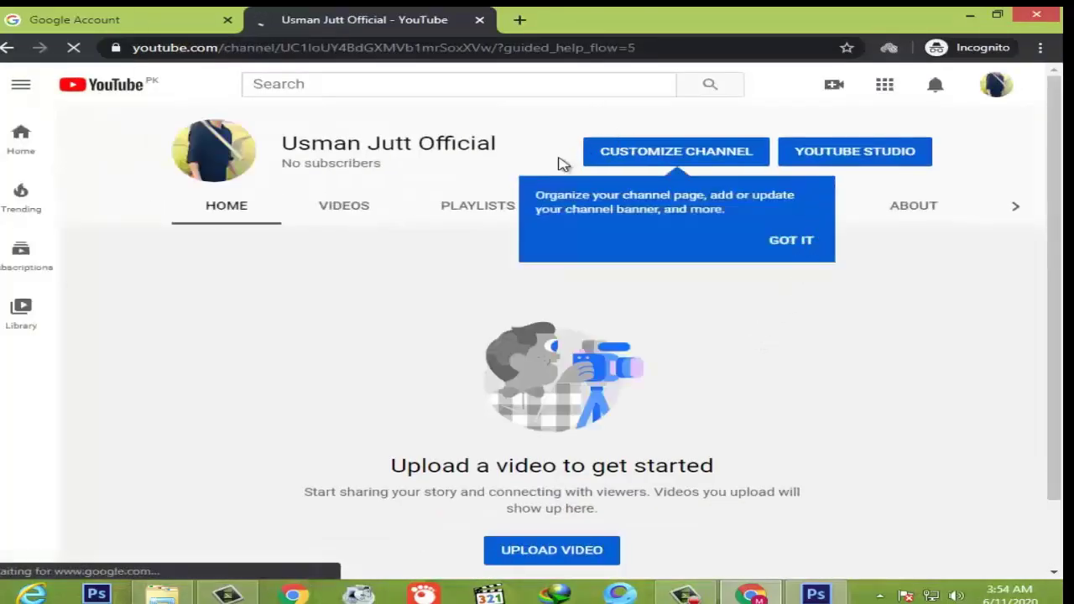
Go to Customize Channel and bring up the channel banner art upload dialog.
scroll(671, 386, down, 1)
scroll(793, 510, up, 1)
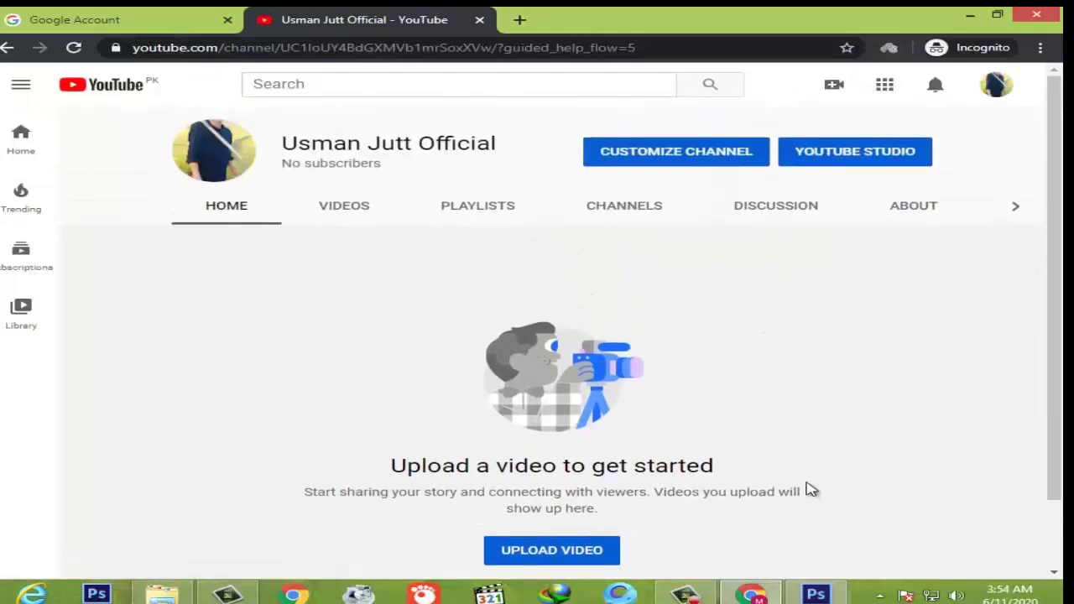
click(704, 155)
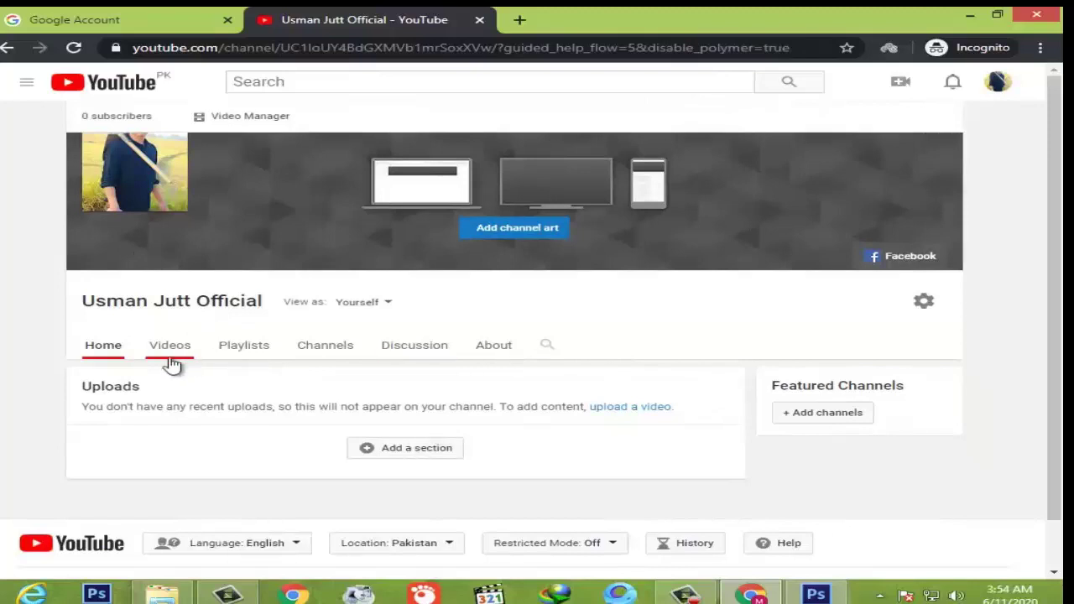
click(537, 231)
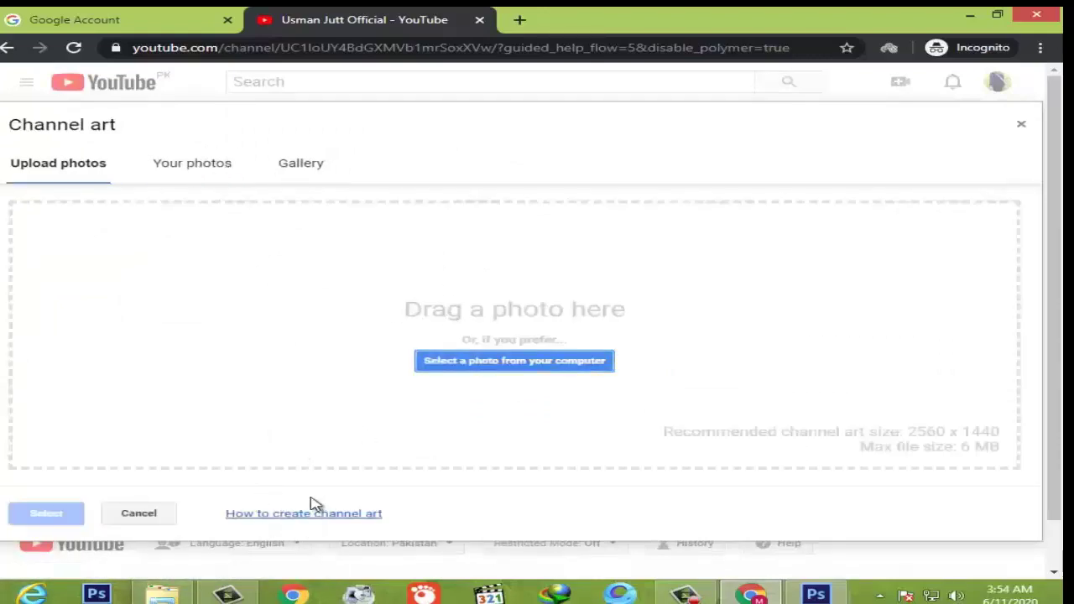
Open the YouTube Help guide on creating channel art and view how it looks on computers.
click(328, 515)
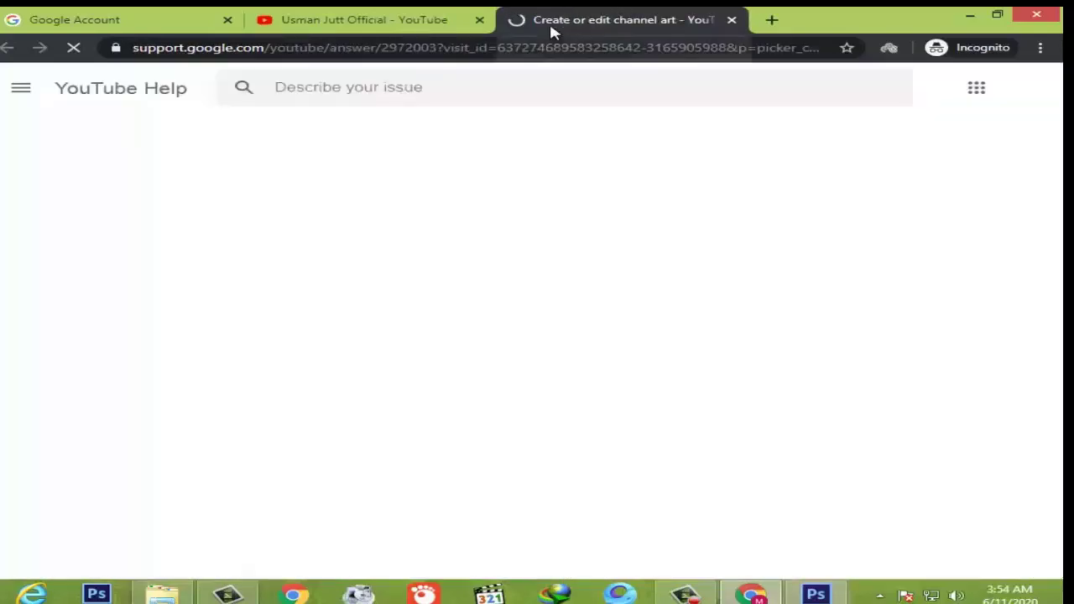
scroll(285, 382, down, 20)
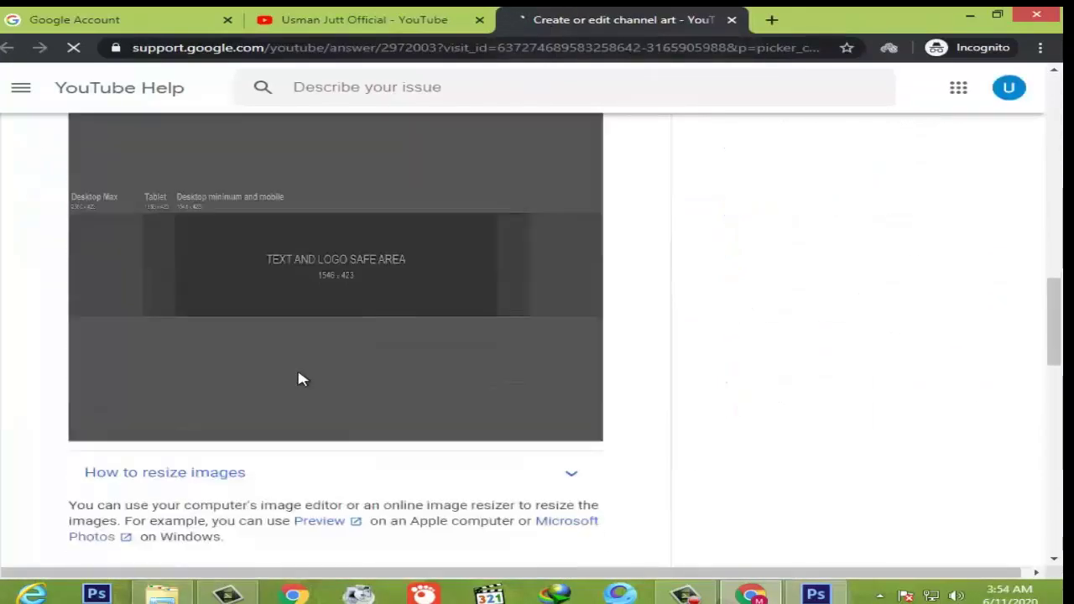
scroll(306, 369, down, 3)
scroll(277, 373, up, 1)
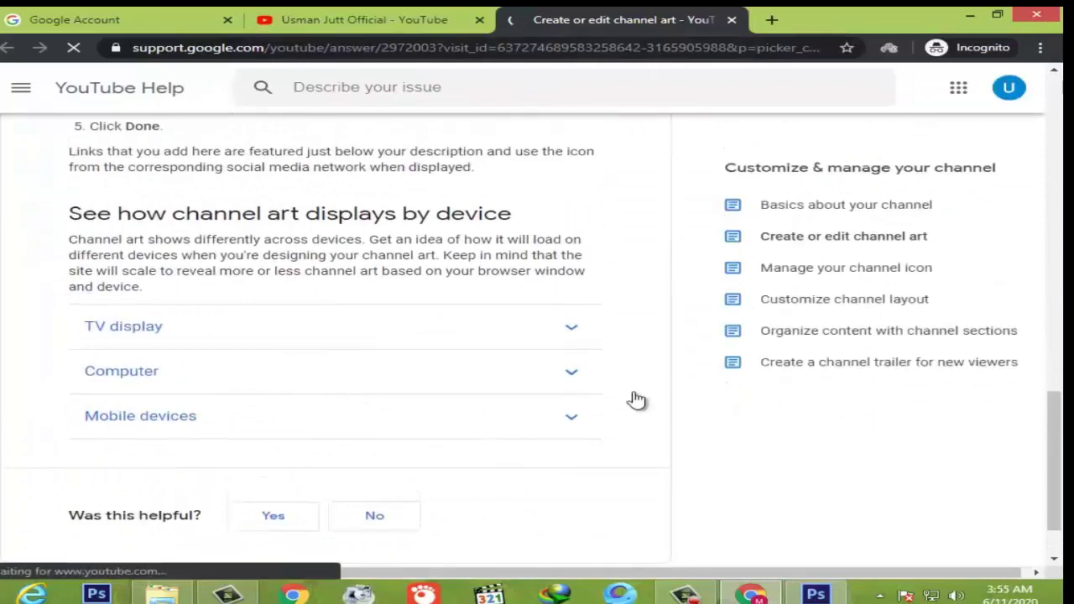
scroll(554, 382, up, 2)
scroll(552, 378, down, 6)
click(551, 379)
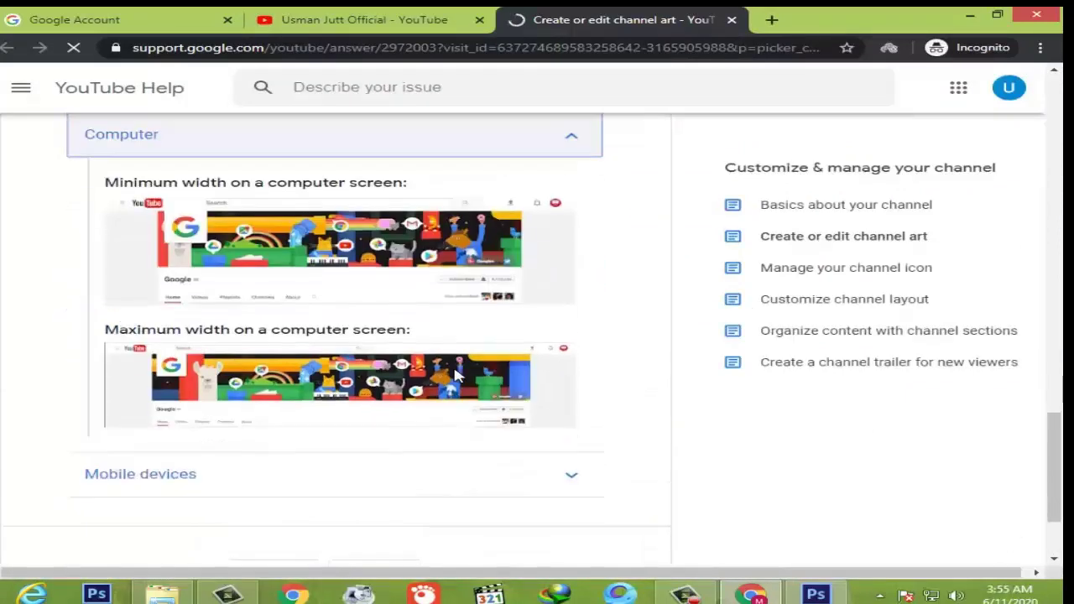
scroll(450, 347, up, 8)
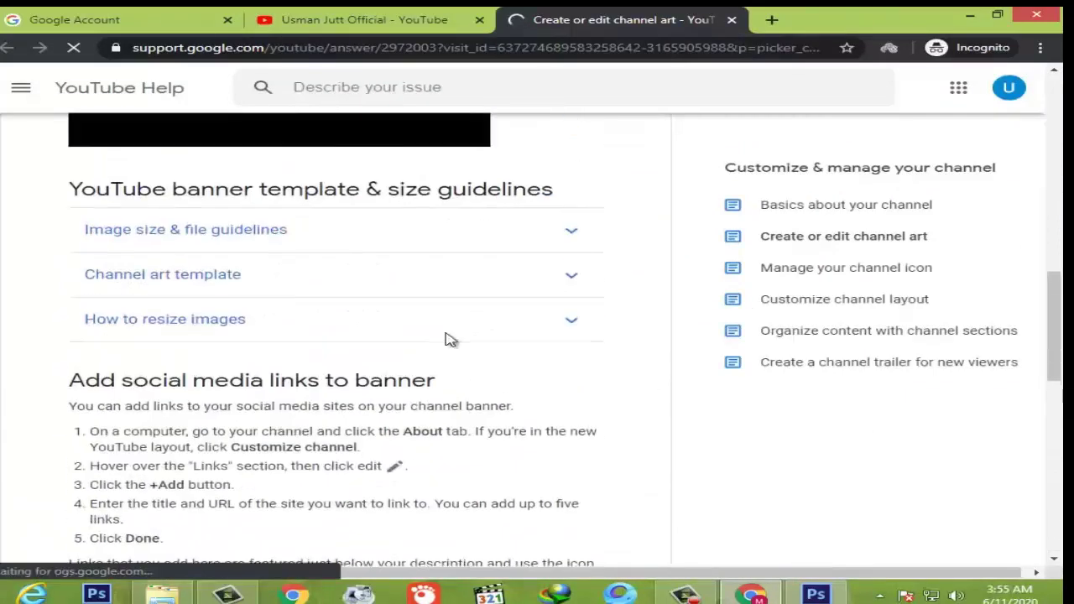
Download the Channel Art Templates zip, extract it into Downloads, and select the Fireworks template.
click(450, 276)
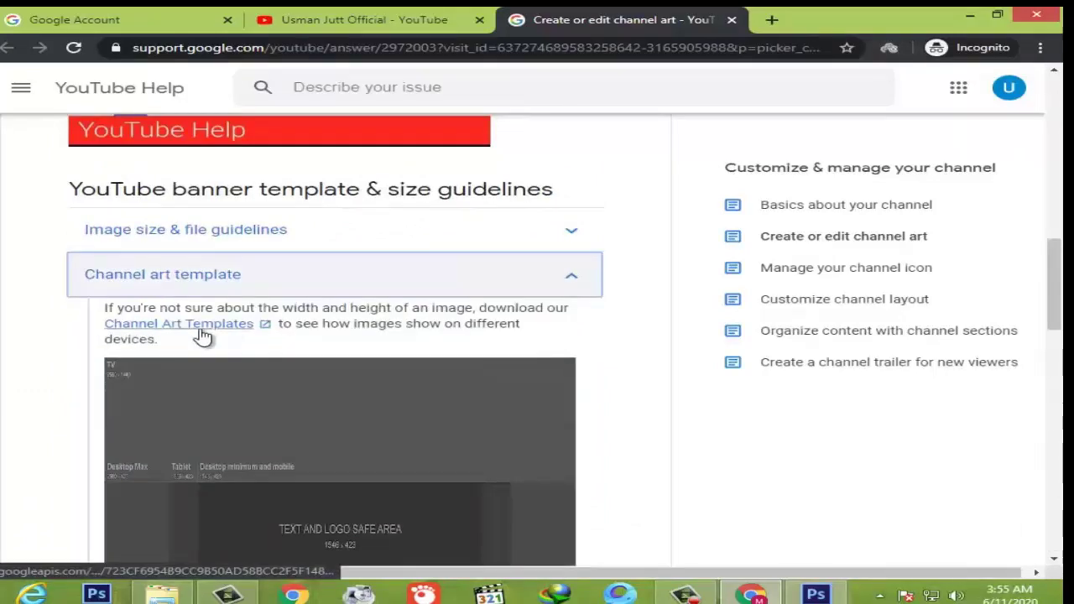
click(202, 336)
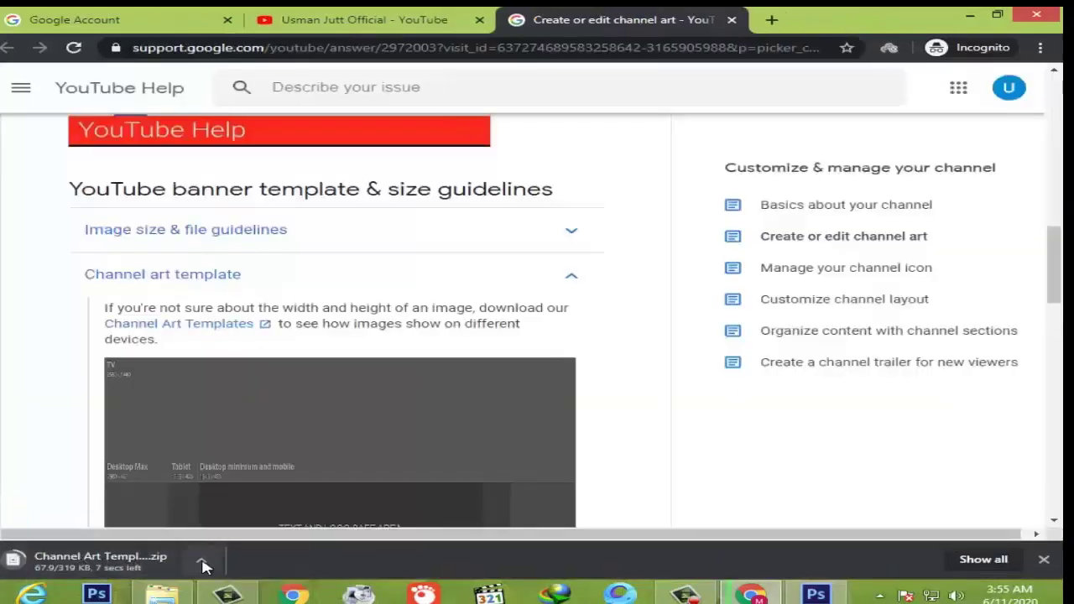
click(204, 562)
click(286, 504)
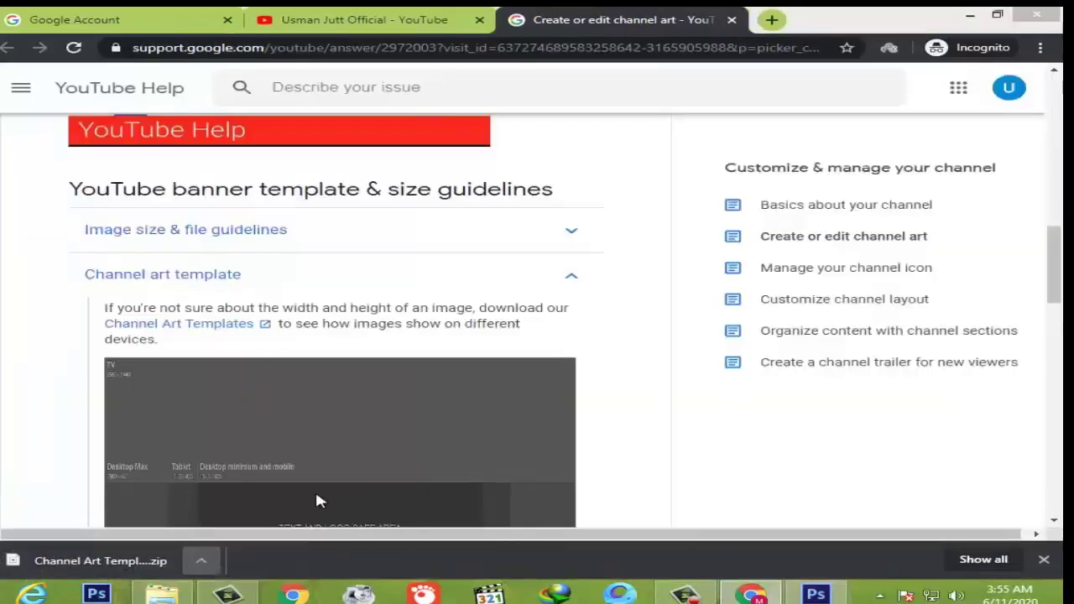
right_click(996, 350)
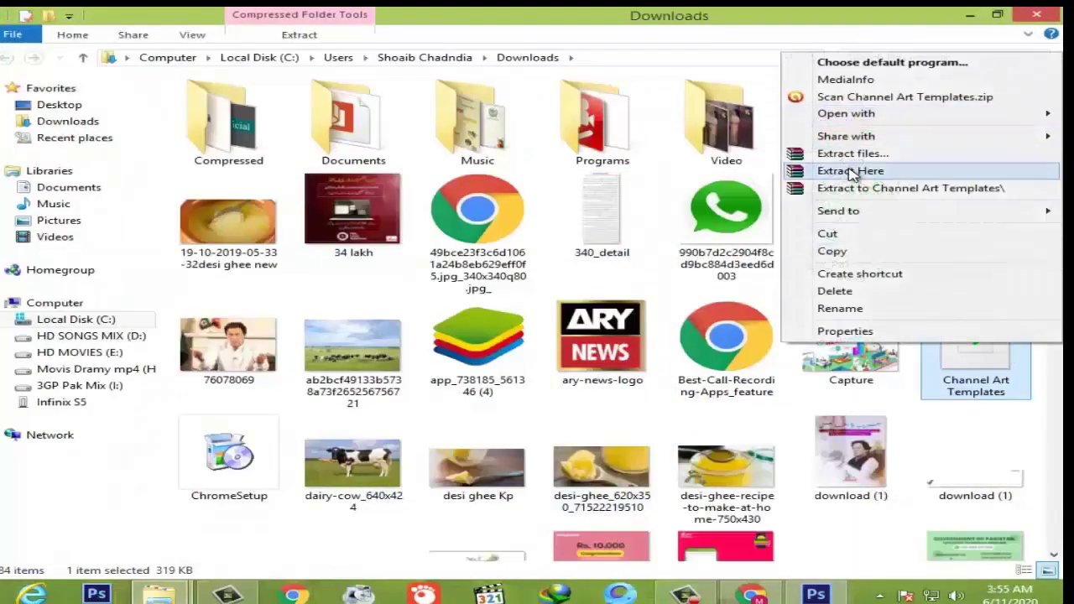
click(854, 173)
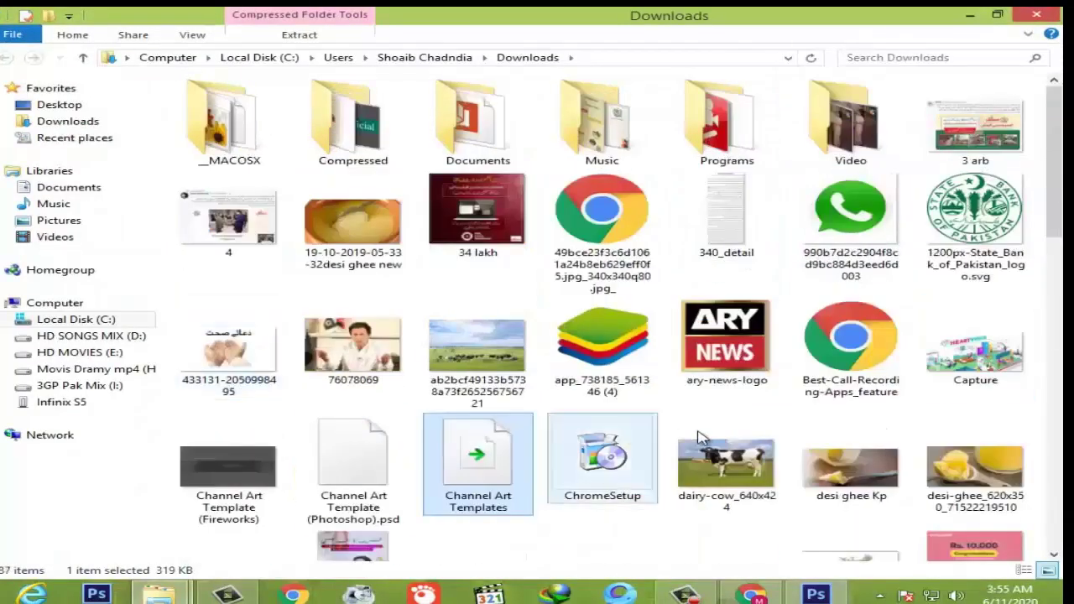
click(228, 457)
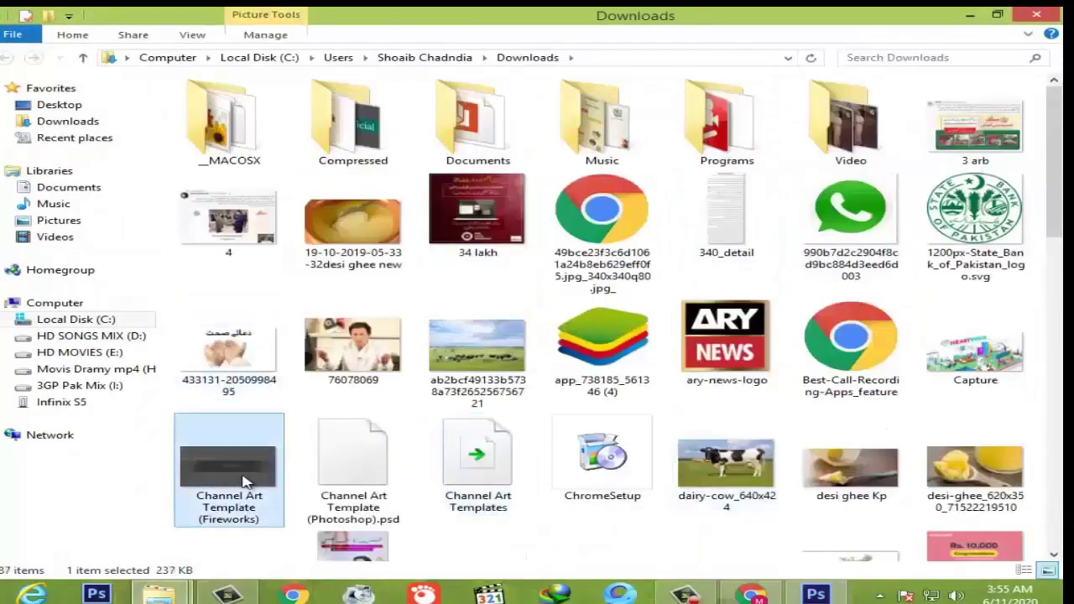
drag(300, 427, 186, 493)
click(212, 463)
Open Channel Art Template (Fireworks).png in Photoshop.
mouse_move(816, 594)
click(743, 509)
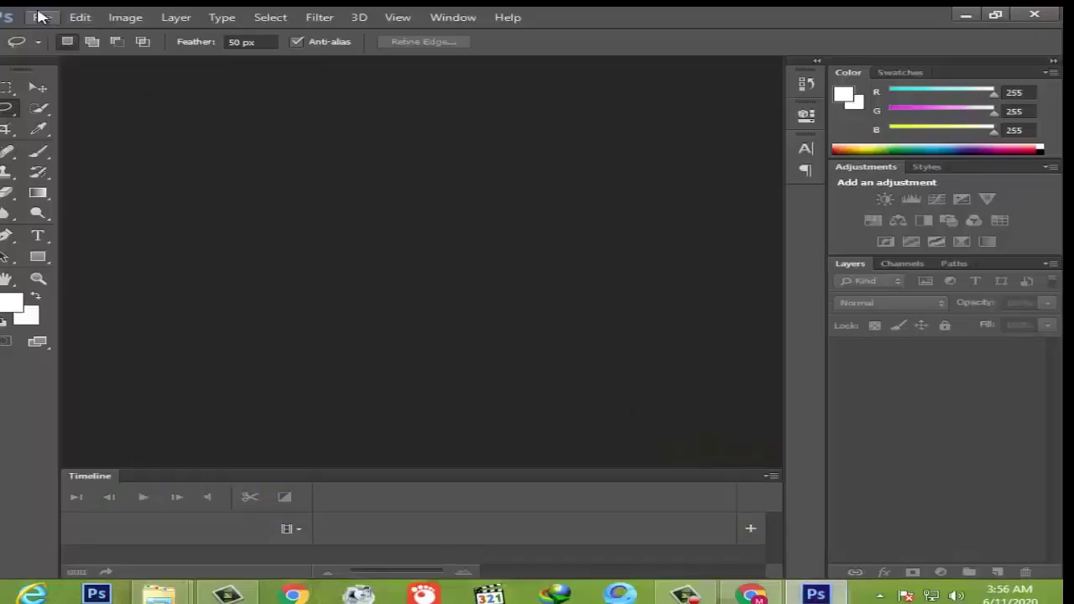
click(39, 17)
click(46, 48)
scroll(476, 358, down, 5)
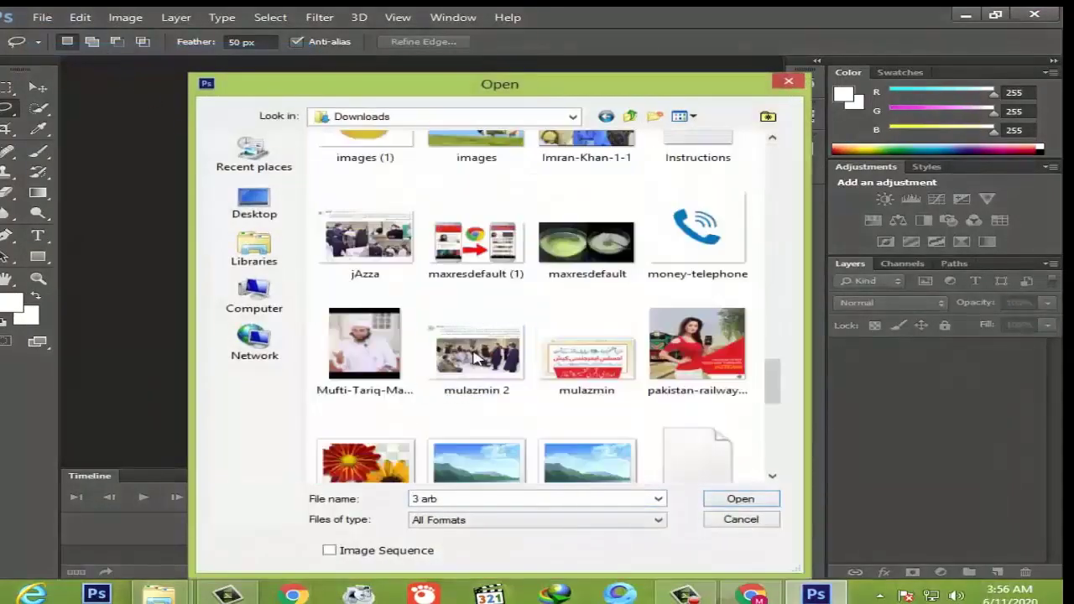
scroll(476, 358, down, 5)
drag(770, 445, 772, 220)
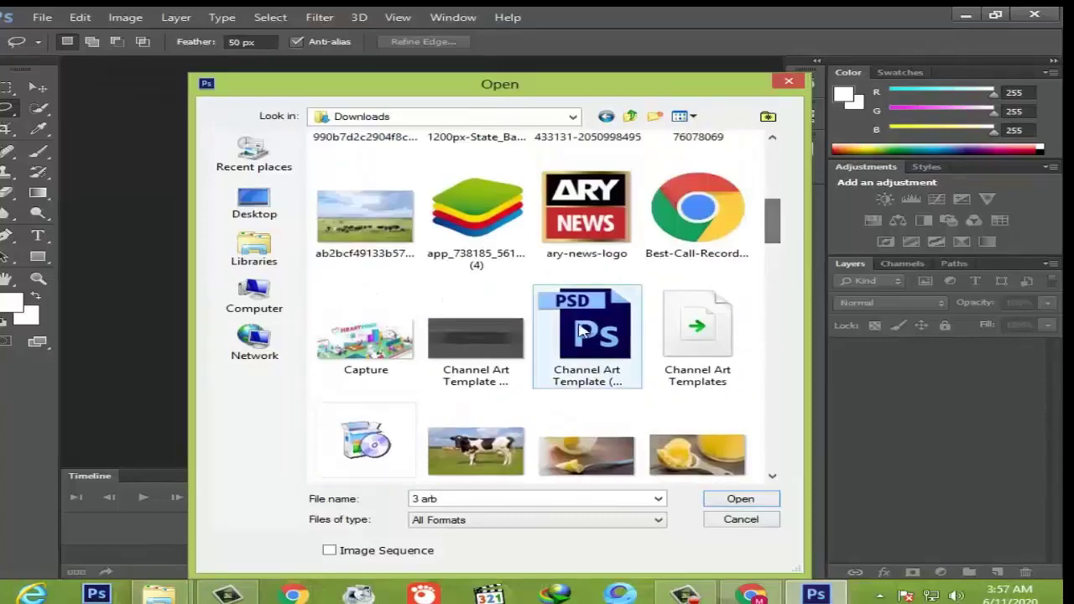
click(482, 328)
click(740, 498)
Dismiss the Fireworks alert and draw a white 2540 x 432 px rectangle across the banner band.
click(646, 353)
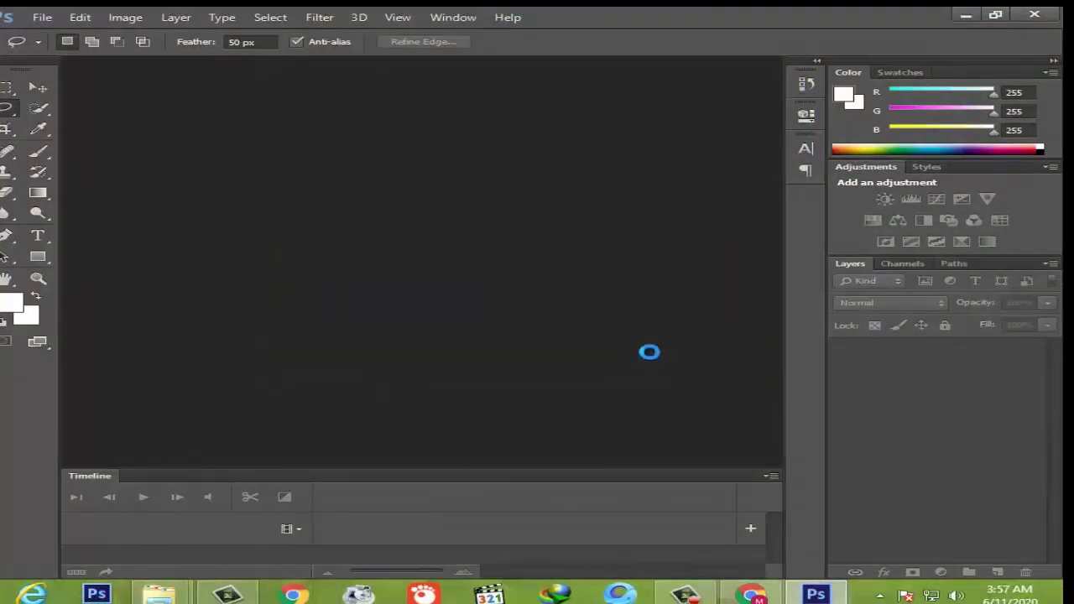
click(42, 256)
drag(87, 227, 755, 310)
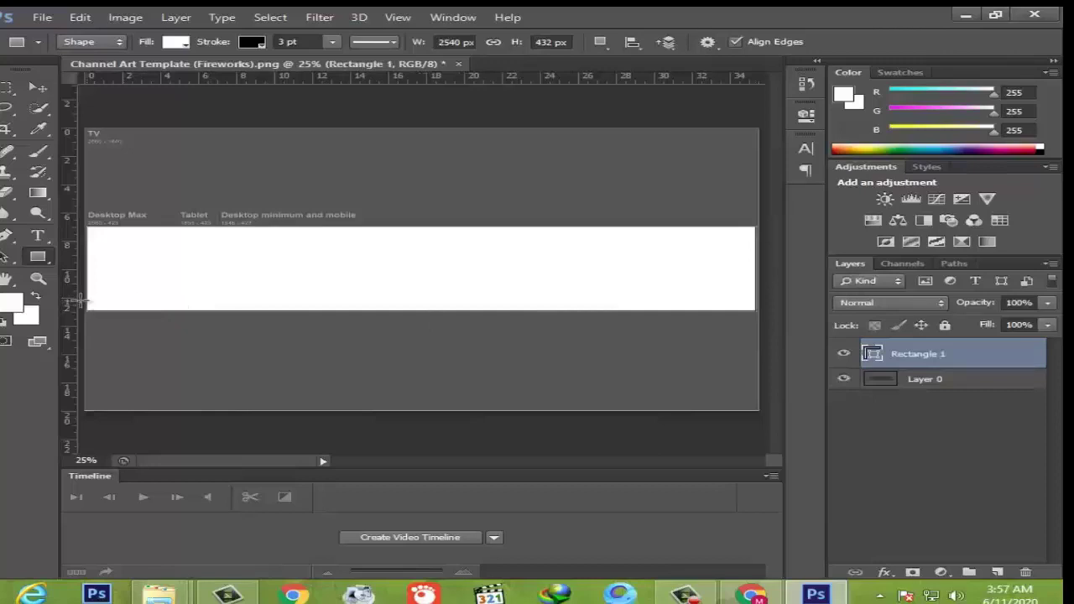
Commit the rectangle transform and start a text layer in the middle of the white band.
key(ctrl+t)
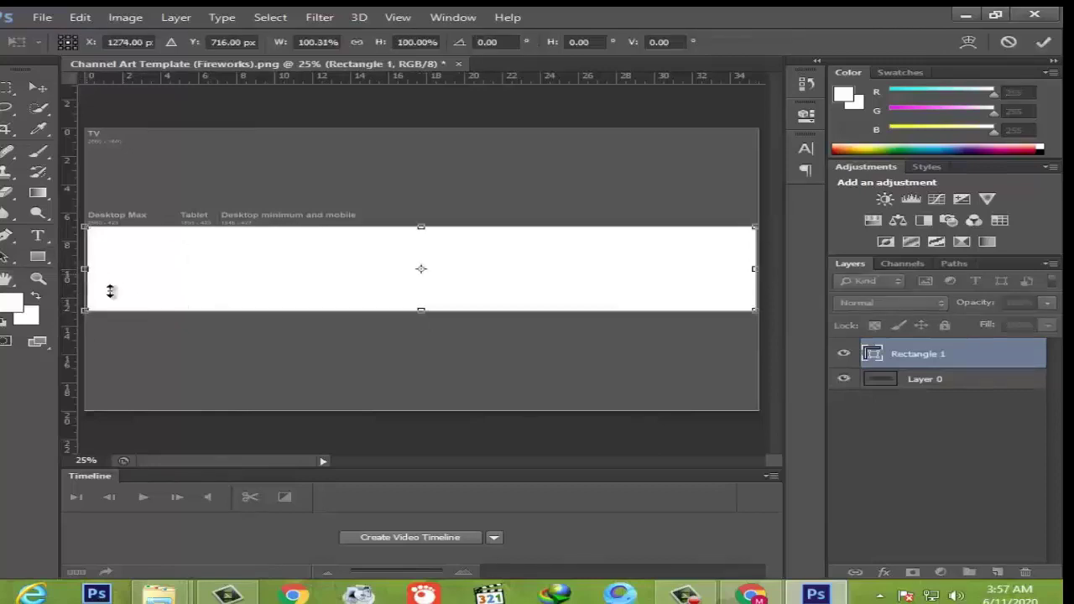
key(Return)
click(38, 236)
click(336, 291)
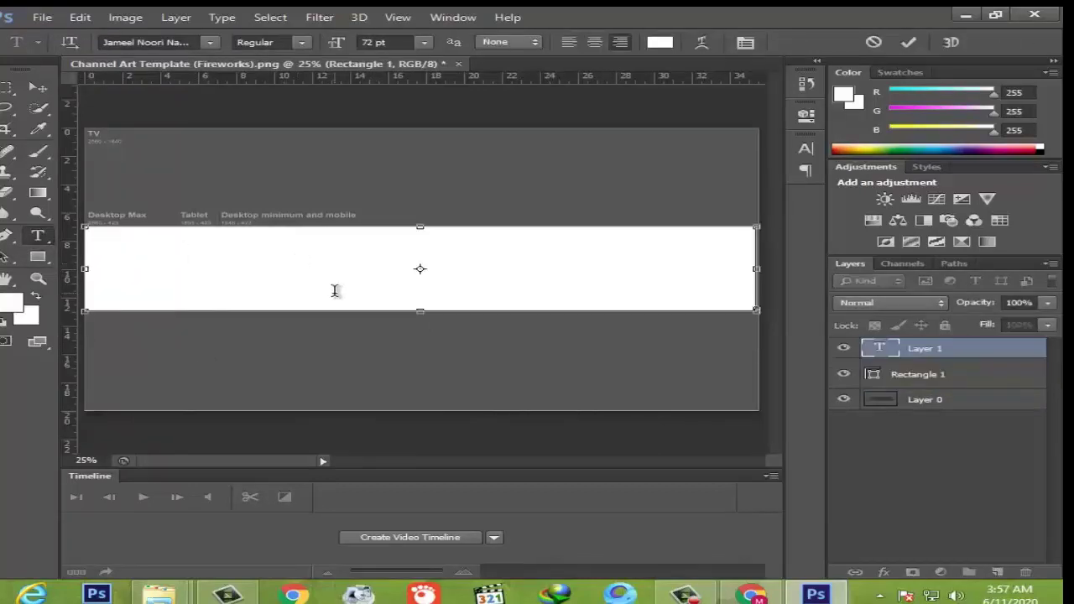
click(839, 400)
click(516, 276)
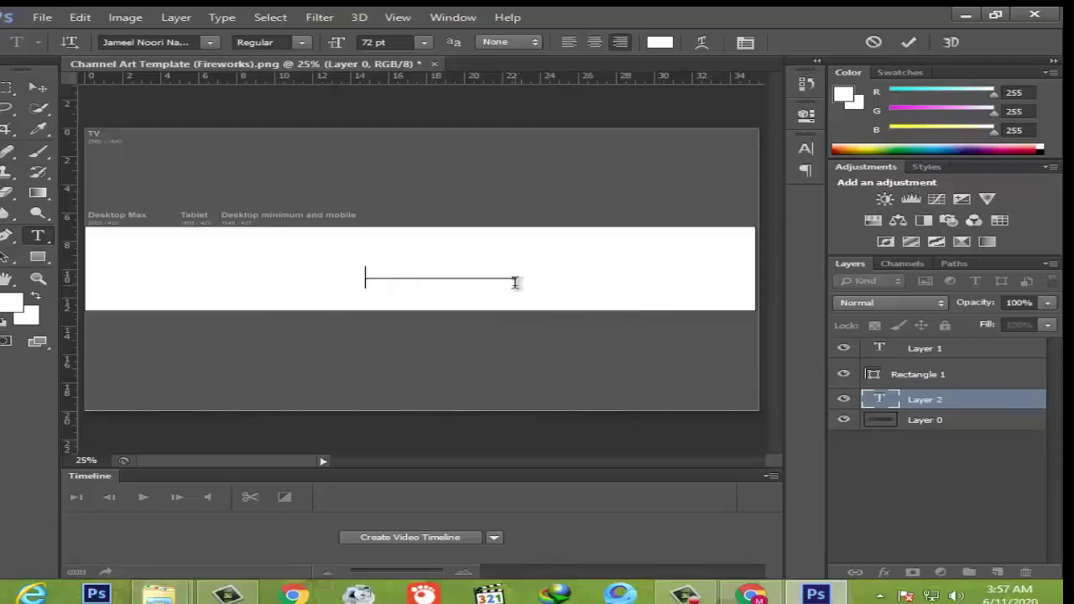
Colour the channel name text pale yellow and move its layer above the rectangle.
key(ctrl+a)
click(661, 43)
click(638, 386)
click(599, 362)
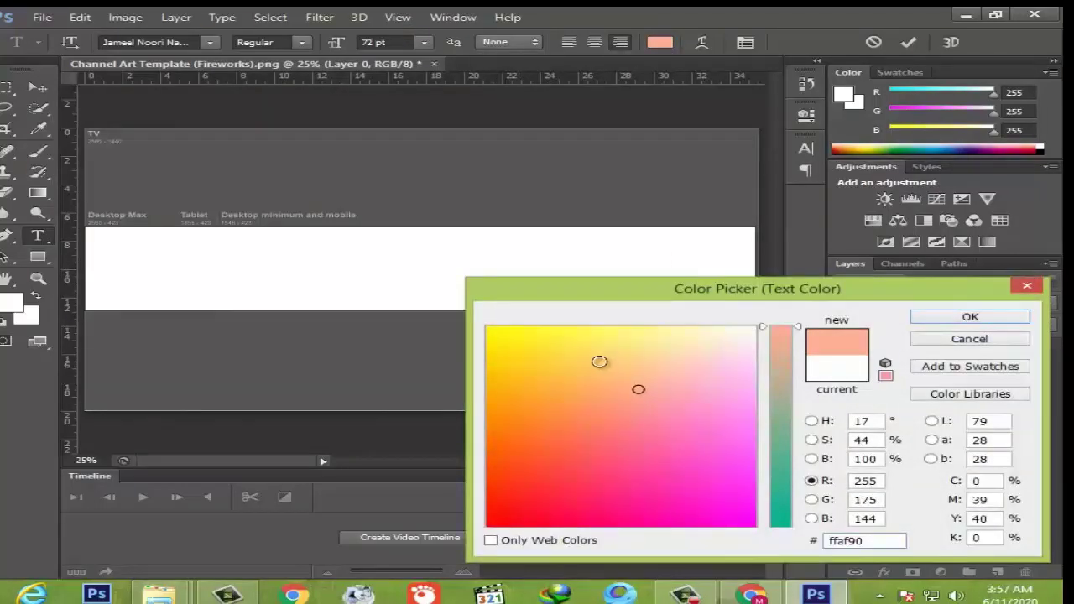
click(582, 324)
click(995, 314)
drag(913, 388, 911, 370)
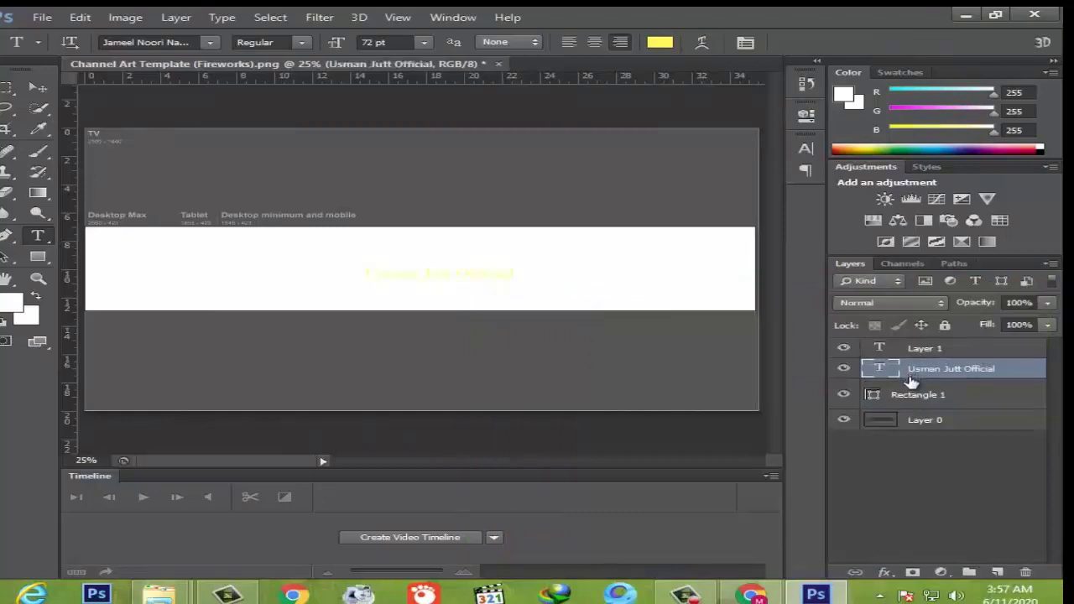
Scale the channel name text up to 72 pt so it spans the banner band.
click(450, 273)
key(ctrl+a)
drag(515, 262, 666, 187)
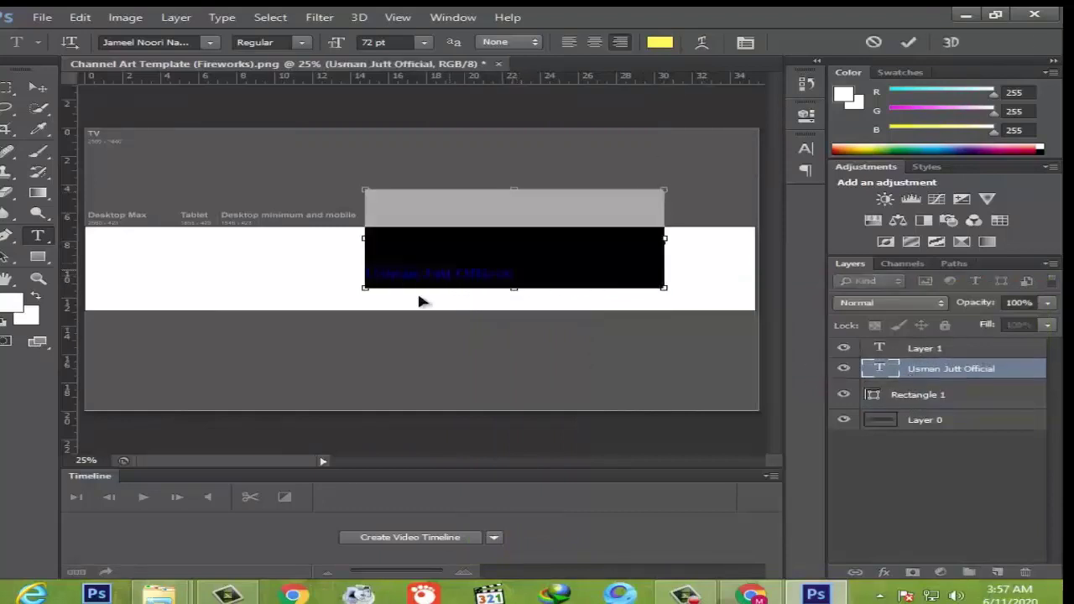
drag(364, 288, 157, 344)
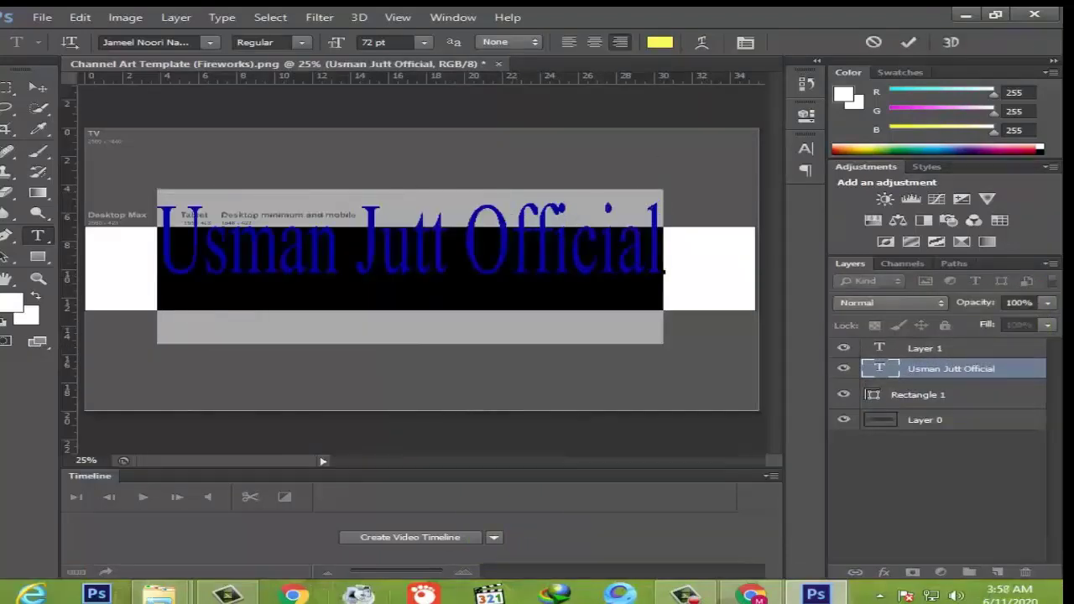
click(420, 277)
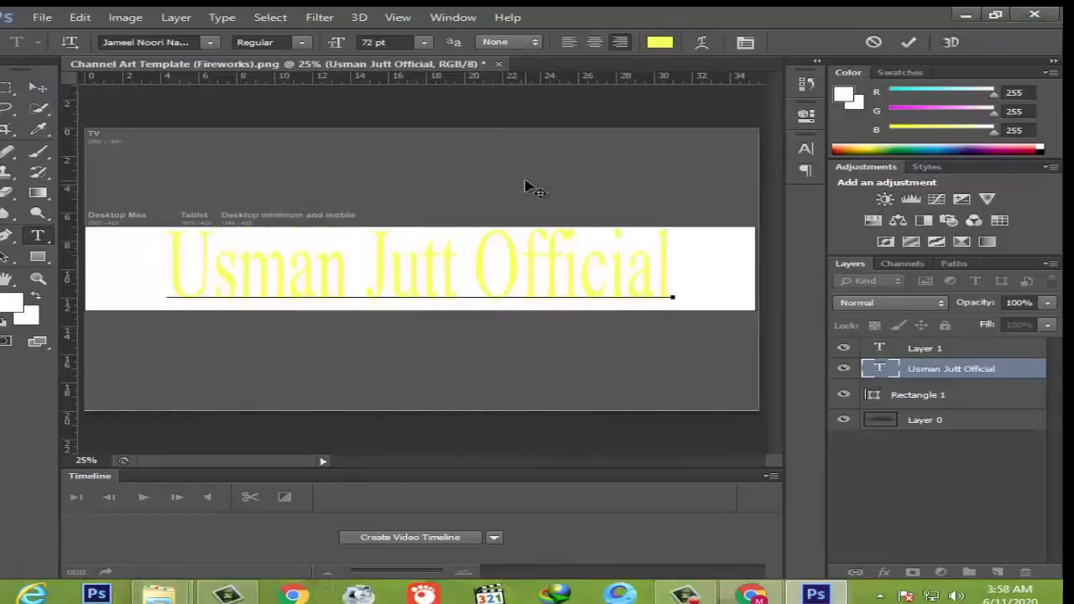
key(ctrl)
drag(674, 367, 718, 358)
drag(164, 360, 121, 355)
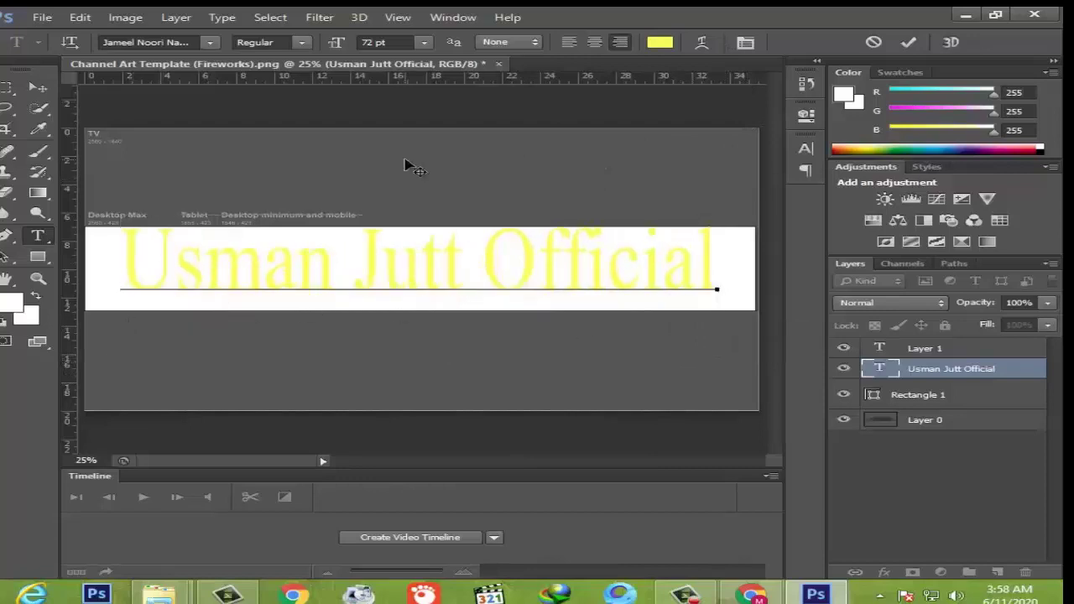
Recolour the channel name text magenta pink.
key(ctrl+a)
click(659, 42)
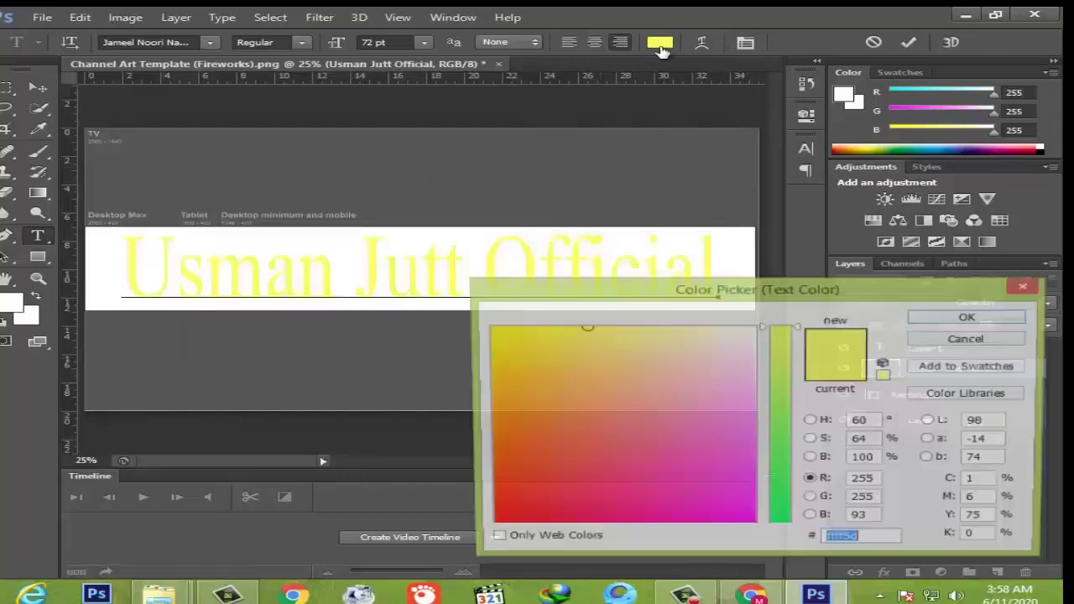
click(695, 392)
click(693, 476)
click(970, 316)
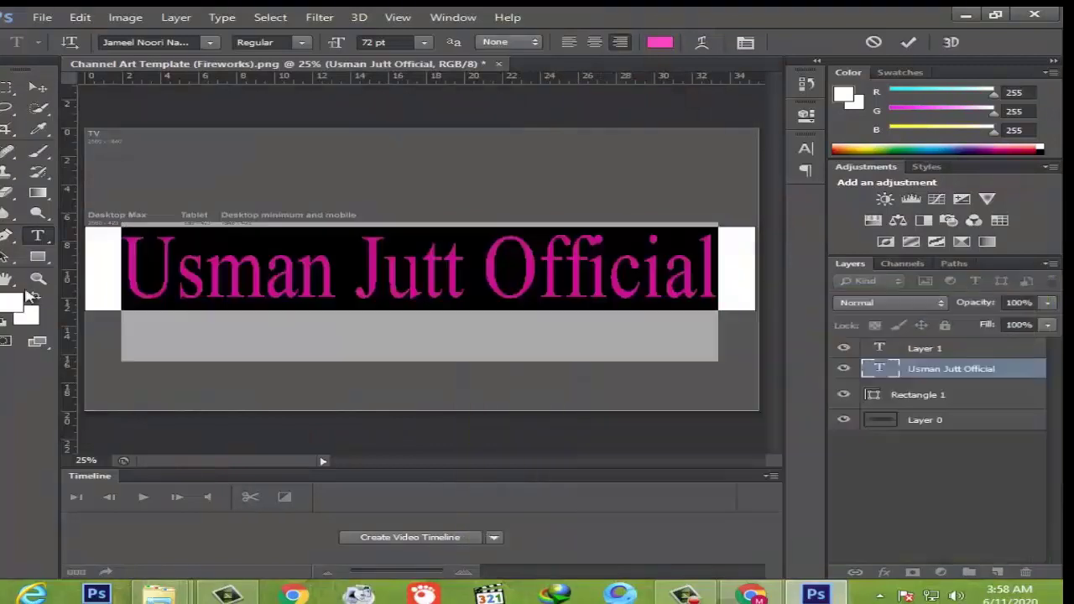
Select the Rectangle 1 layer and try green and blue fill colours.
click(47, 251)
click(37, 256)
click(176, 41)
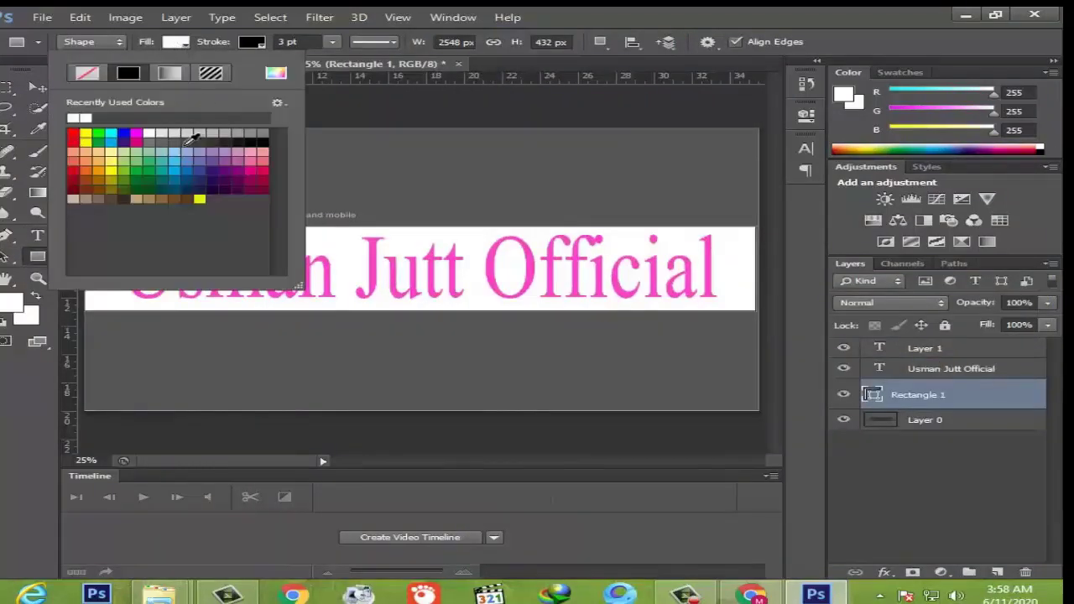
click(144, 177)
click(186, 173)
Set the Rectangle 1 fill to dark purple.
click(248, 160)
click(242, 176)
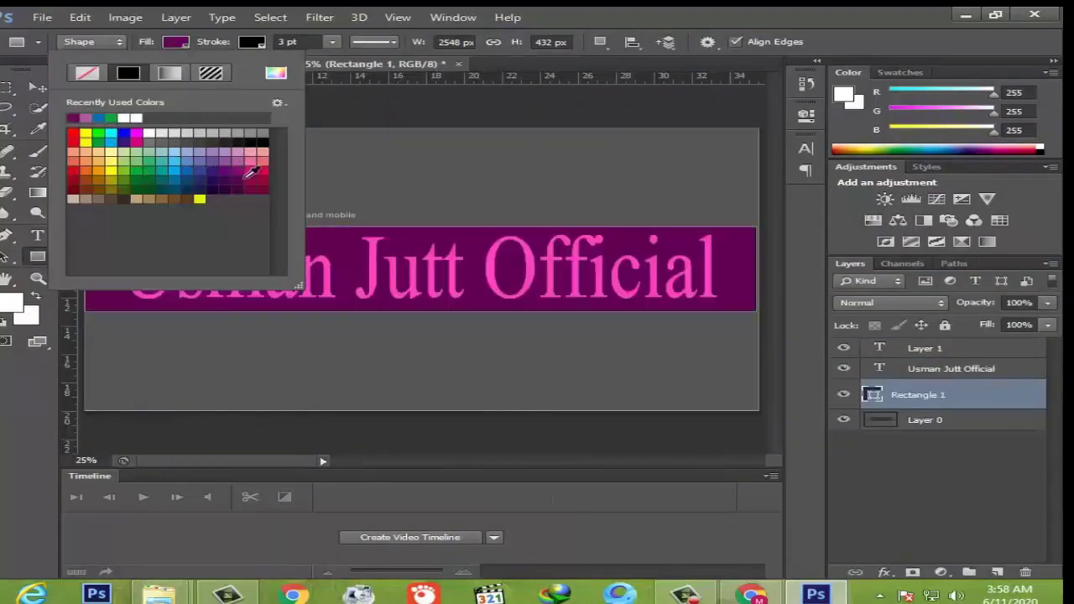
click(255, 178)
click(231, 185)
click(218, 183)
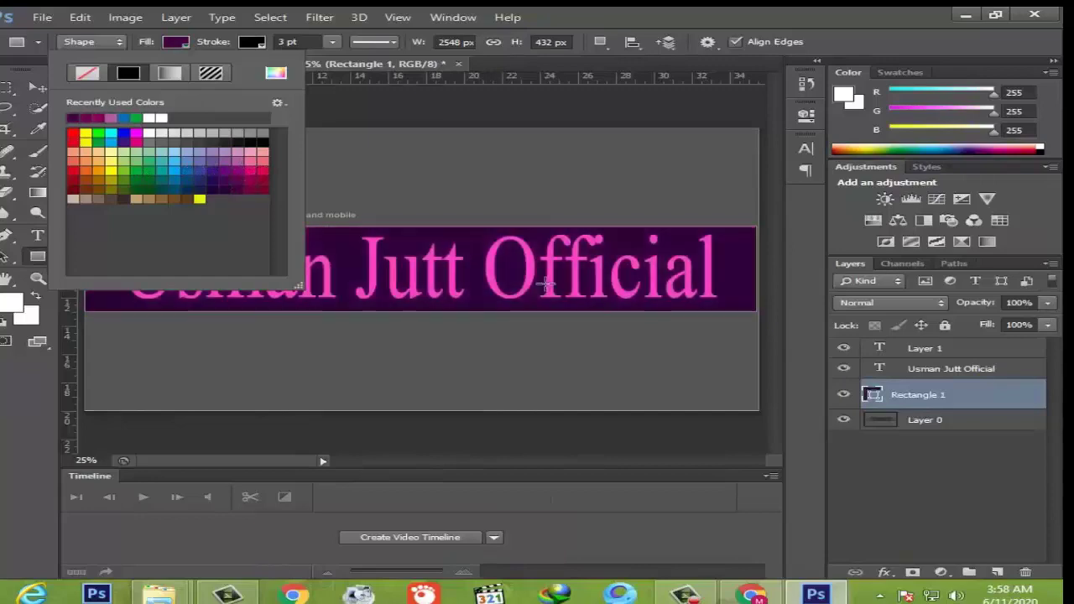
click(367, 281)
Recolour the whole channel name text bright yellow (ffeb1c) and commit the edit.
click(37, 234)
double_click(411, 268)
key(ctrl+a)
click(660, 42)
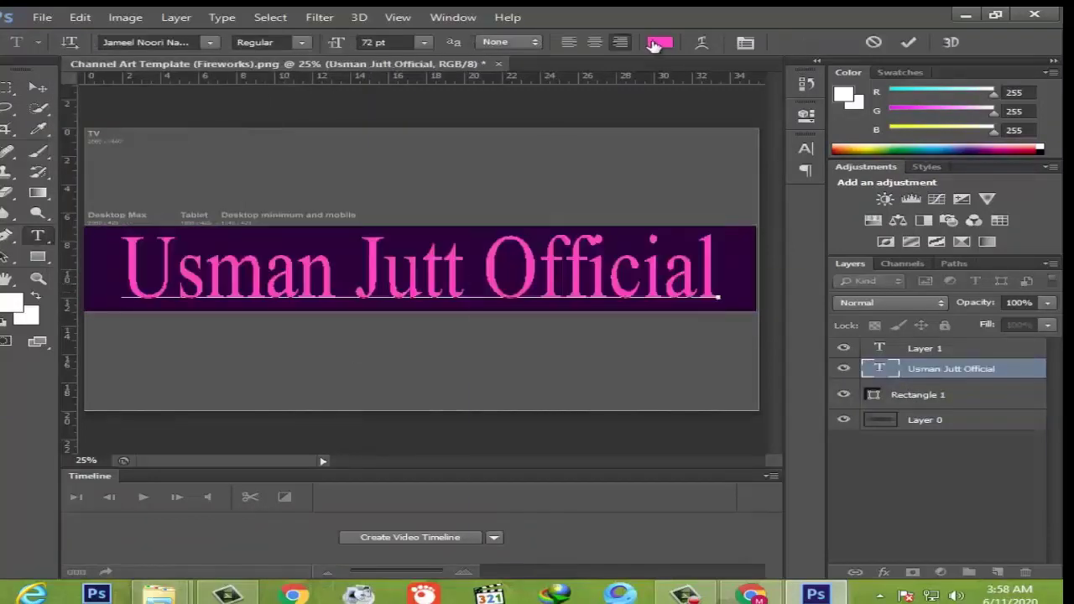
drag(693, 333, 829, 290)
drag(504, 360, 516, 341)
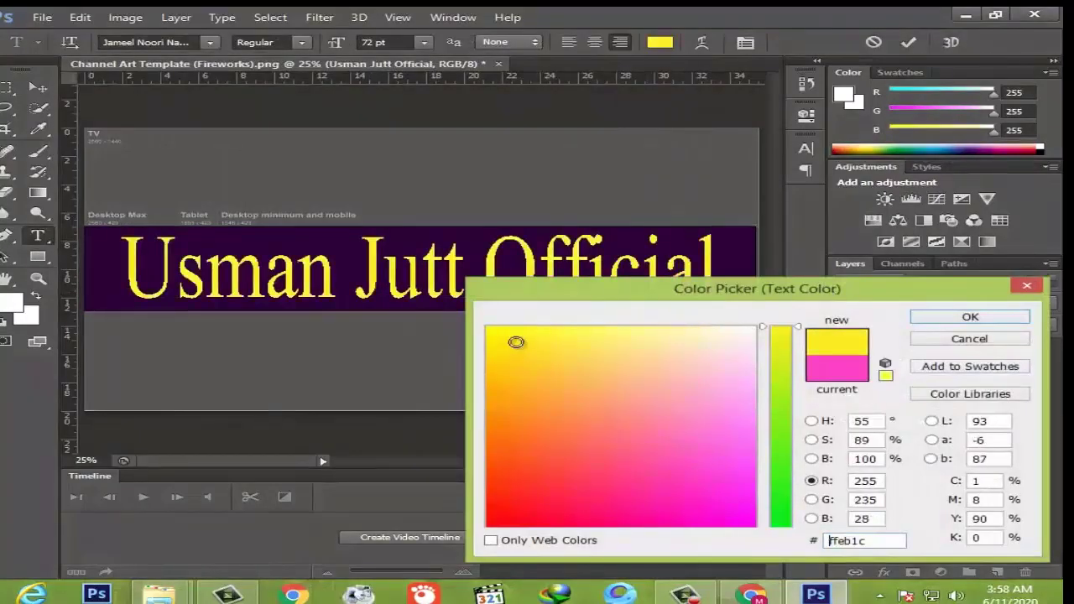
click(974, 318)
key(ctrl+Return)
click(919, 395)
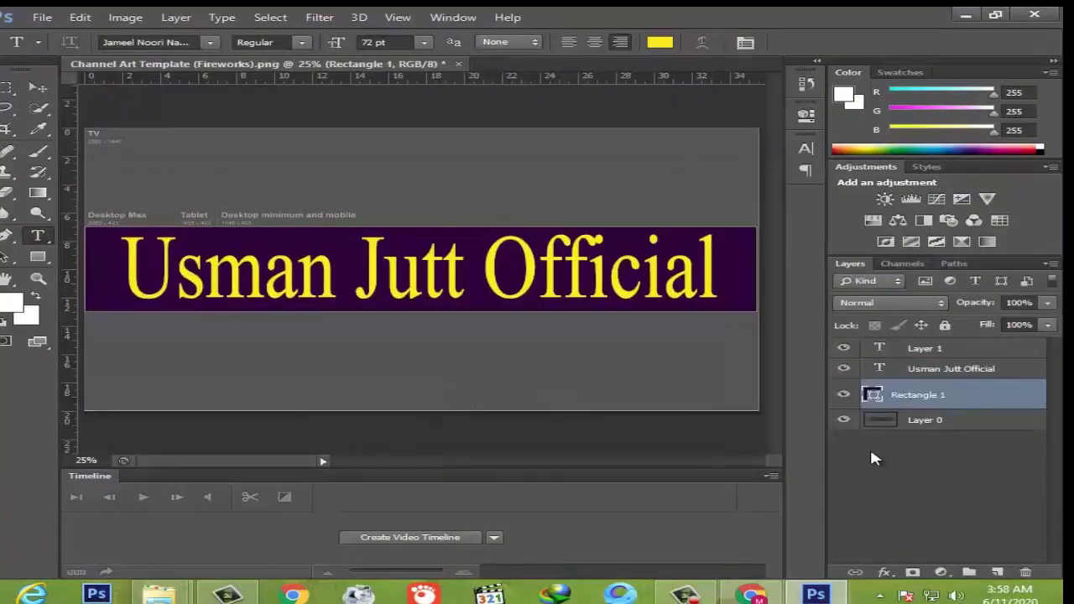
Save a JPEG copy of the banner on the Desktop, then return to the YouTube channel page.
key(ctrl+shift+s)
click(518, 386)
click(529, 275)
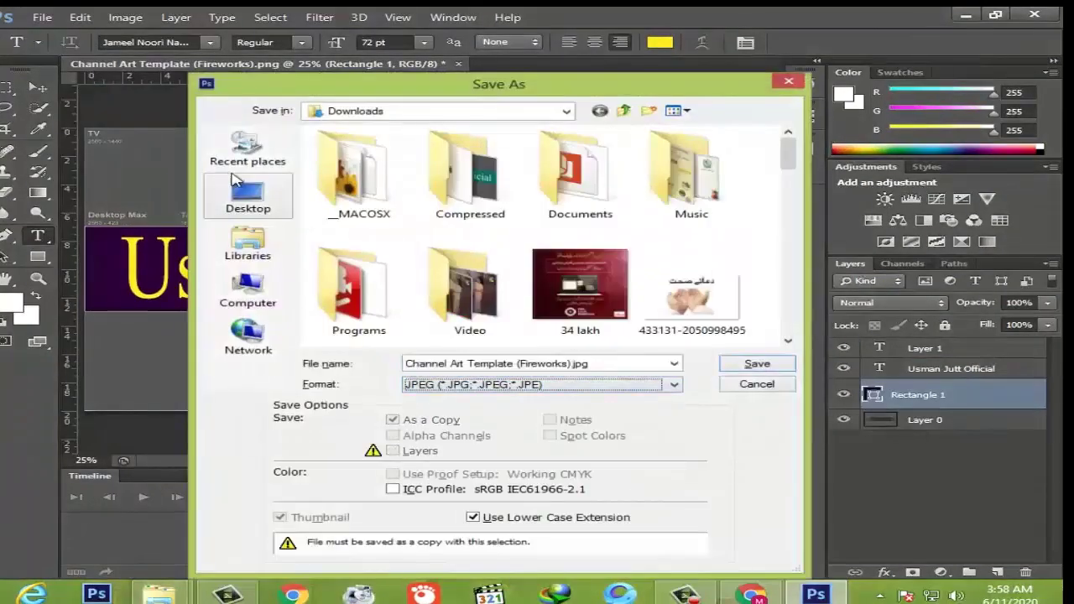
click(247, 200)
click(757, 364)
click(656, 154)
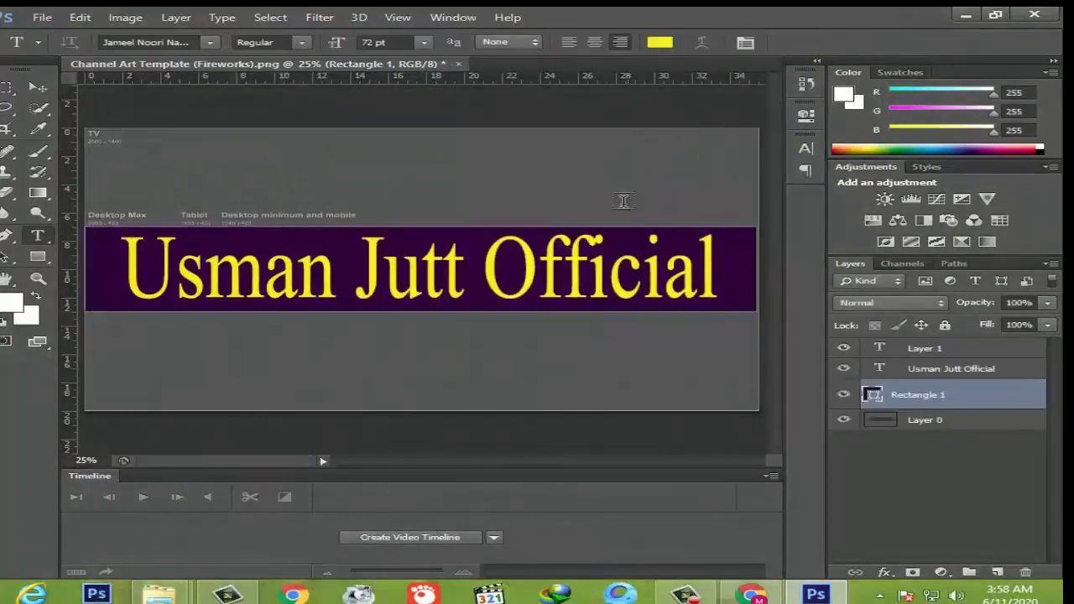
click(751, 596)
click(401, 15)
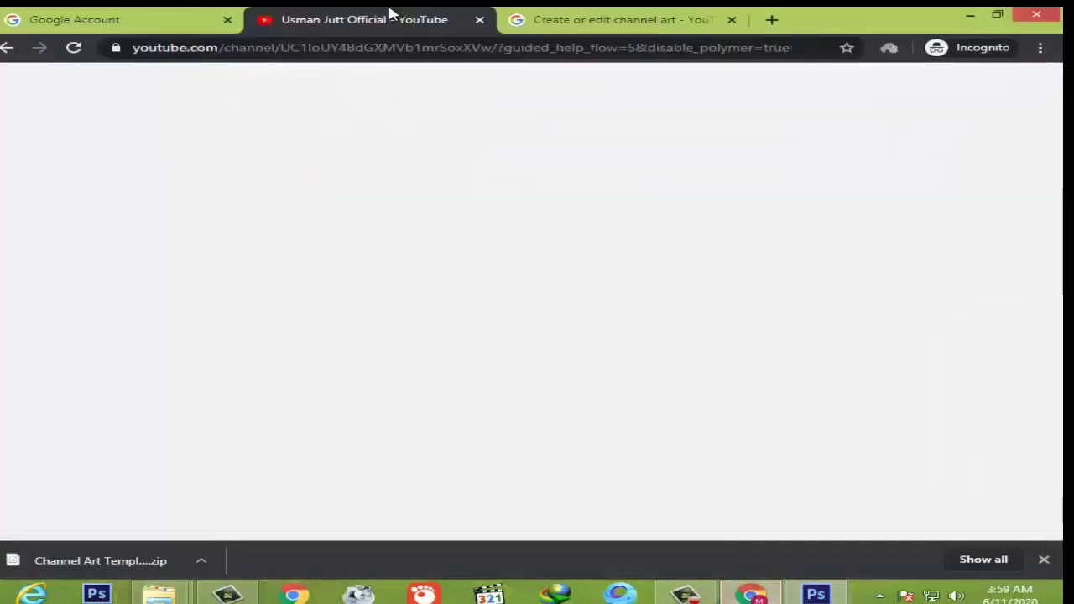
Upload Channel Art Template (Fireworks) from the Desktop and apply it as channel art.
click(585, 344)
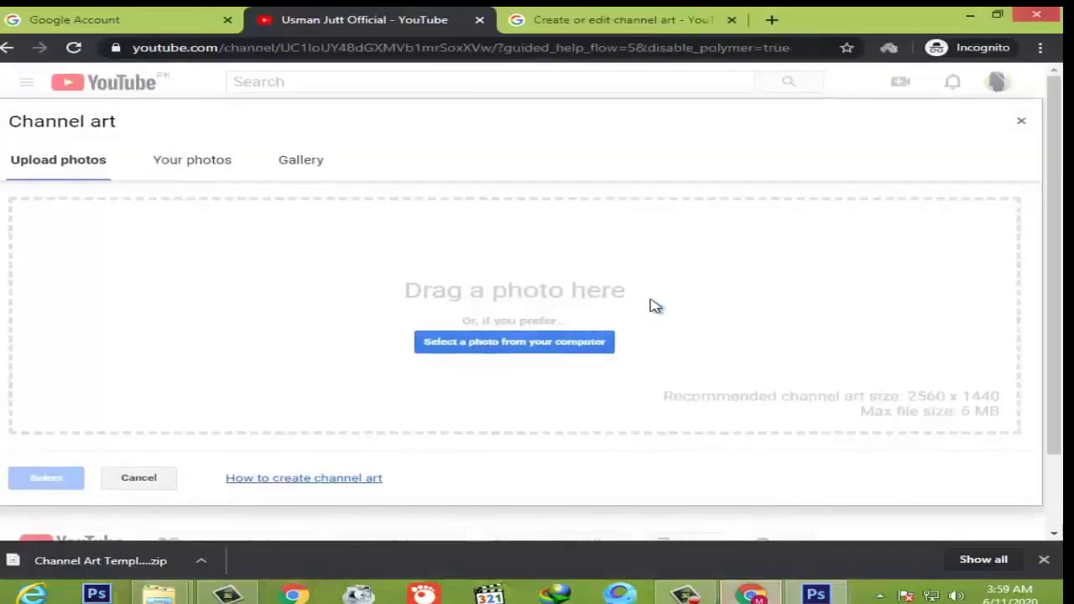
scroll(721, 309, down, 10)
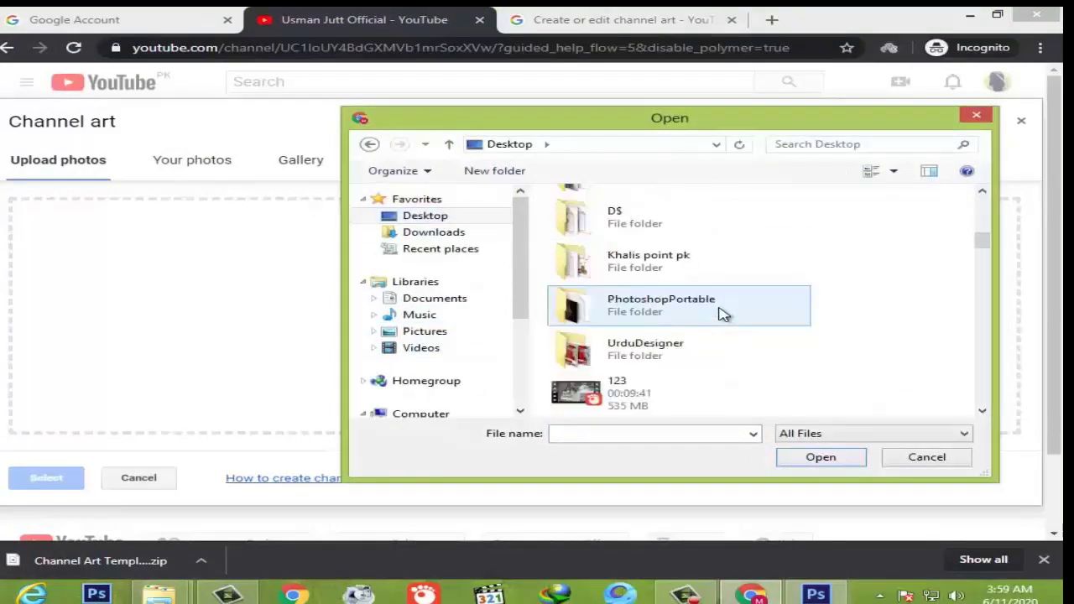
scroll(705, 310, down, 3)
click(678, 312)
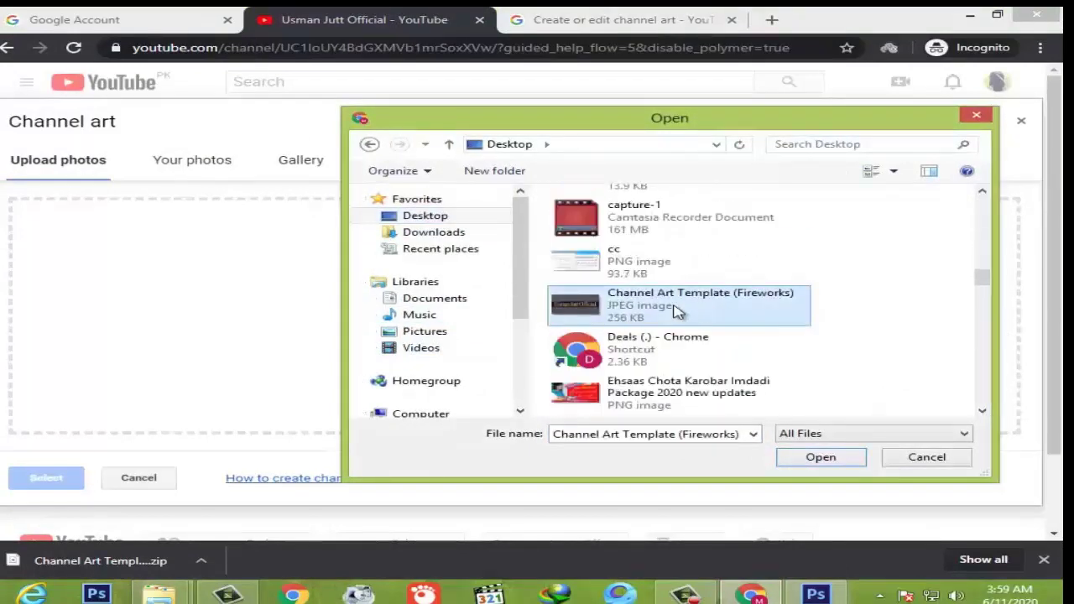
click(834, 458)
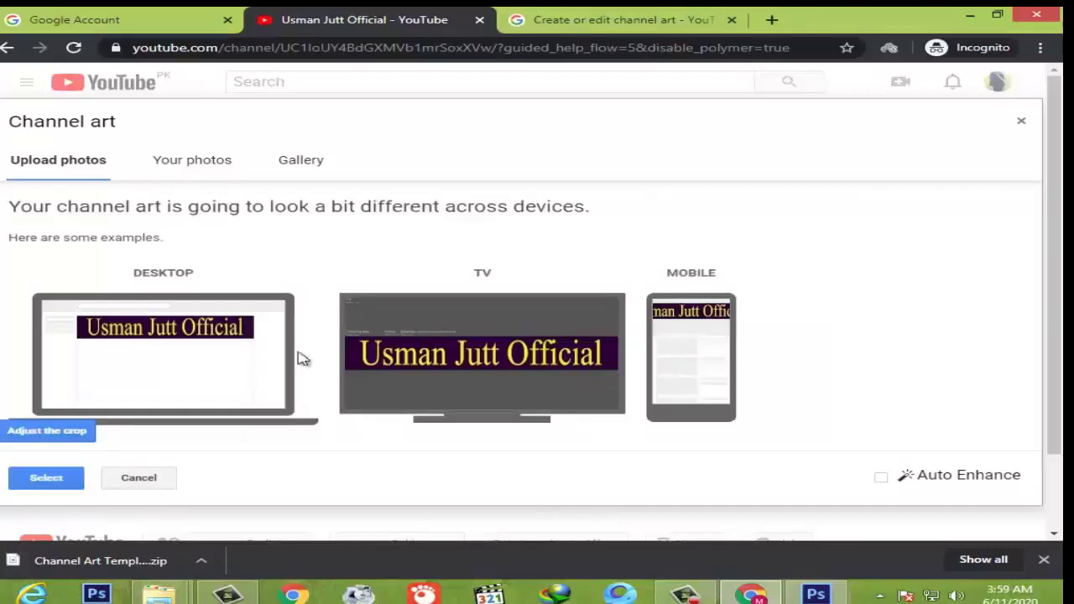
click(19, 480)
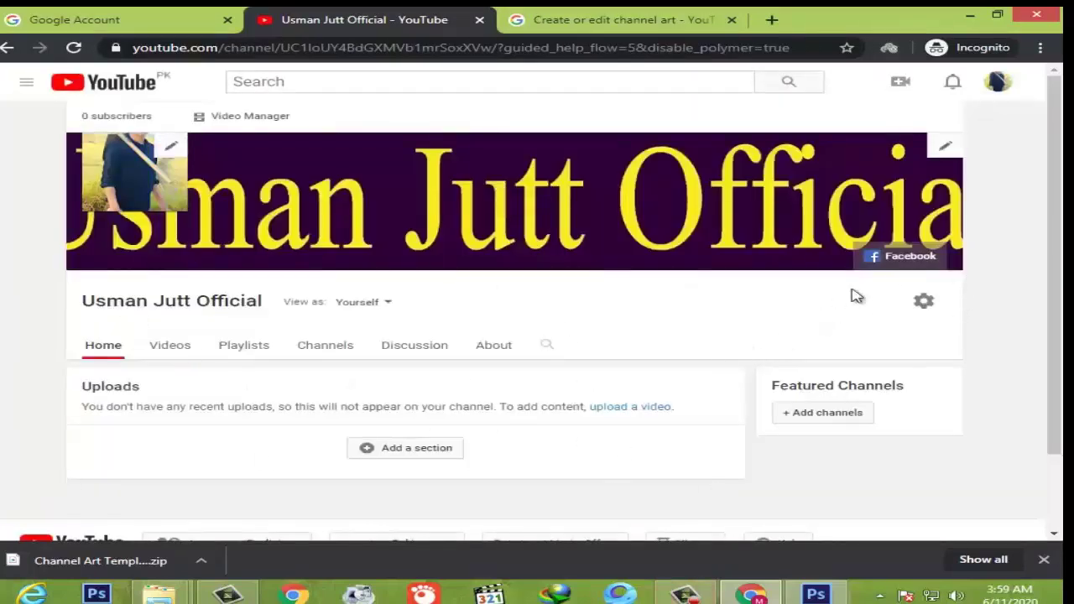
Open the Add channels dialog and retitle the section after the featured creator.
click(843, 414)
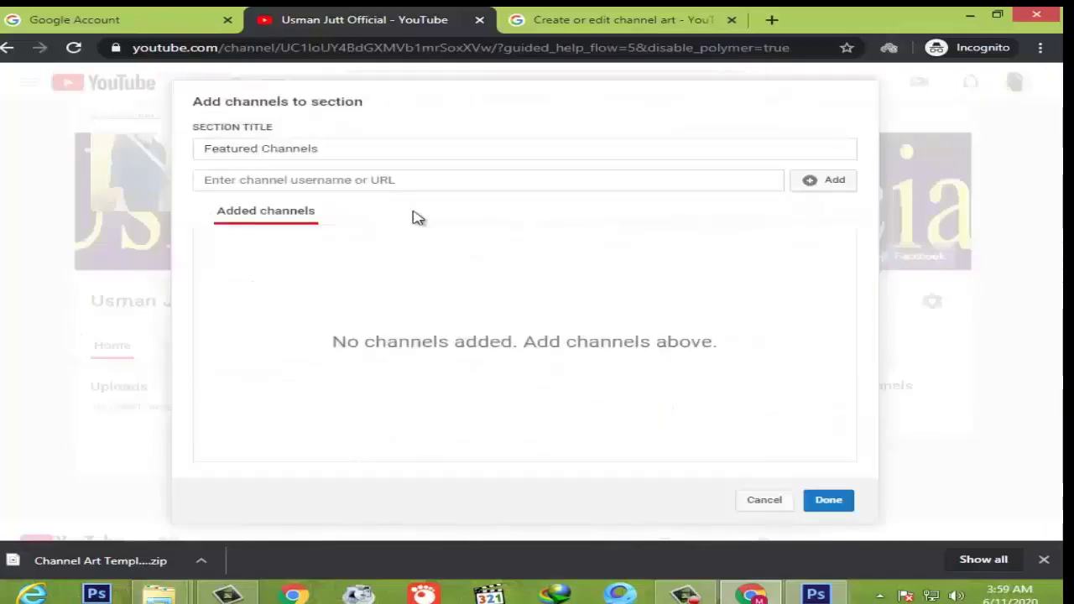
drag(325, 146, 140, 156)
click(140, 156)
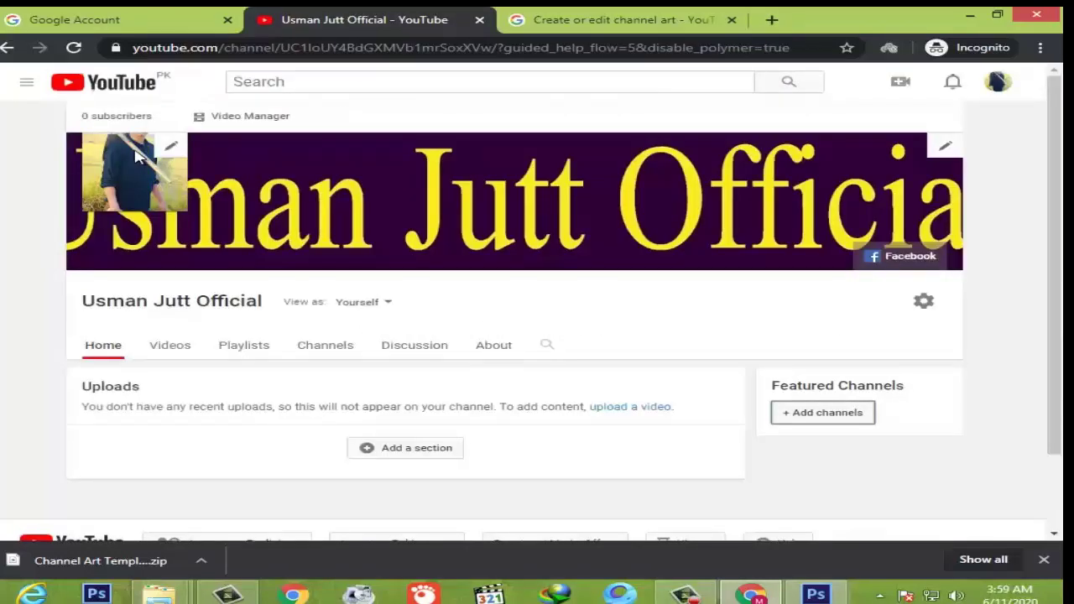
scroll(412, 249, down, 1)
click(826, 331)
drag(328, 149, 199, 154)
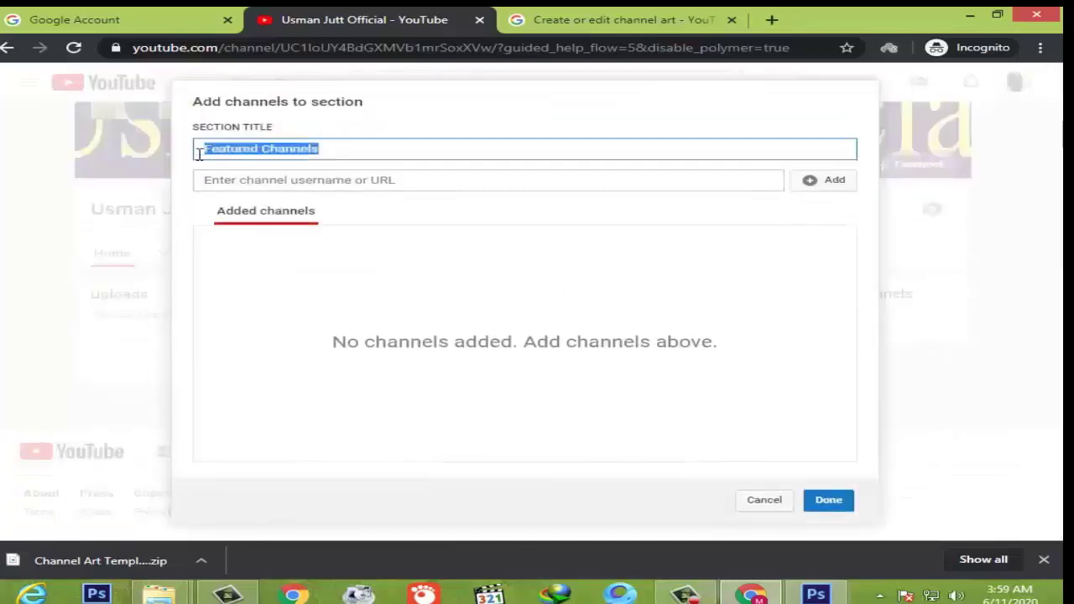
text(Shoaib)
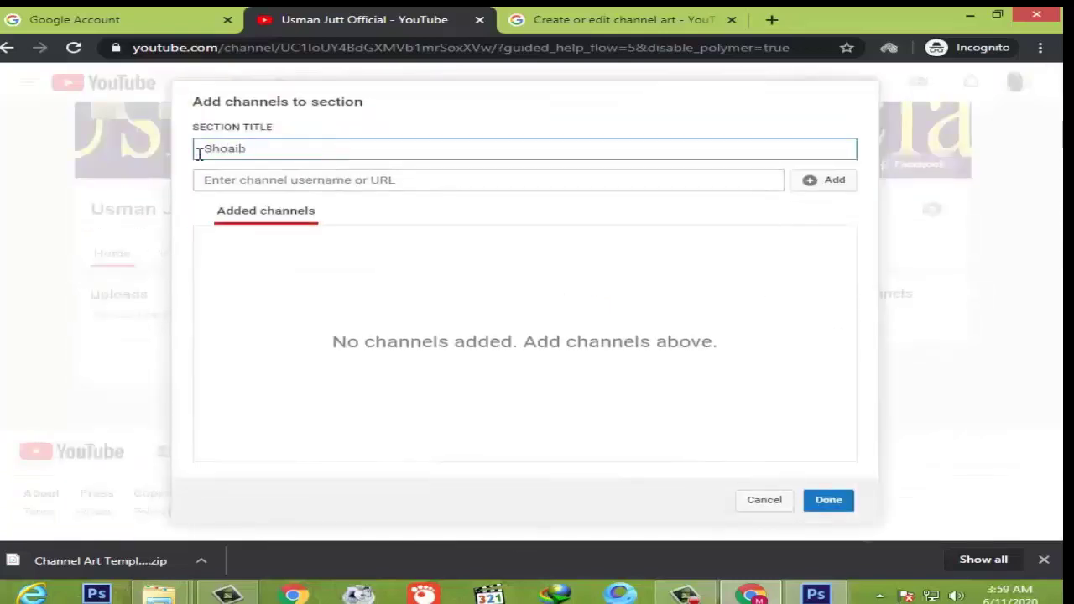
text( Bhai)
Enter the creator's channel address and try adding it.
click(313, 181)
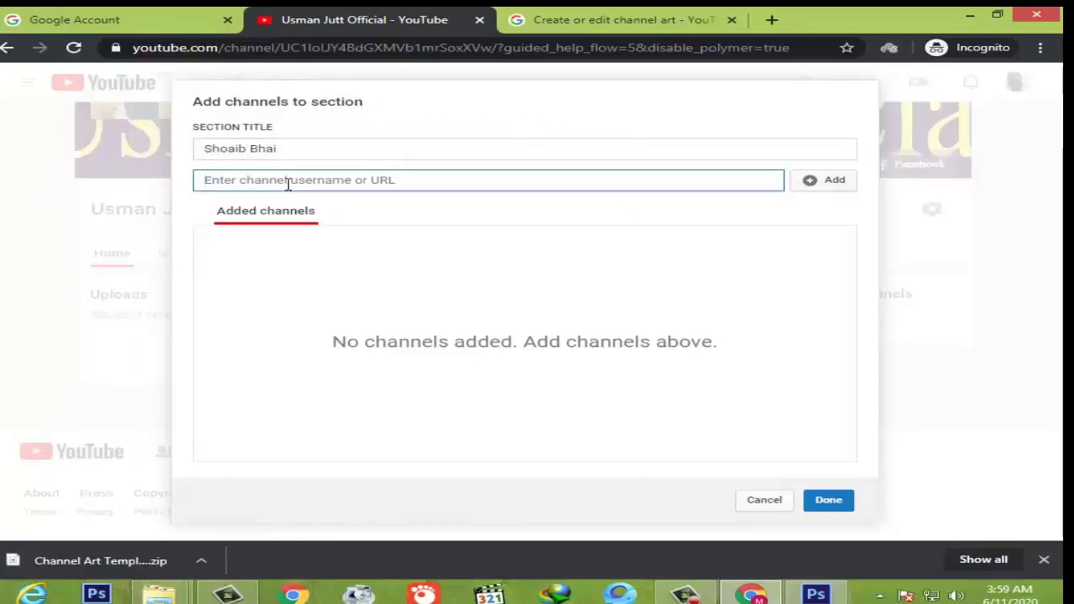
text(www.youtube.com/shoaibc)
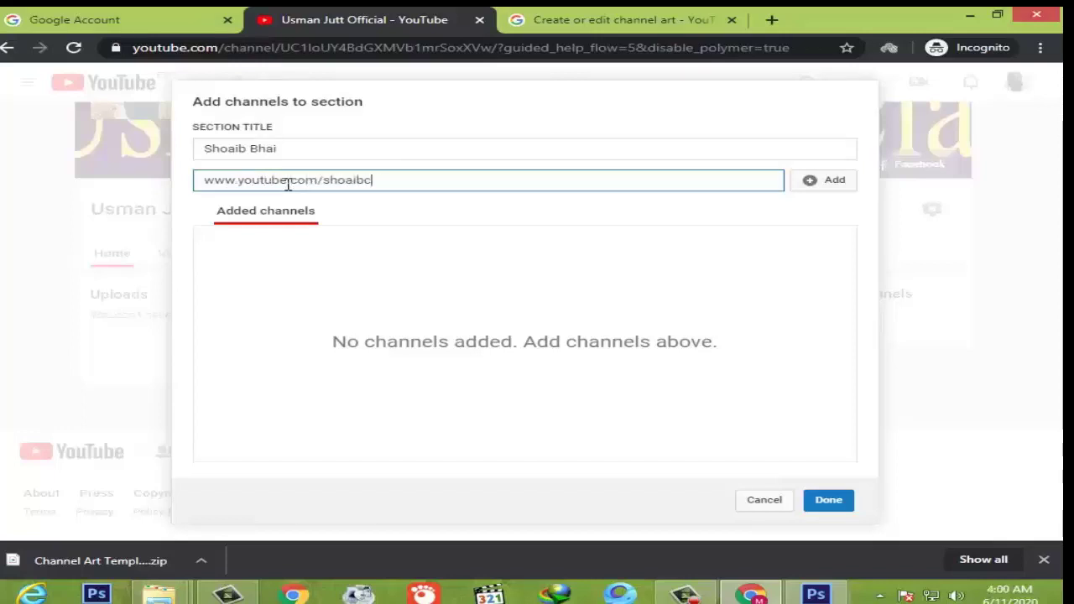
text(handia)
click(832, 181)
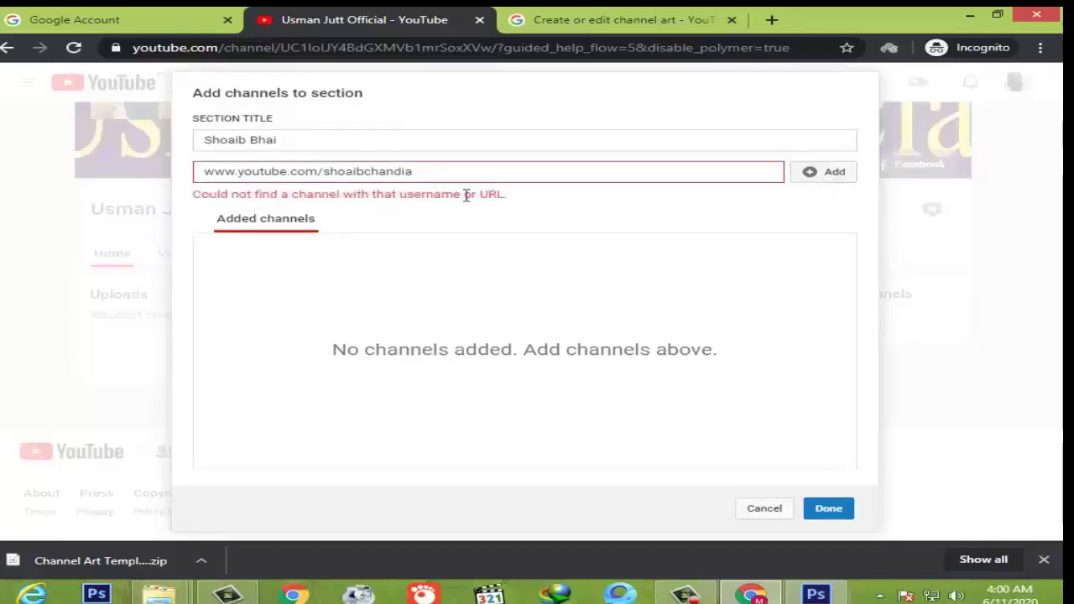
Complete the address with the https prefix from the browser, add the channel, and finish.
click(285, 48)
click(300, 48)
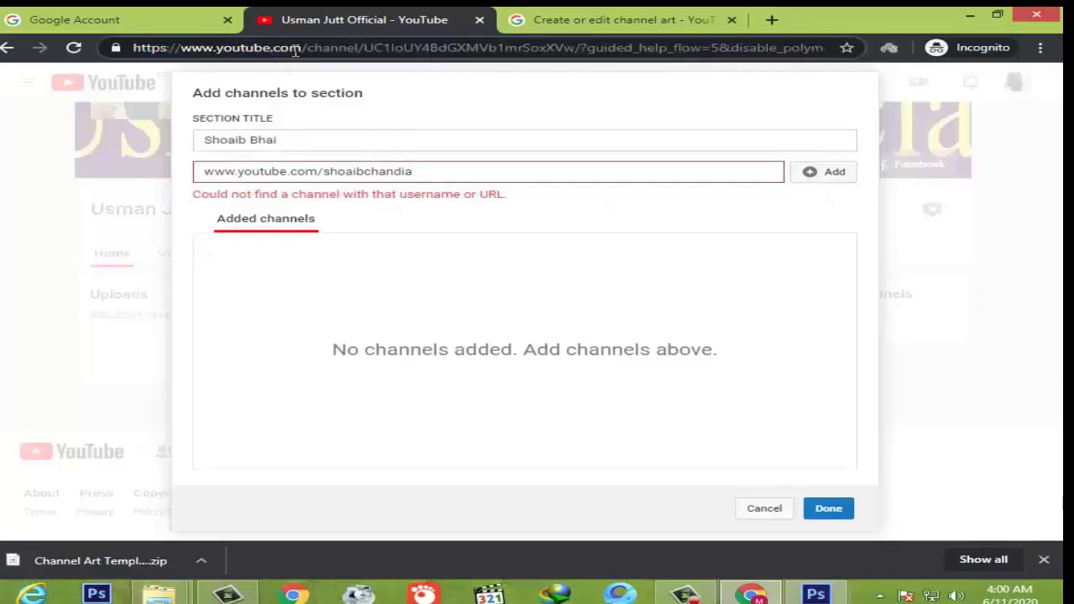
drag(300, 48, 143, 43)
right_click(217, 59)
click(266, 110)
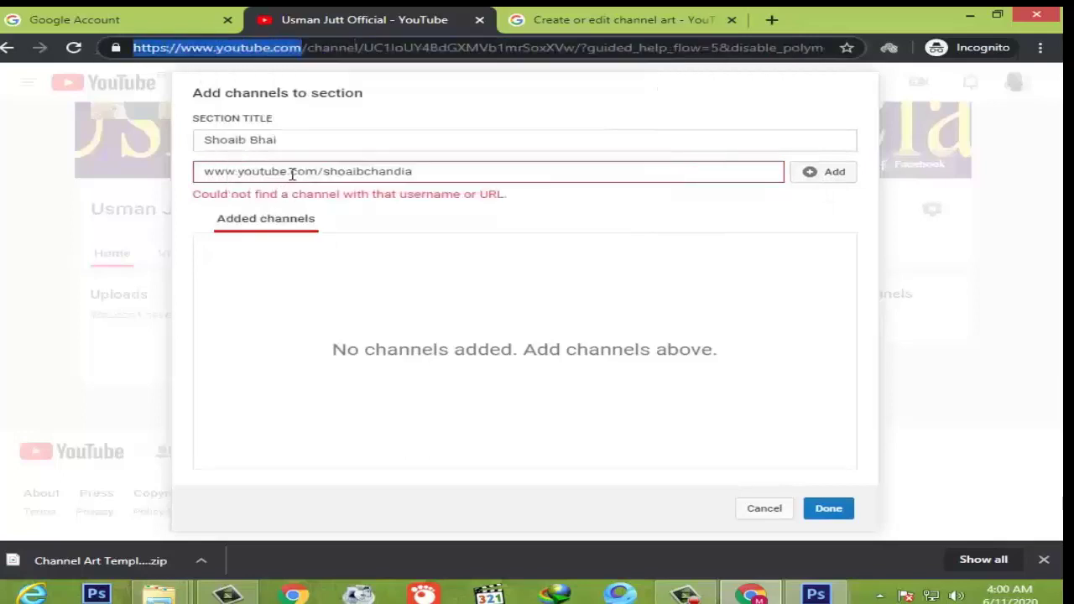
click(292, 172)
drag(322, 171, 189, 174)
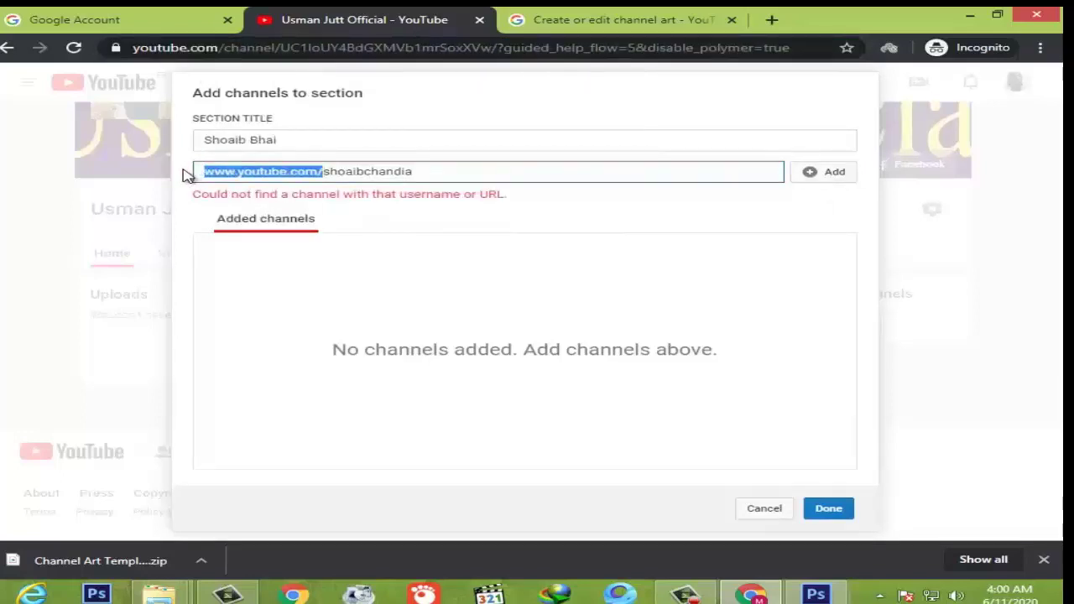
key(ctrl+v)
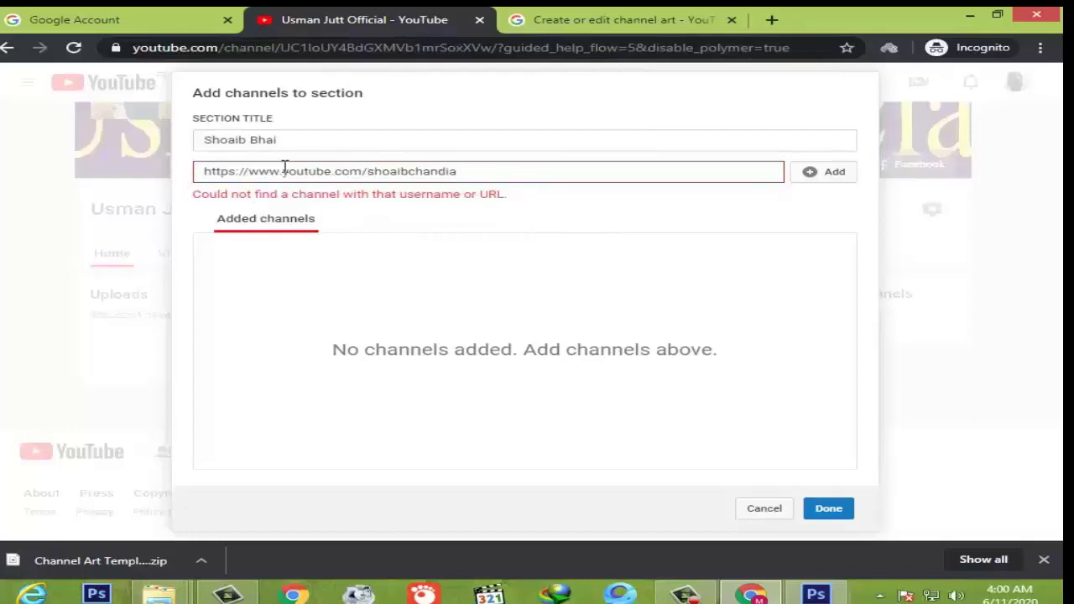
click(824, 172)
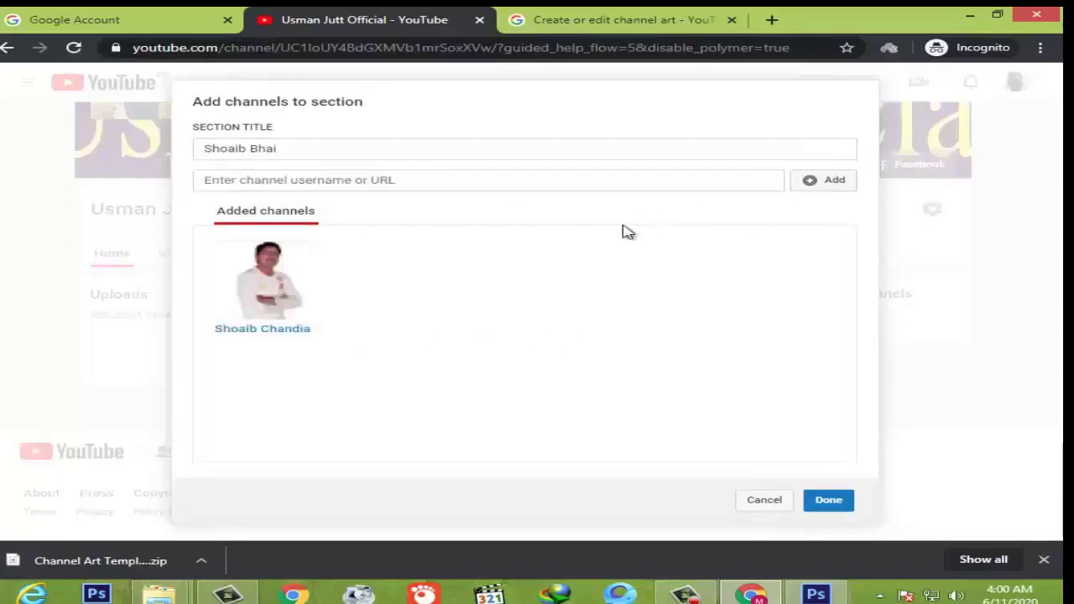
click(837, 501)
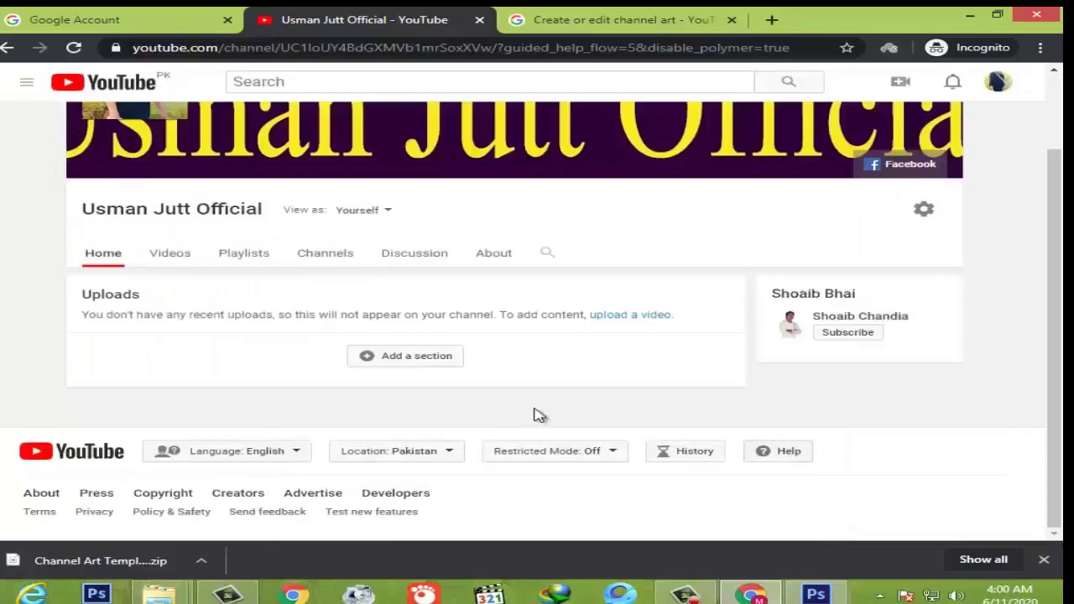
Open the channel's advanced settings and close the downloads bar.
scroll(789, 314, up, 1)
click(935, 289)
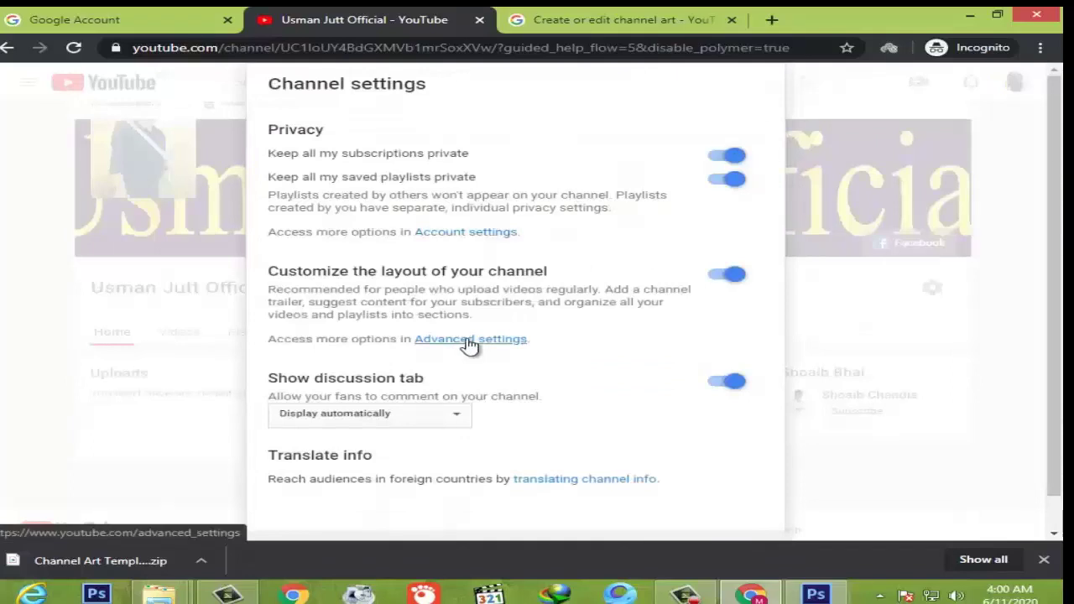
click(469, 344)
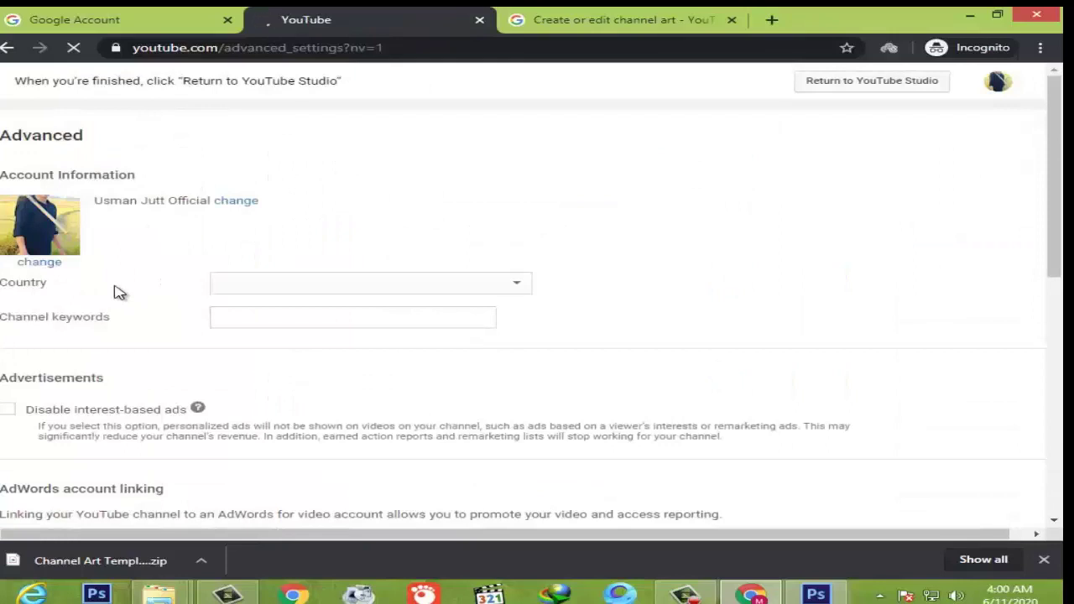
scroll(365, 297, down, 1)
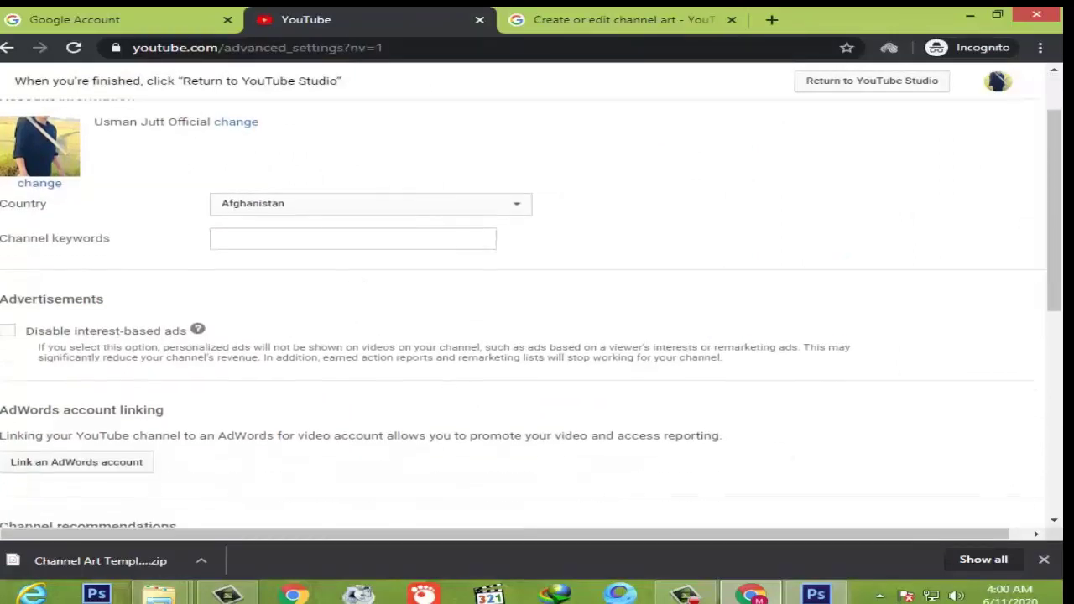
click(1044, 559)
scroll(467, 338, up, 1)
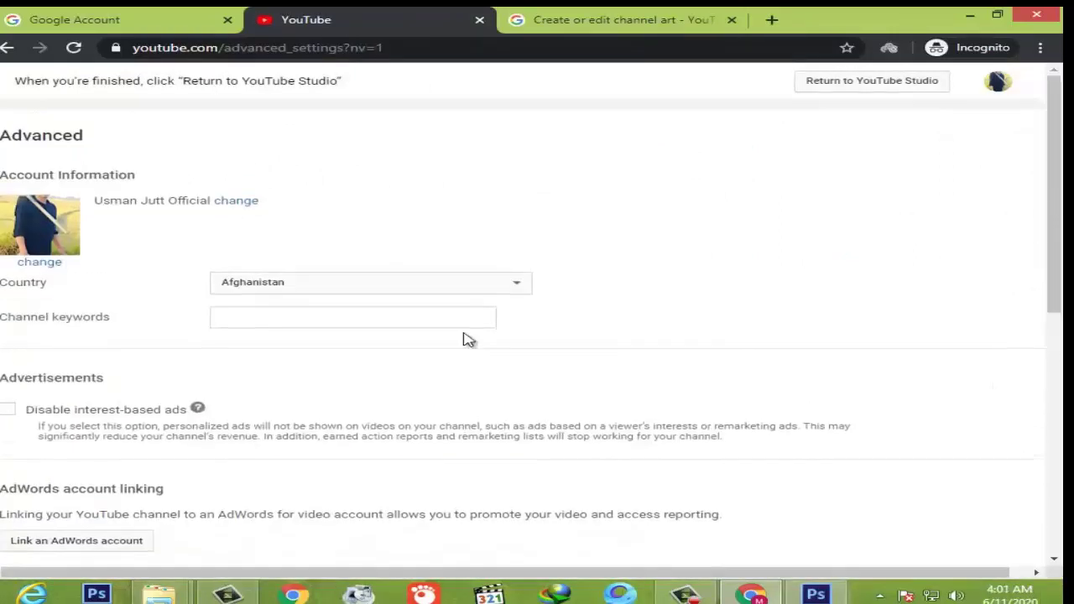
drag(628, 273, 238, 316)
click(338, 196)
drag(319, 252, 266, 314)
click(335, 232)
Choose Pakistan from the Country list.
click(514, 284)
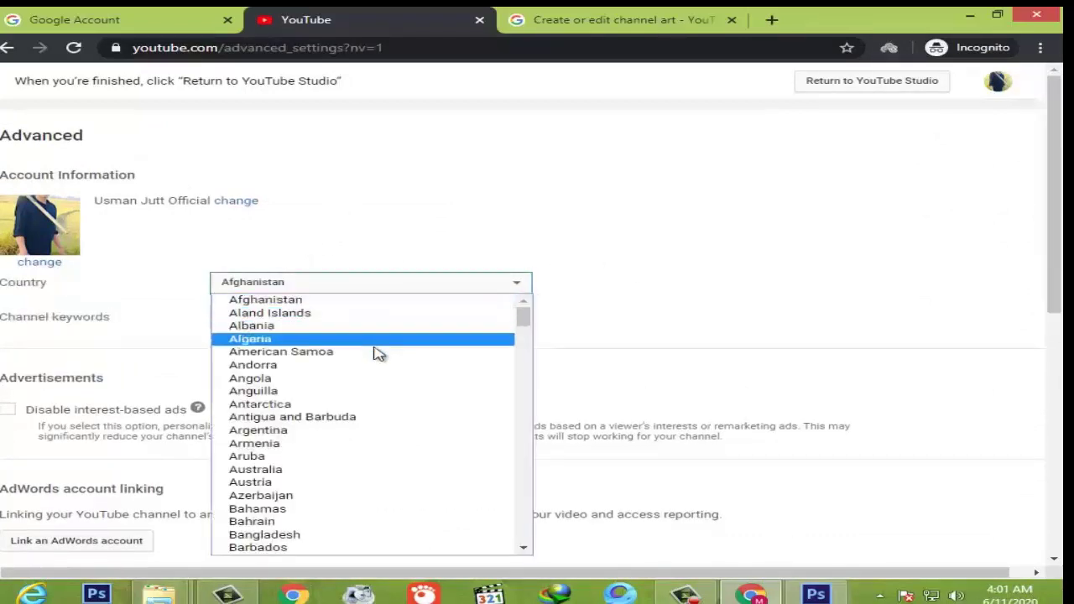
scroll(327, 388, down, 20)
click(255, 548)
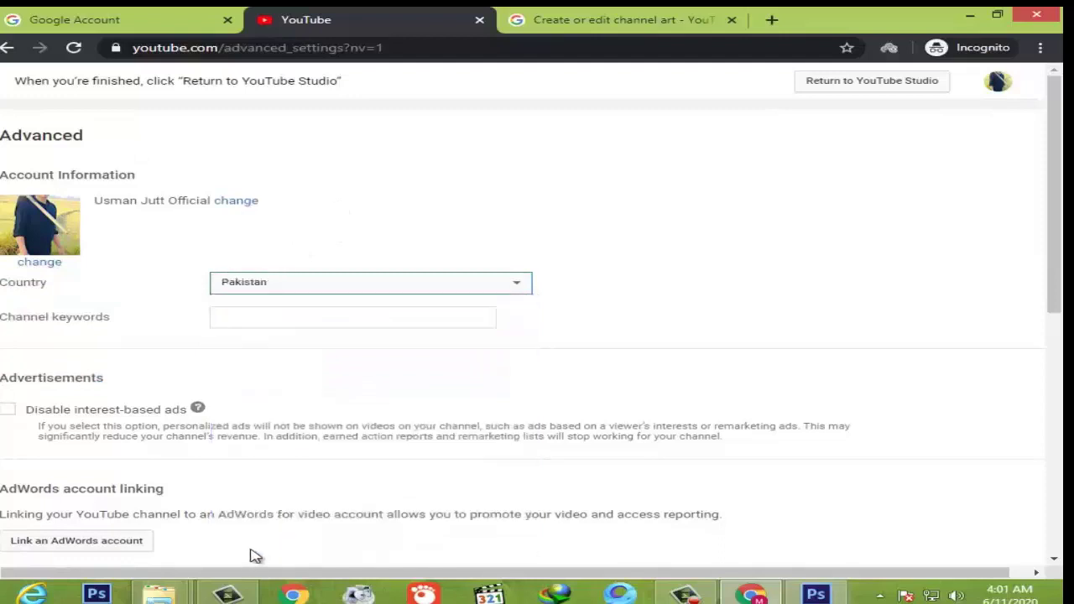
scroll(352, 268, down, 1)
Fill Channel keywords with the suggested list and delete the unwanted keywords.
click(337, 241)
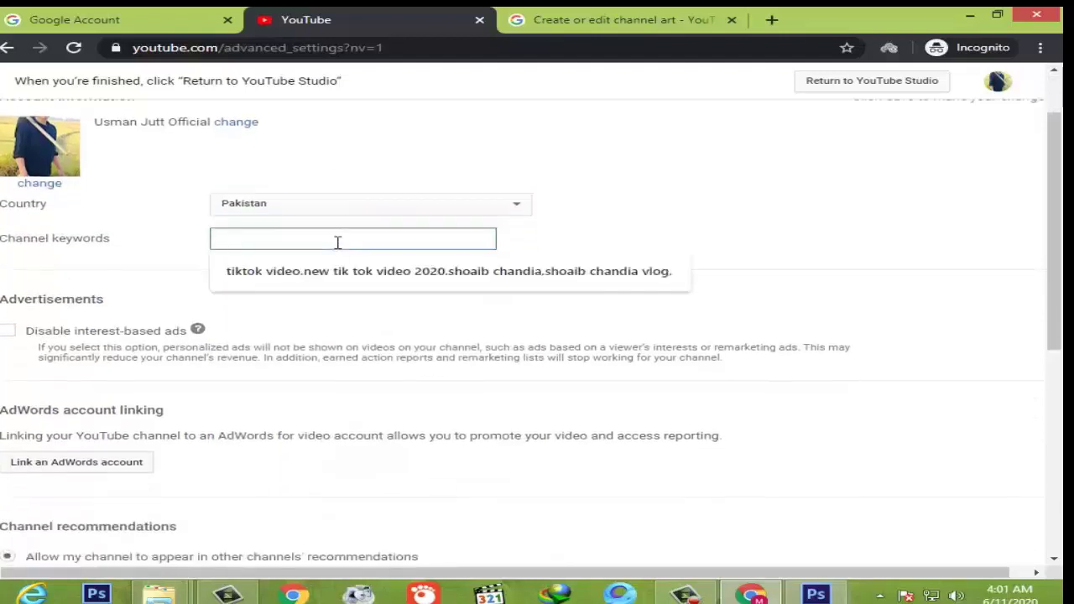
click(359, 271)
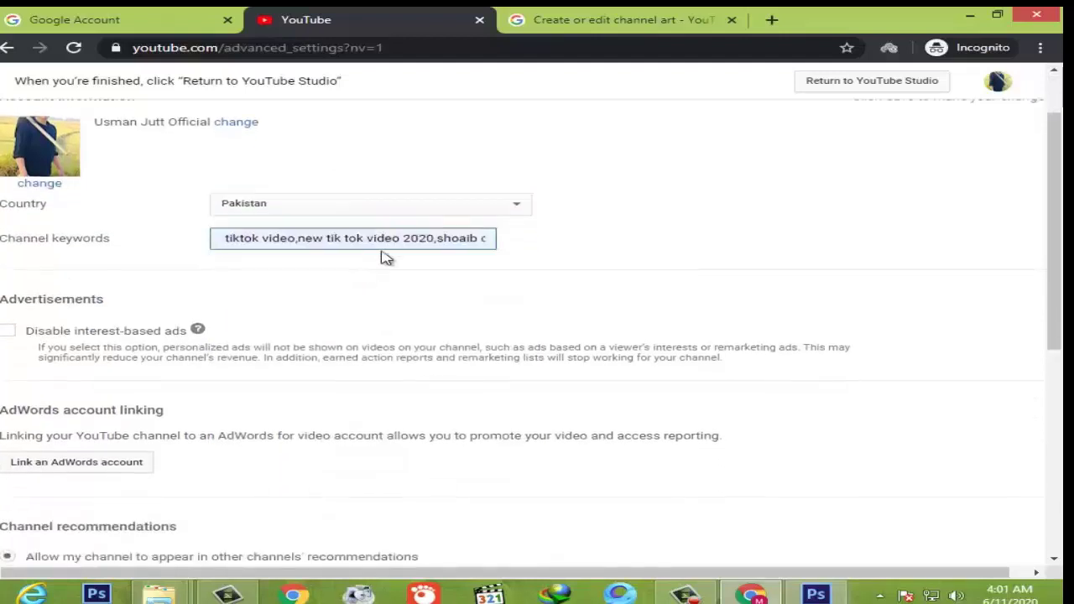
drag(435, 239, 514, 242)
click(411, 239)
drag(304, 240, 264, 243)
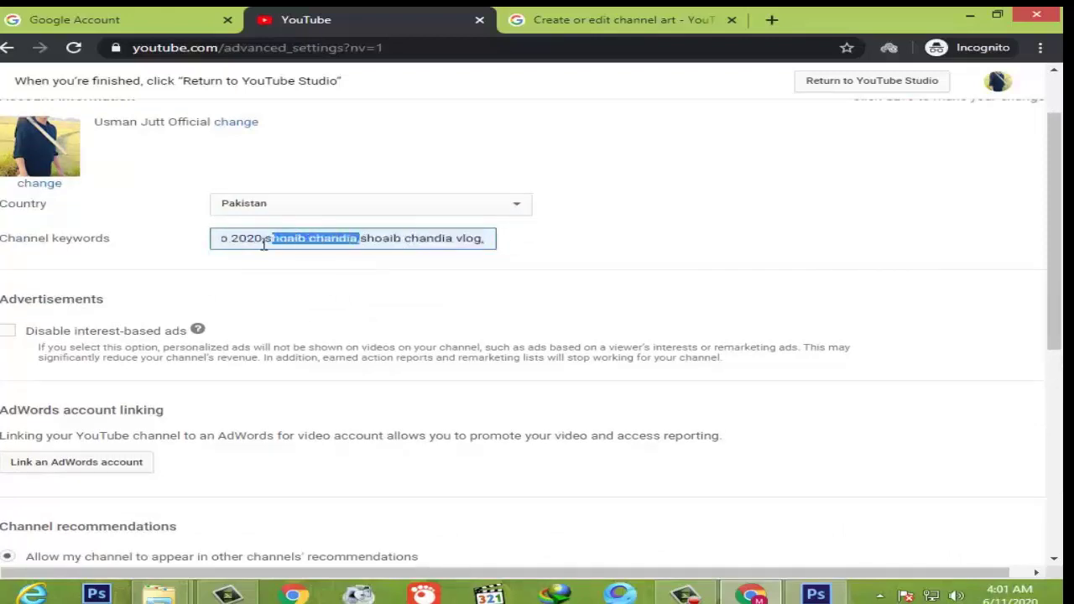
key(BackSpace)
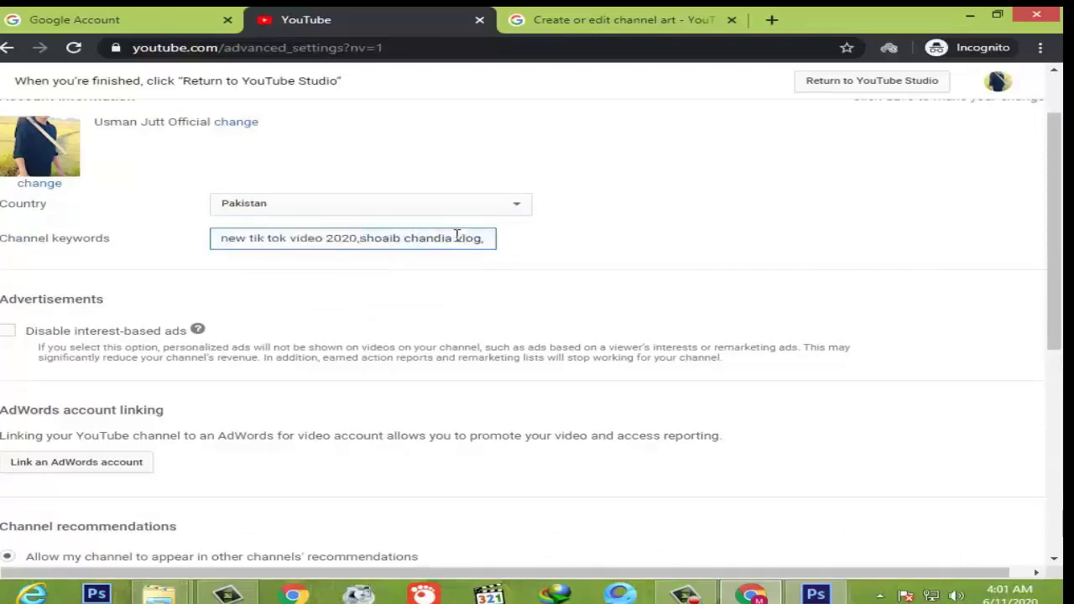
drag(485, 239, 365, 248)
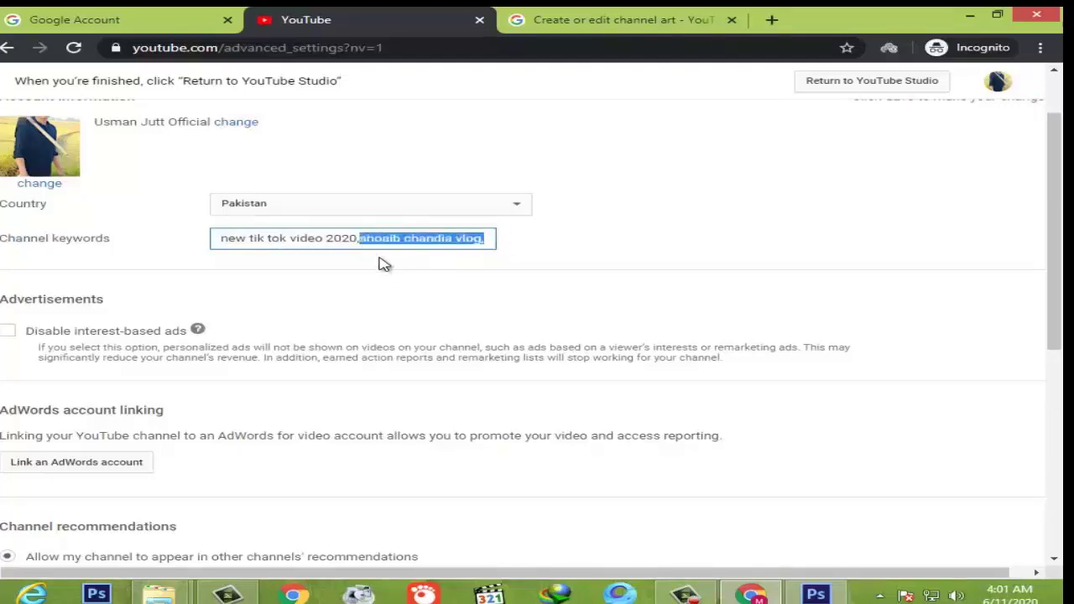
key(BackSpace)
Append two keywords based on the channel name.
click(457, 235)
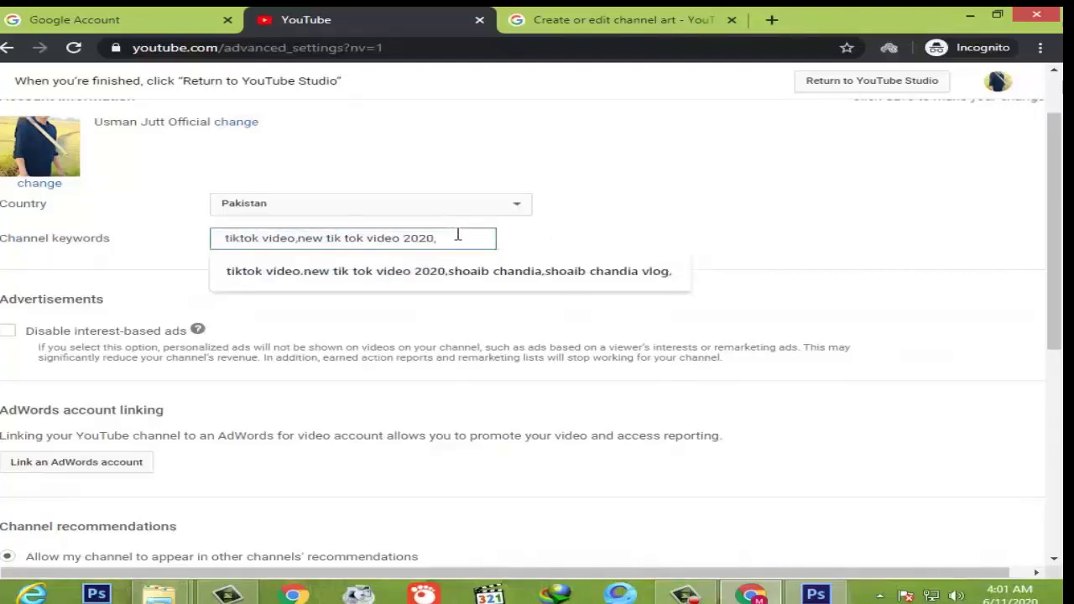
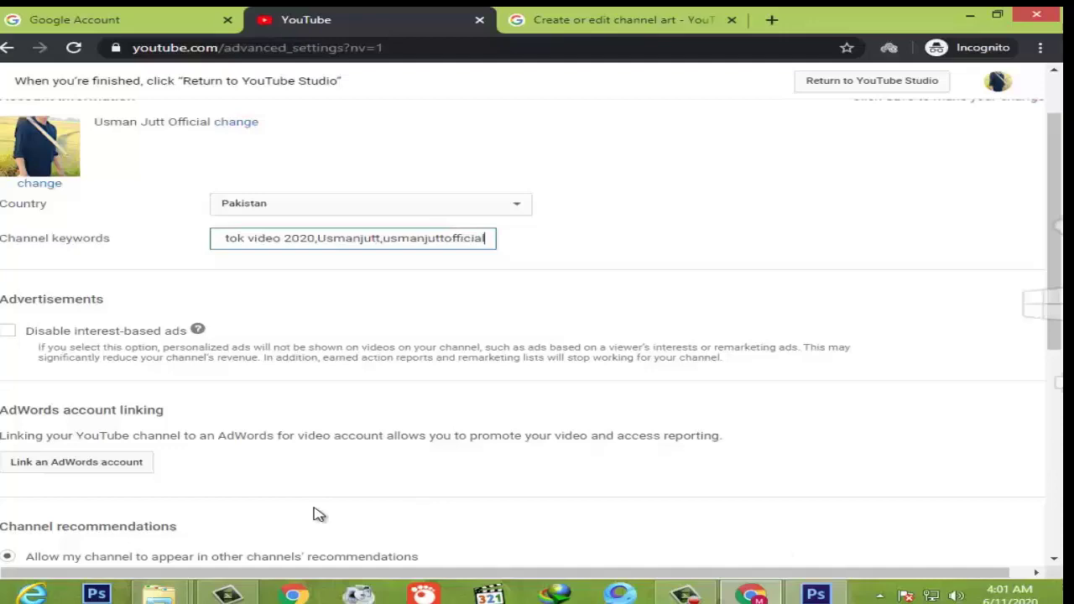
scroll(319, 514, down, 2)
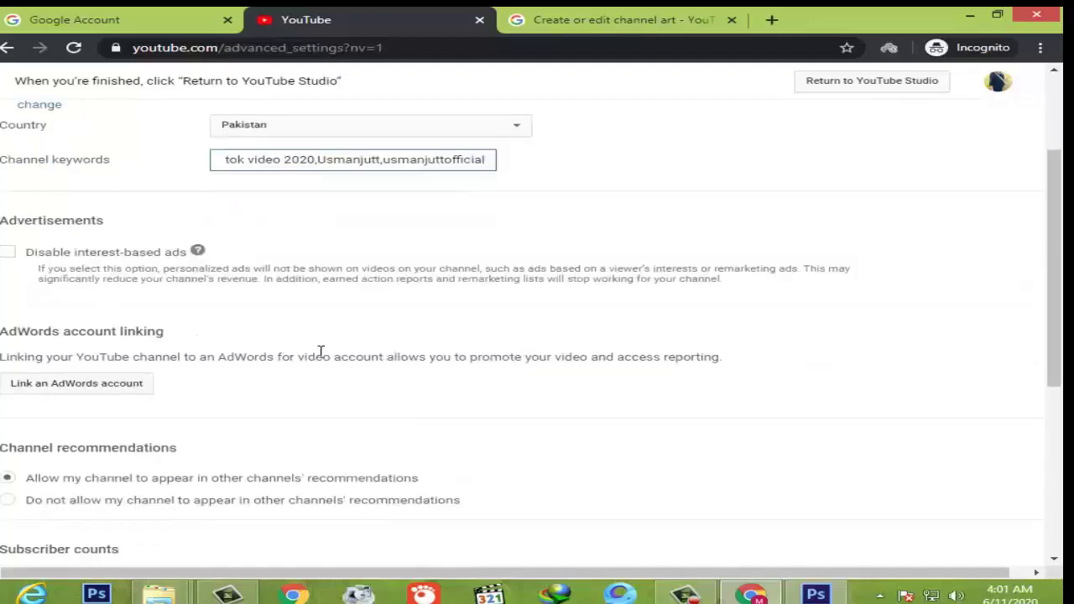
scroll(158, 495, down, 2)
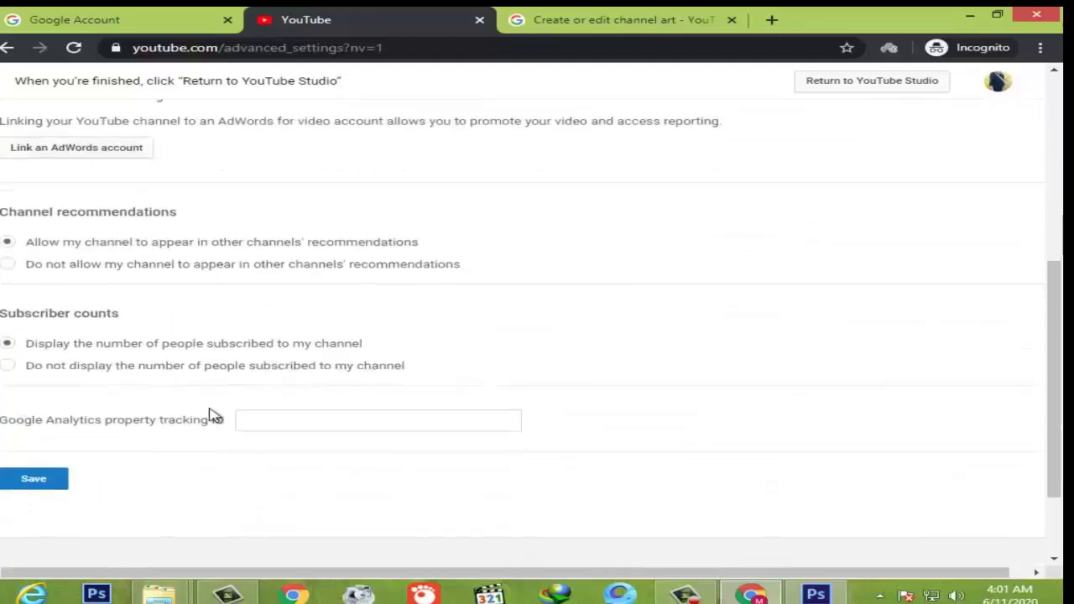
Save the country and keyword settings, then return to the YouTube Studio dashboard.
click(53, 478)
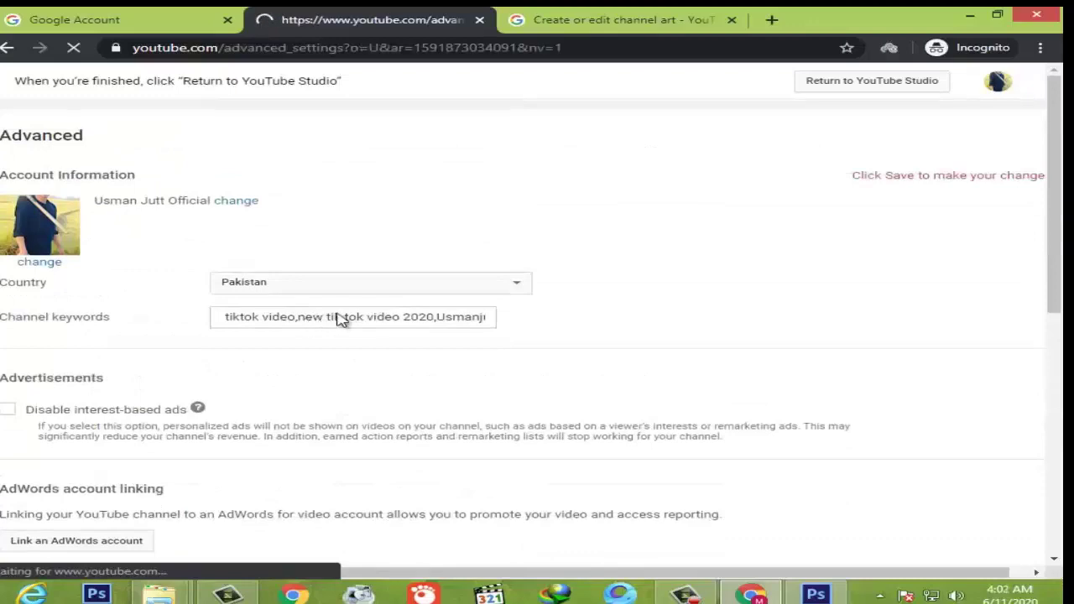
scroll(191, 407, down, 2)
scroll(189, 408, down, 5)
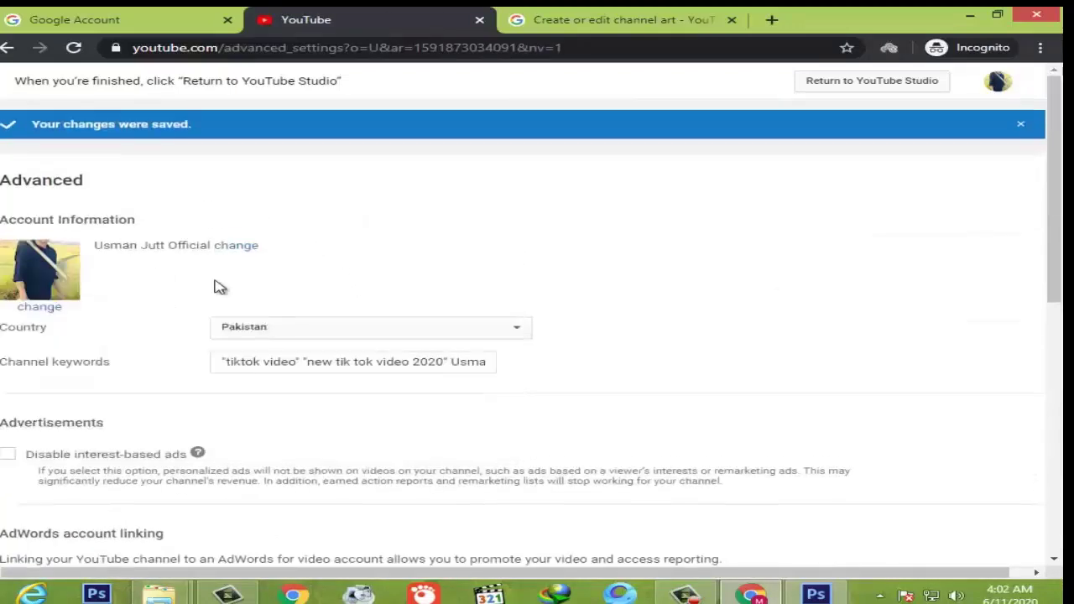
click(903, 90)
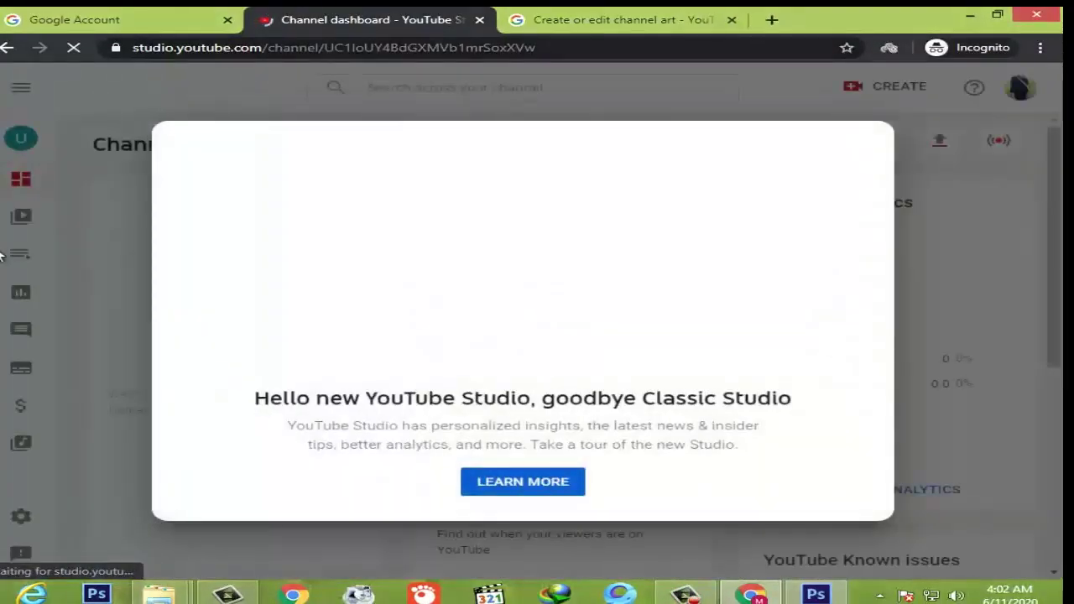
Clear the accidental text selection and dismiss the new Studio welcome message.
drag(367, 399, 667, 400)
click(567, 400)
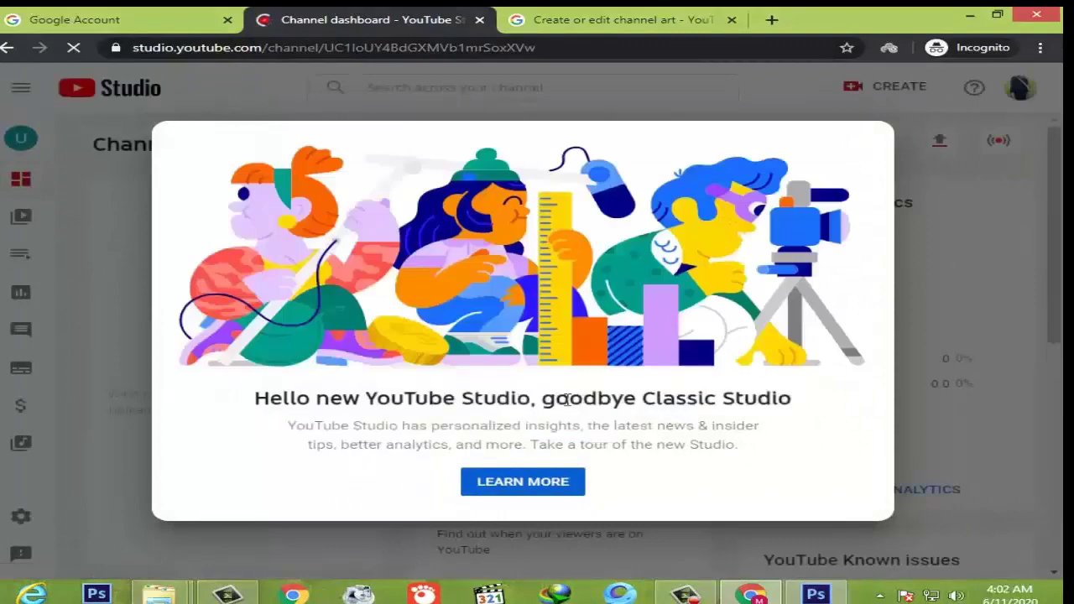
click(945, 297)
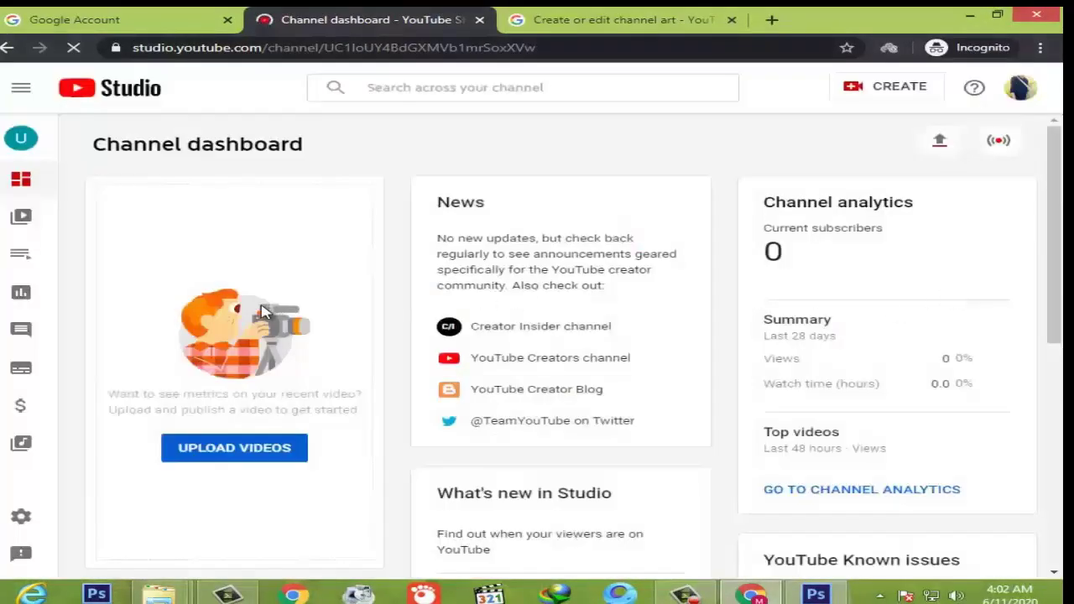
scroll(684, 266, down, 5)
scroll(671, 276, up, 5)
In Studio Settings, move from the channel's basic info and advanced settings to Branding.
click(23, 517)
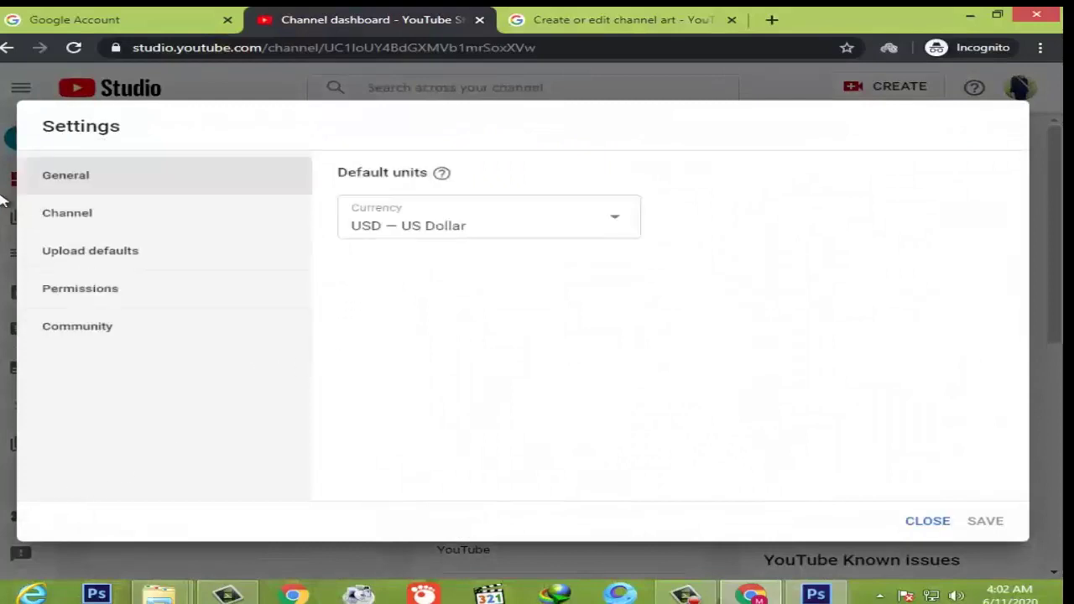
click(85, 223)
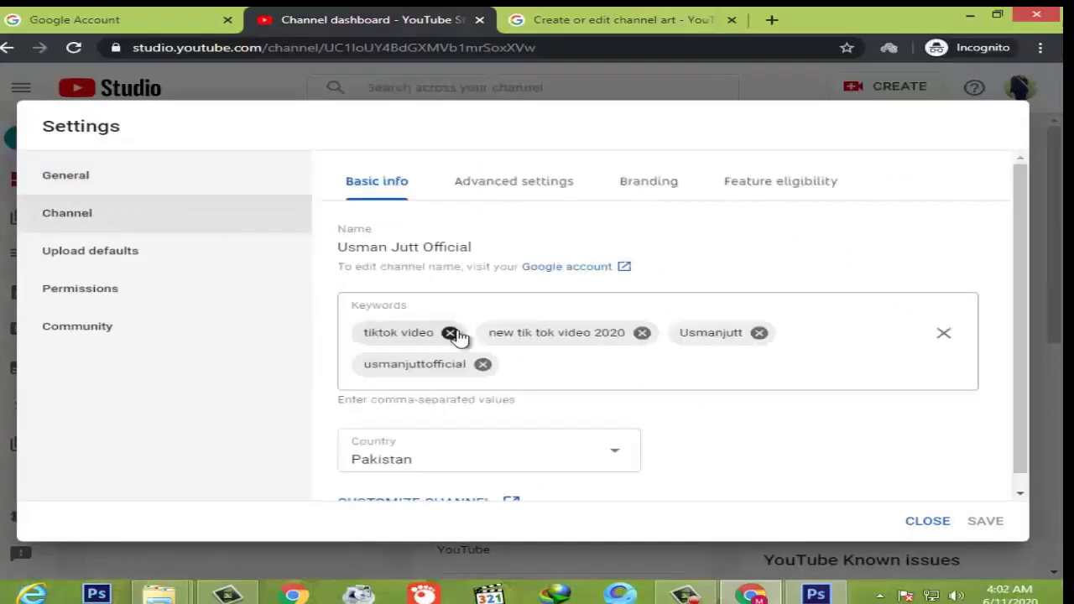
scroll(561, 355, down, 1)
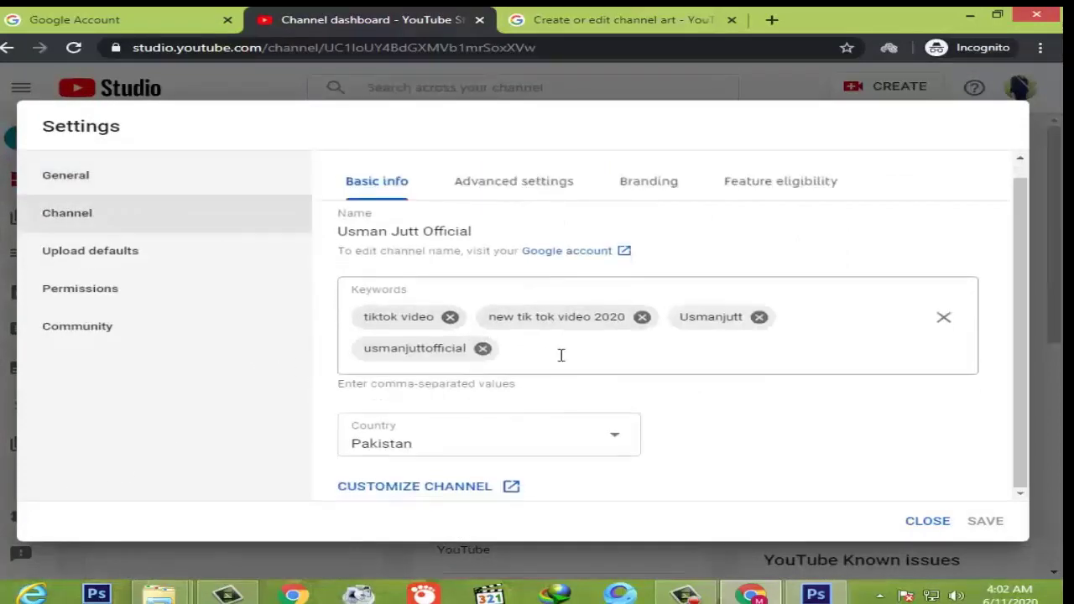
click(542, 192)
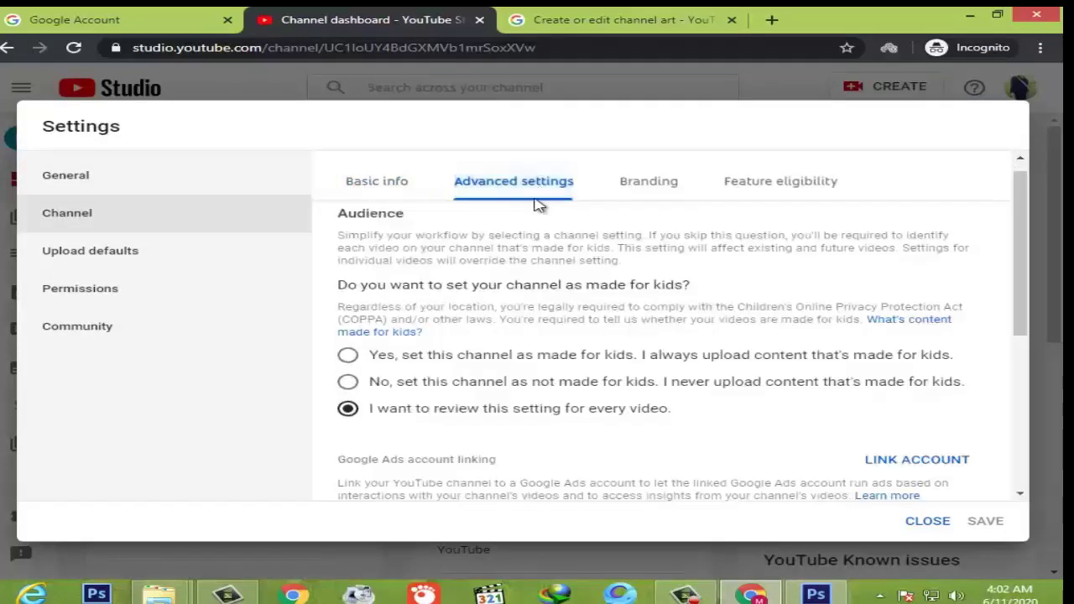
scroll(470, 385, down, 2)
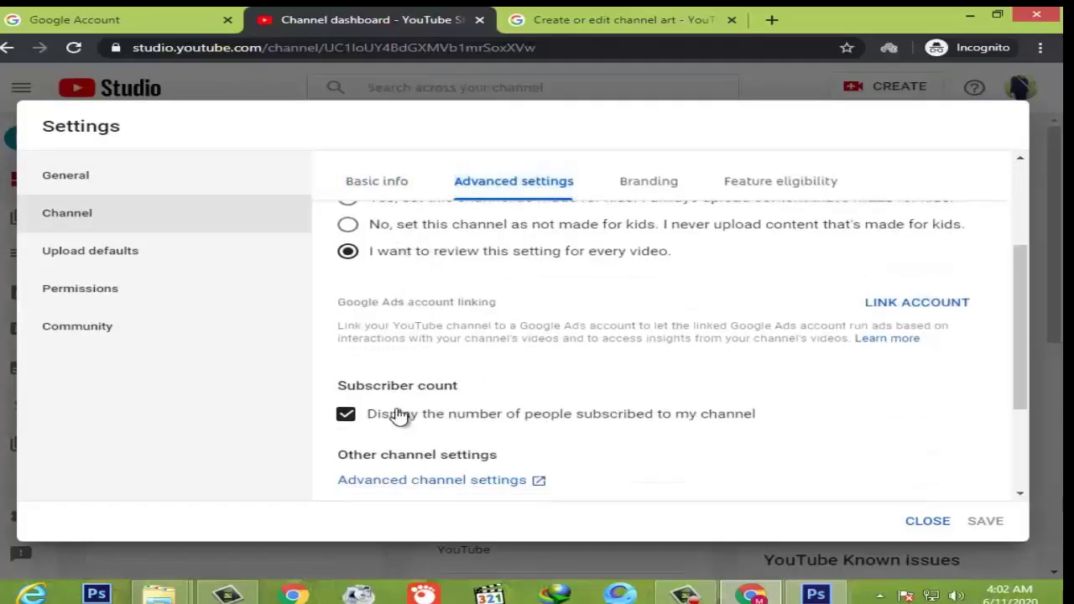
scroll(400, 414, down, 2)
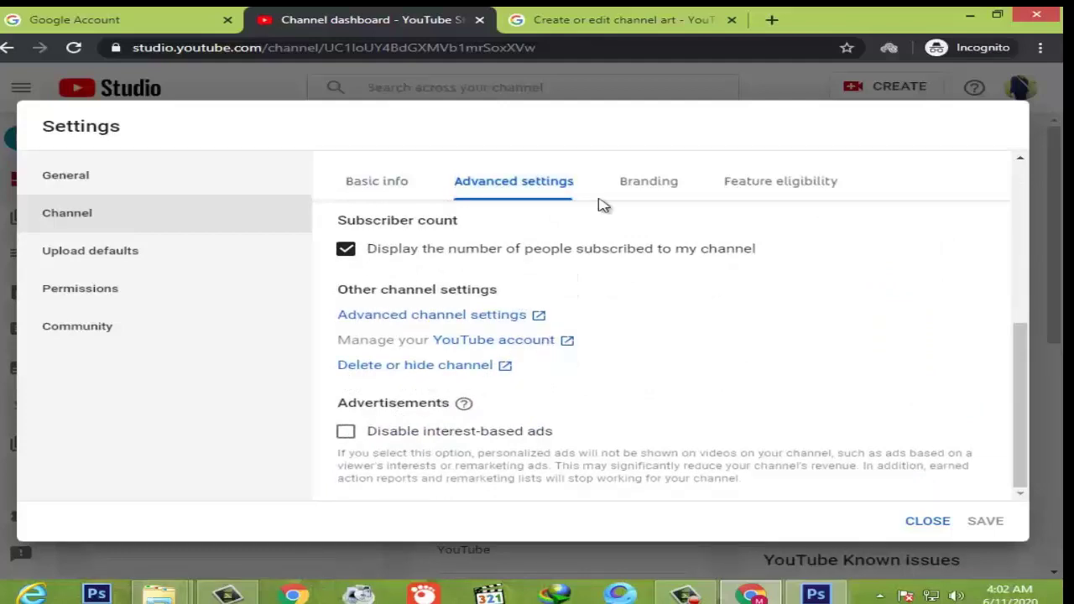
click(638, 189)
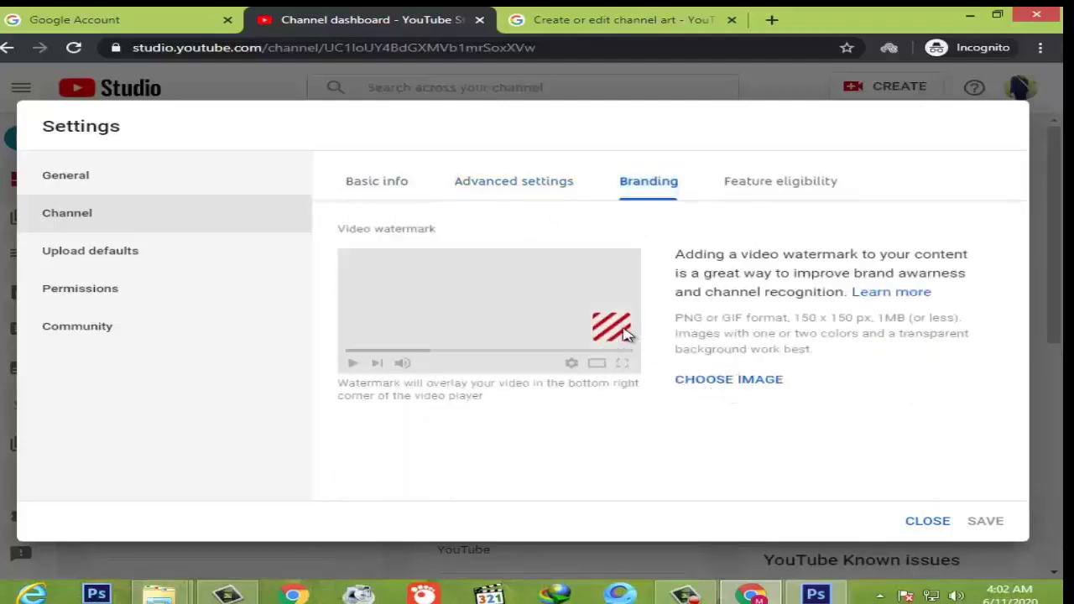
In a new tab, search Google Images for 'subscribe png'.
click(661, 29)
click(771, 20)
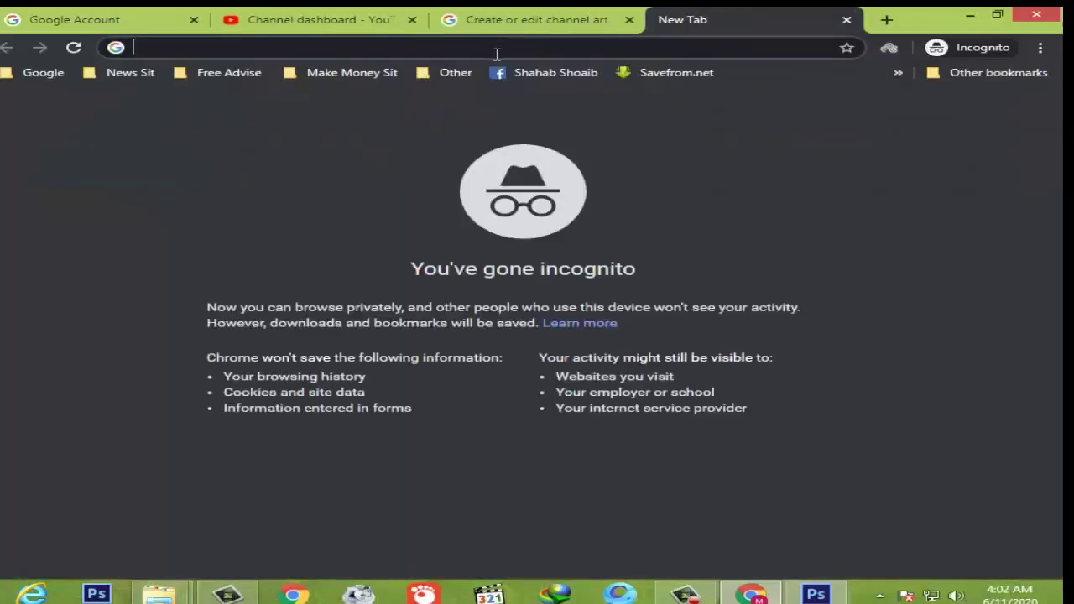
text(subs)
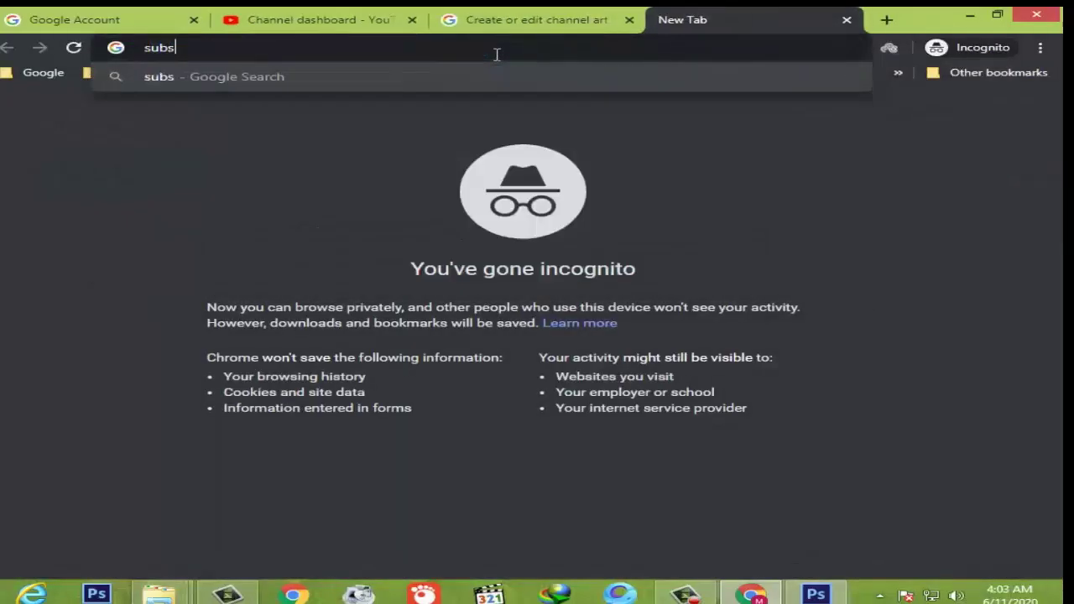
text(cribe)
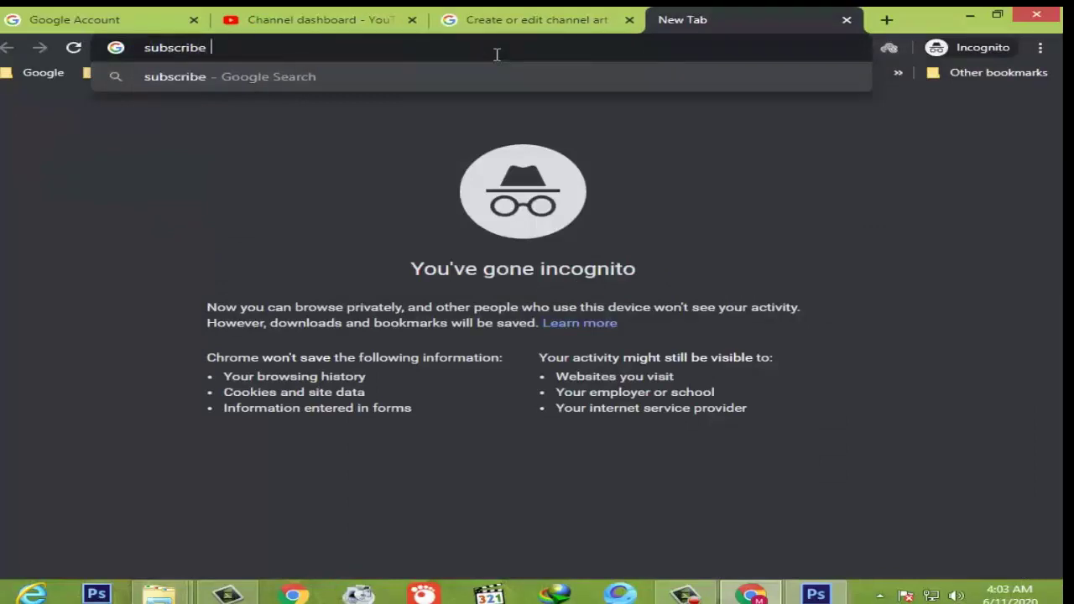
text( png)
key(Return)
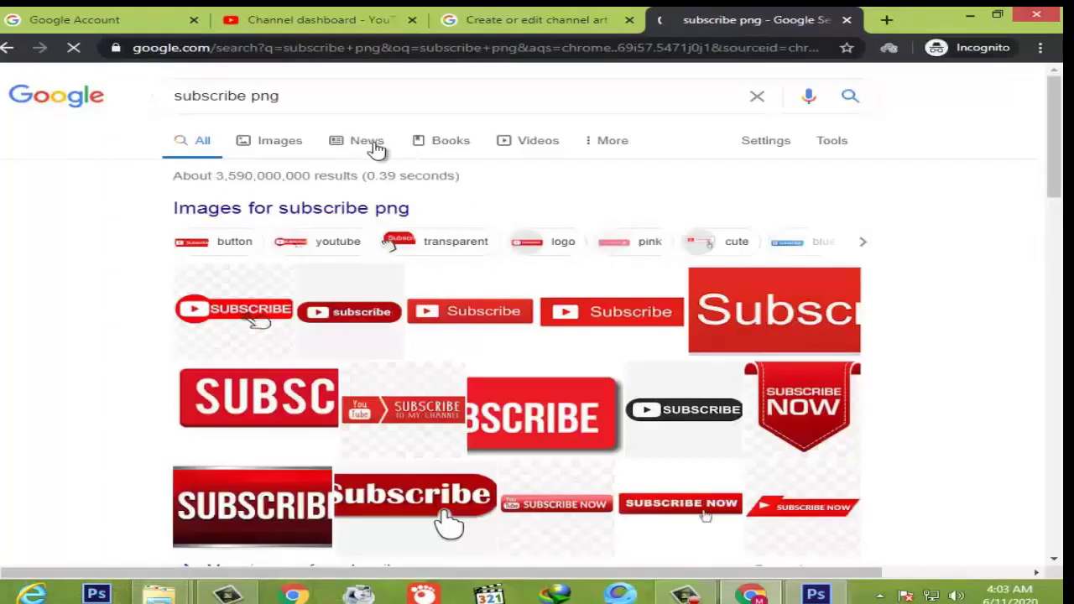
click(300, 144)
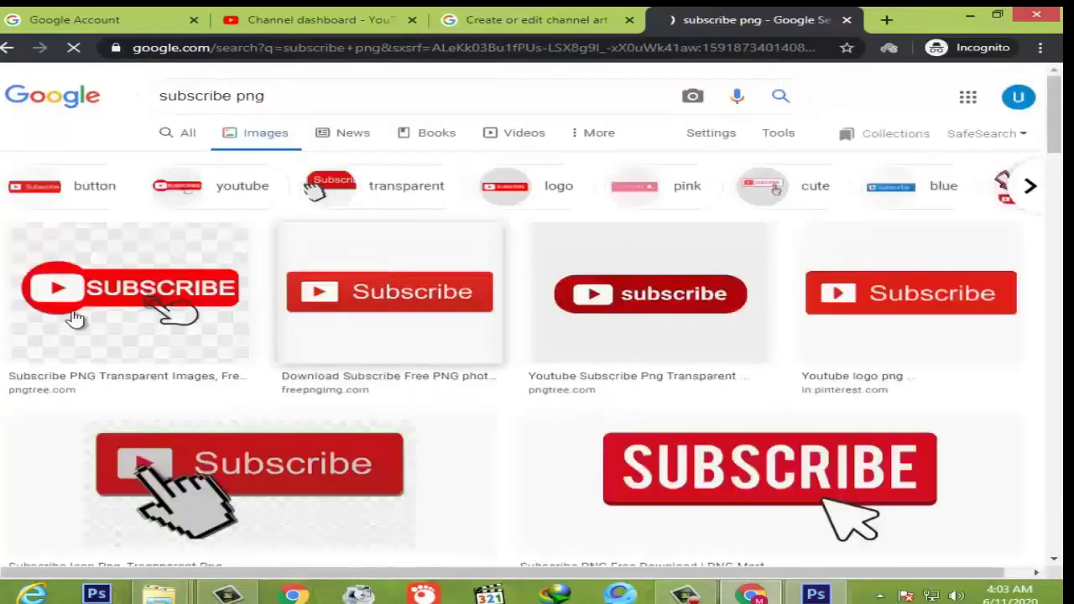
Preview several results and save the 'Download Subscribe Free PNG' image to disk.
click(134, 302)
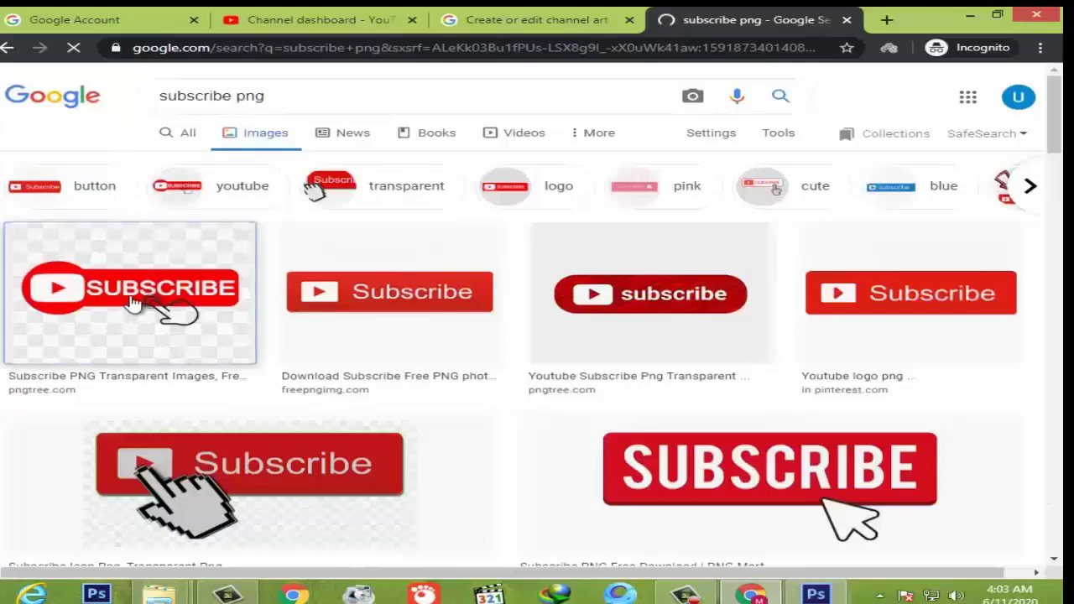
click(900, 294)
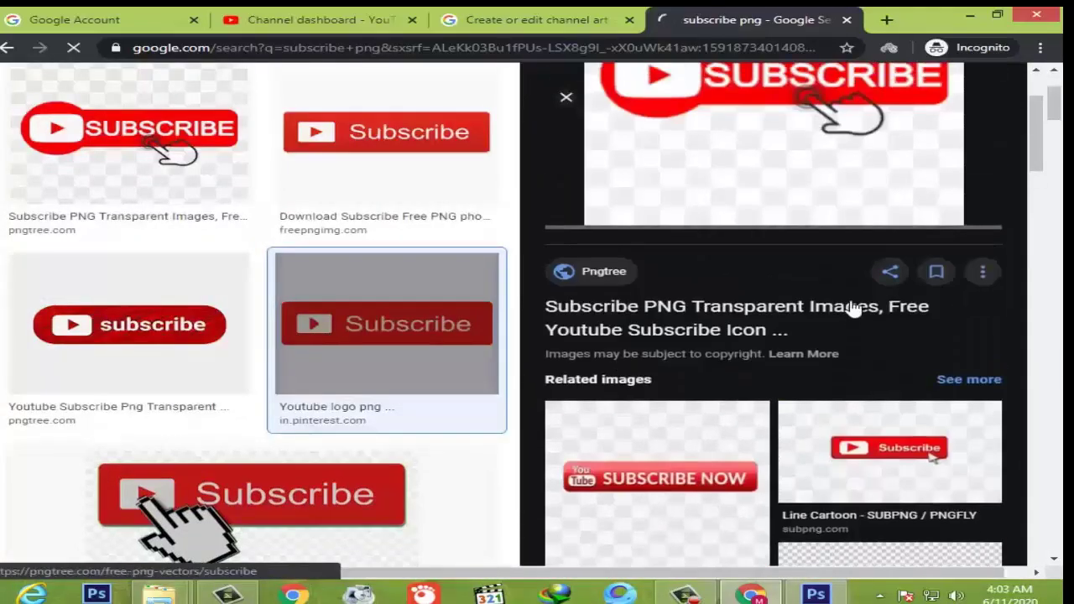
click(371, 155)
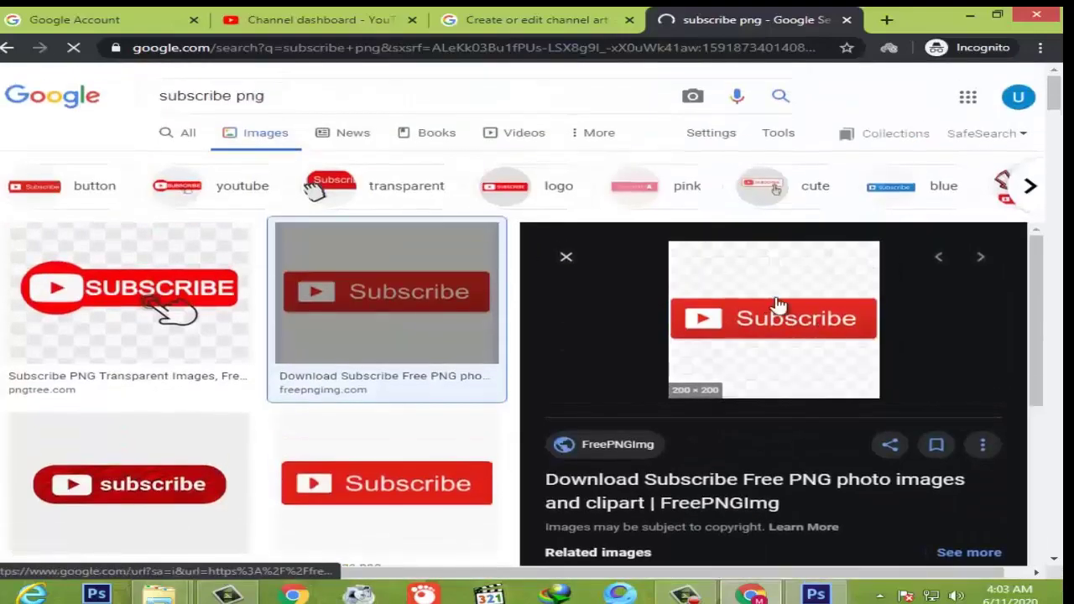
right_click(777, 309)
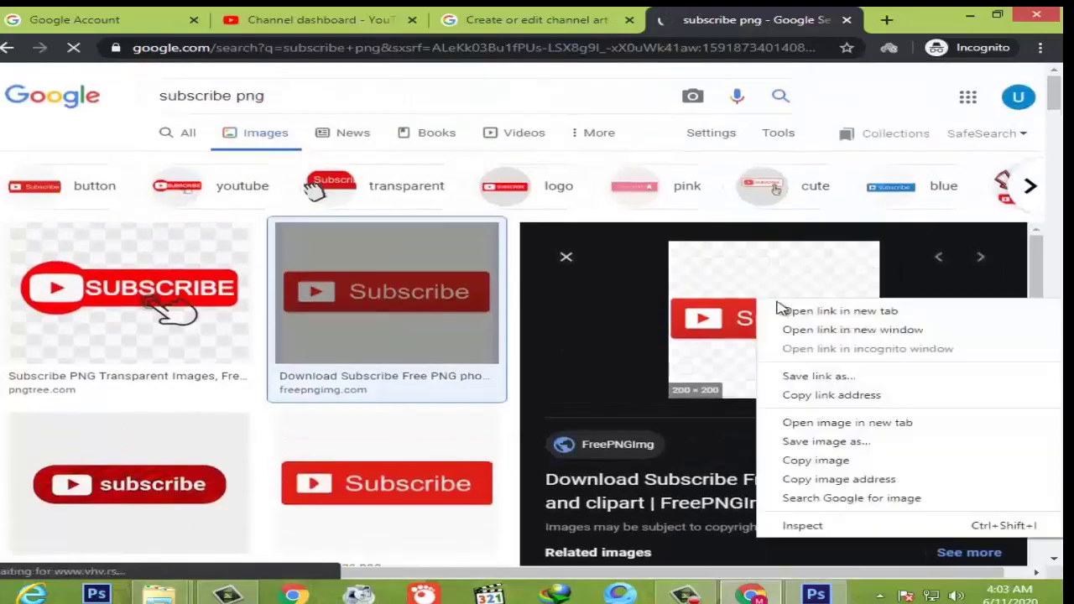
click(809, 442)
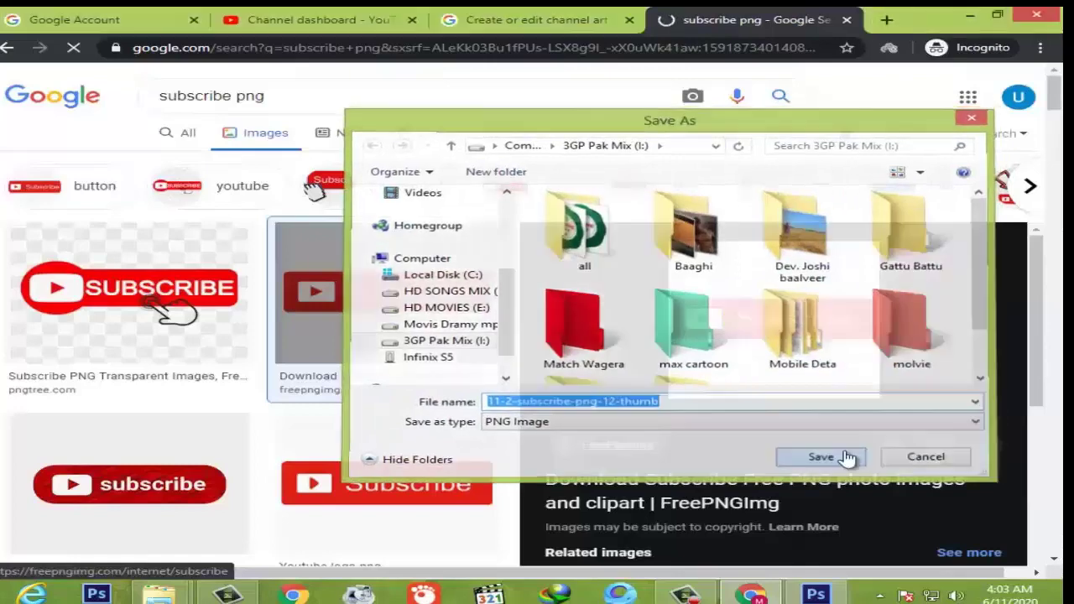
click(843, 457)
Copy the downloaded subscribe PNG from its folder into the Downloads folder.
click(383, 17)
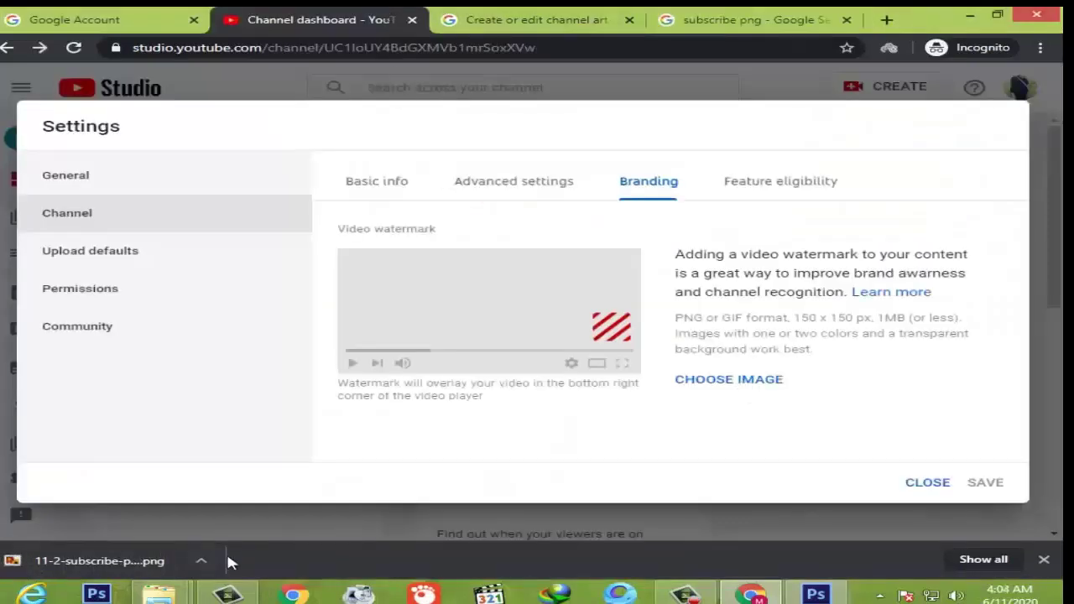
click(201, 560)
click(259, 506)
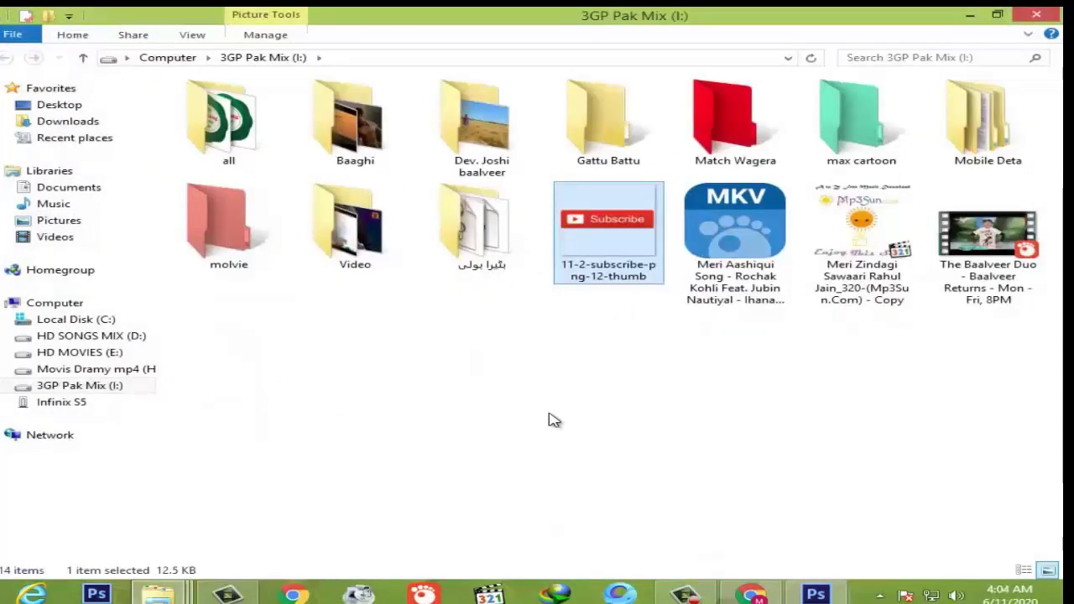
right_click(606, 180)
click(628, 487)
click(67, 121)
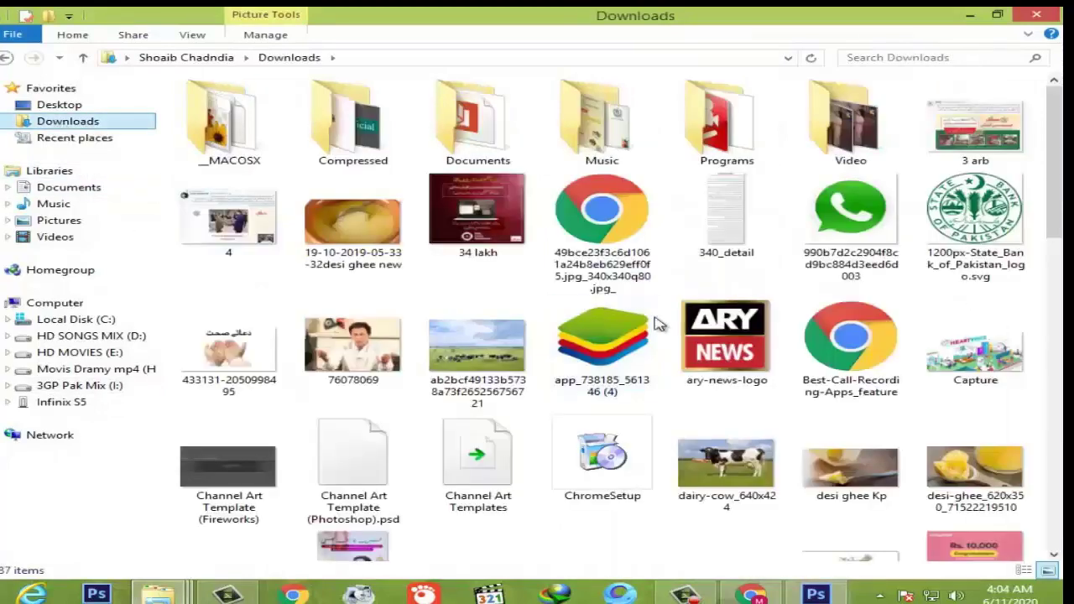
right_click(698, 285)
click(775, 391)
Choose the subscribe PNG from Downloads as the channel's video watermark image.
key(alt+Tab)
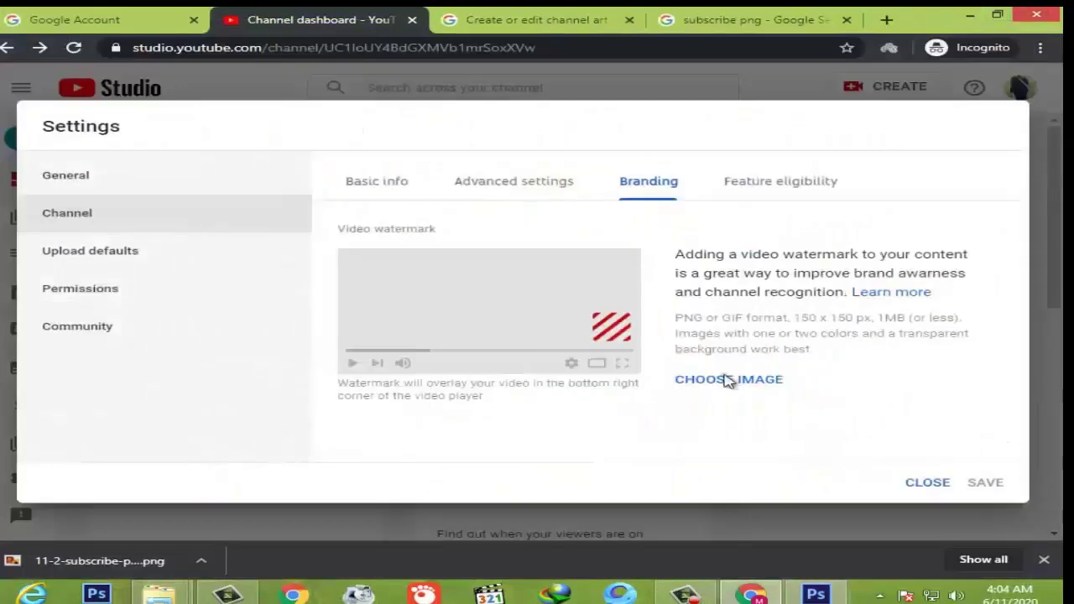
click(728, 379)
click(445, 235)
scroll(875, 378, down, 1)
click(885, 369)
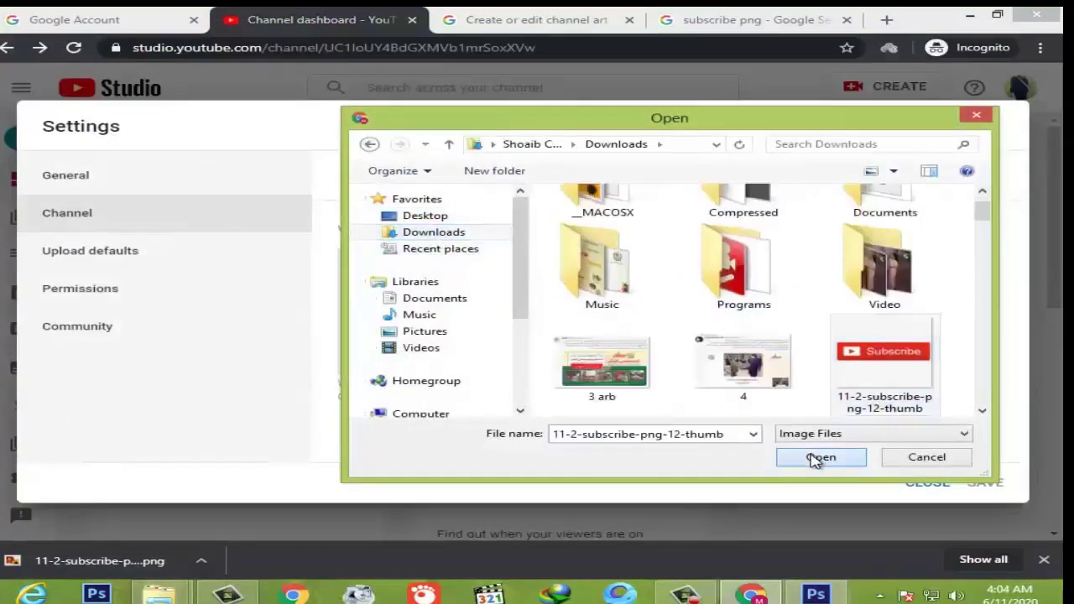
click(821, 457)
click(764, 185)
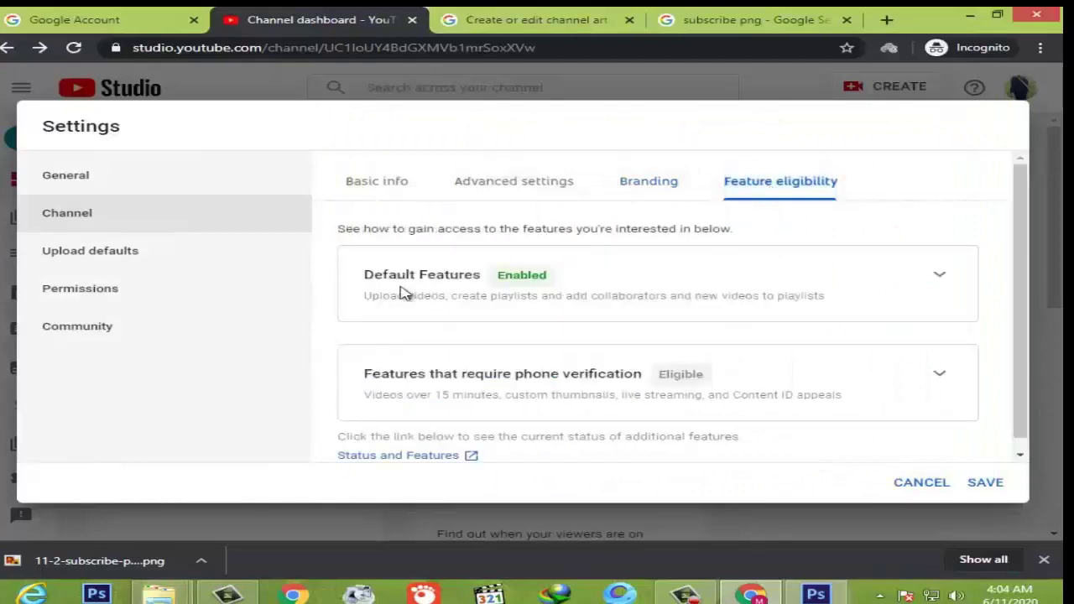
Expand 'Features that require phone verification' and start verifying the phone number.
scroll(728, 319, down, 1)
click(938, 363)
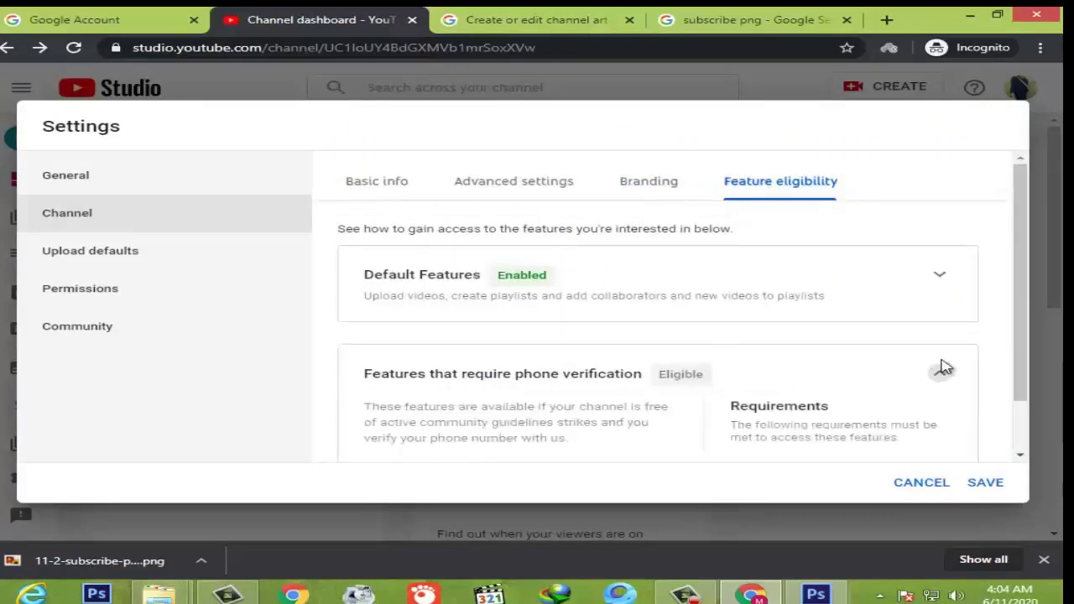
scroll(683, 382, down, 2)
click(873, 392)
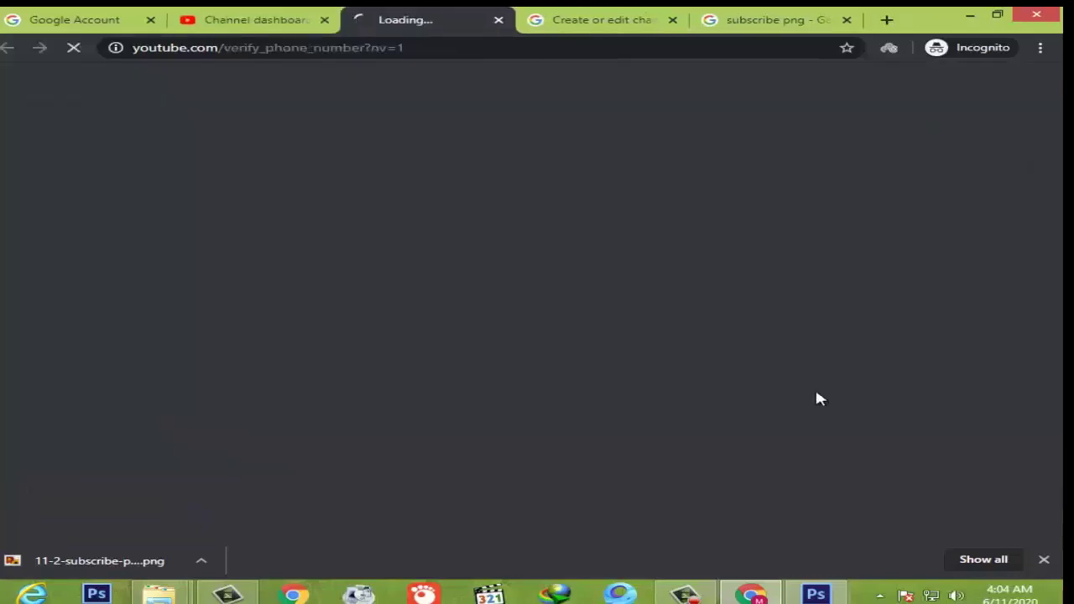
Review the default features details, then go to the account verification tab.
click(260, 25)
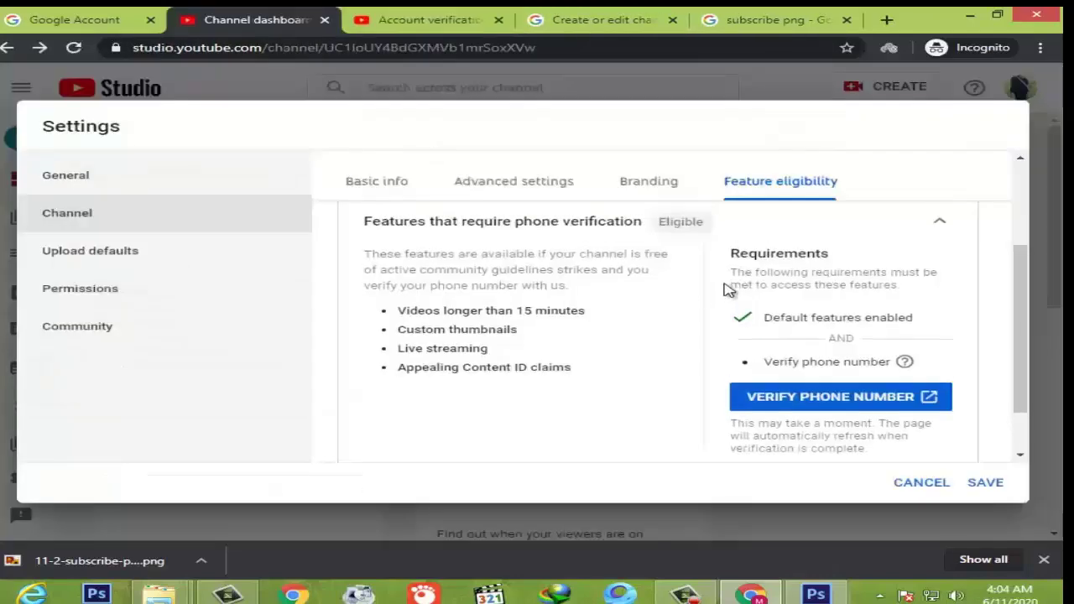
scroll(724, 288, up, 3)
click(939, 274)
scroll(643, 319, down, 5)
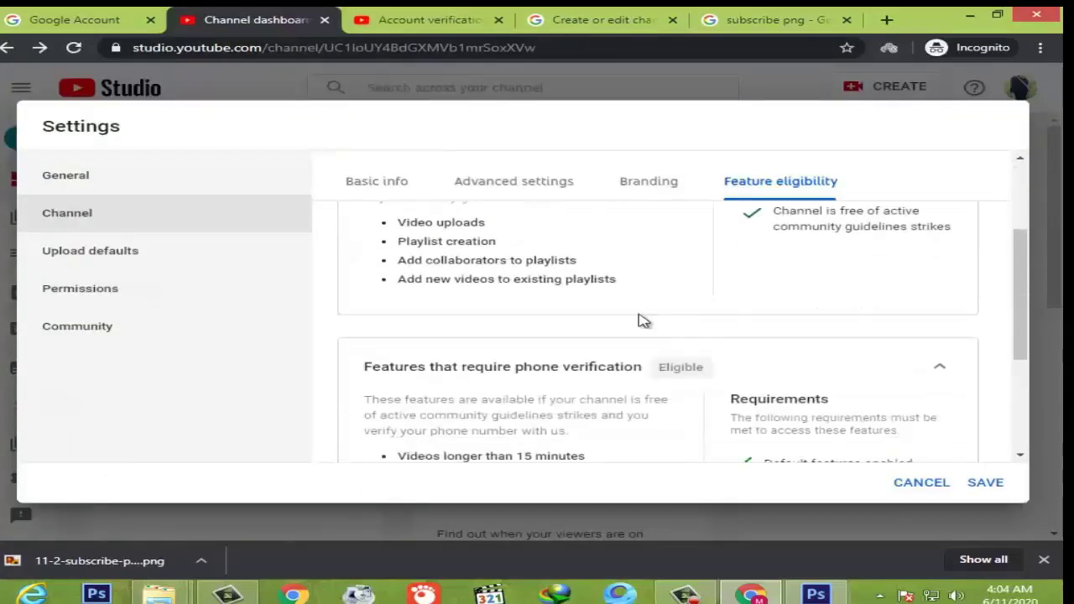
click(436, 17)
Request the verification code by automated voice call and submit the channel's phone number.
click(53, 256)
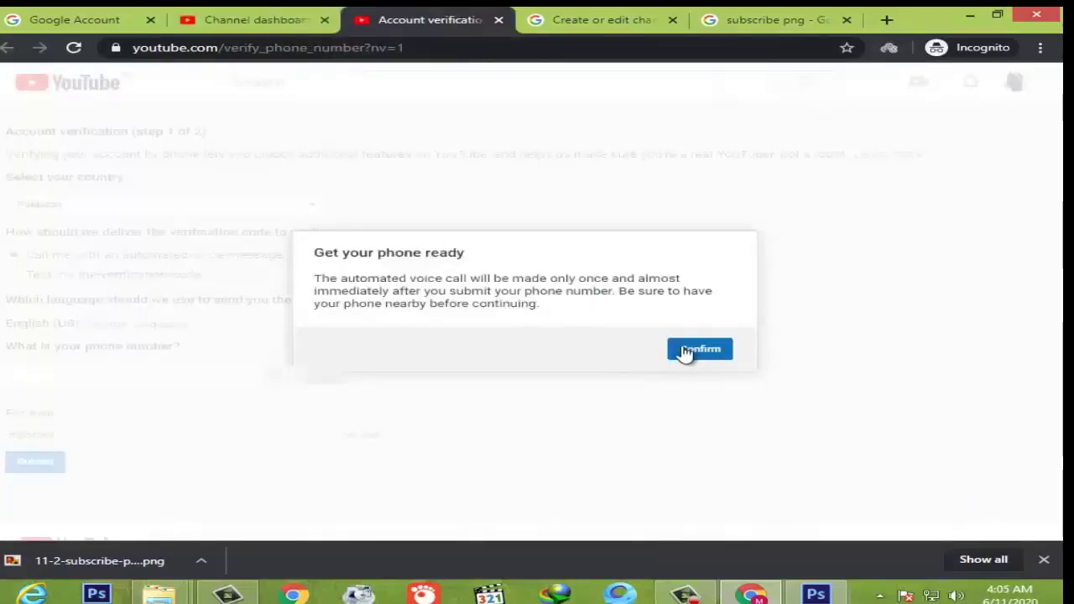
click(685, 353)
click(69, 369)
text(03117)
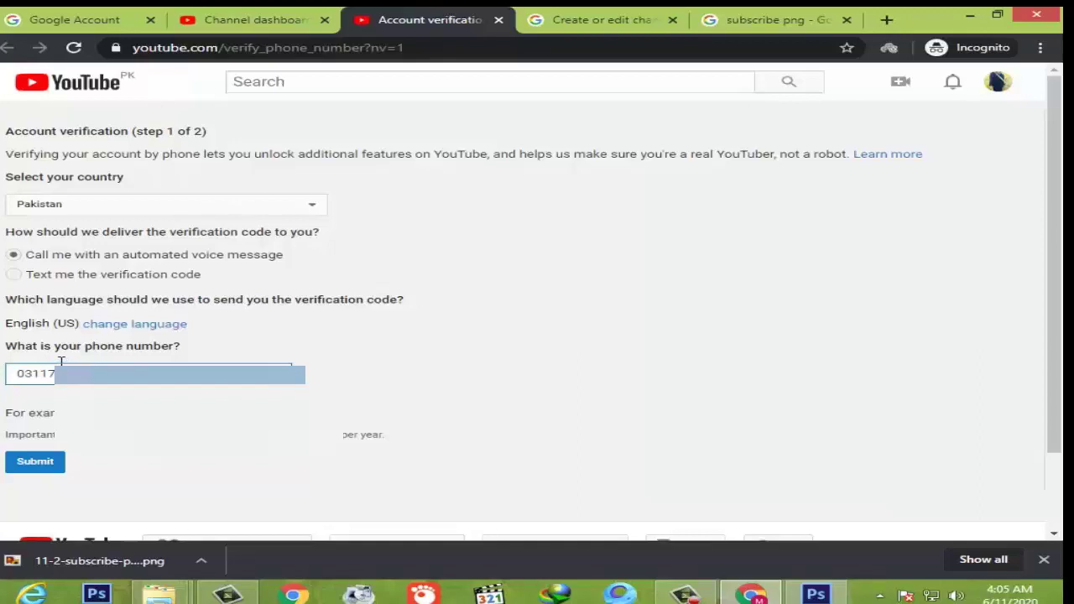
click(53, 462)
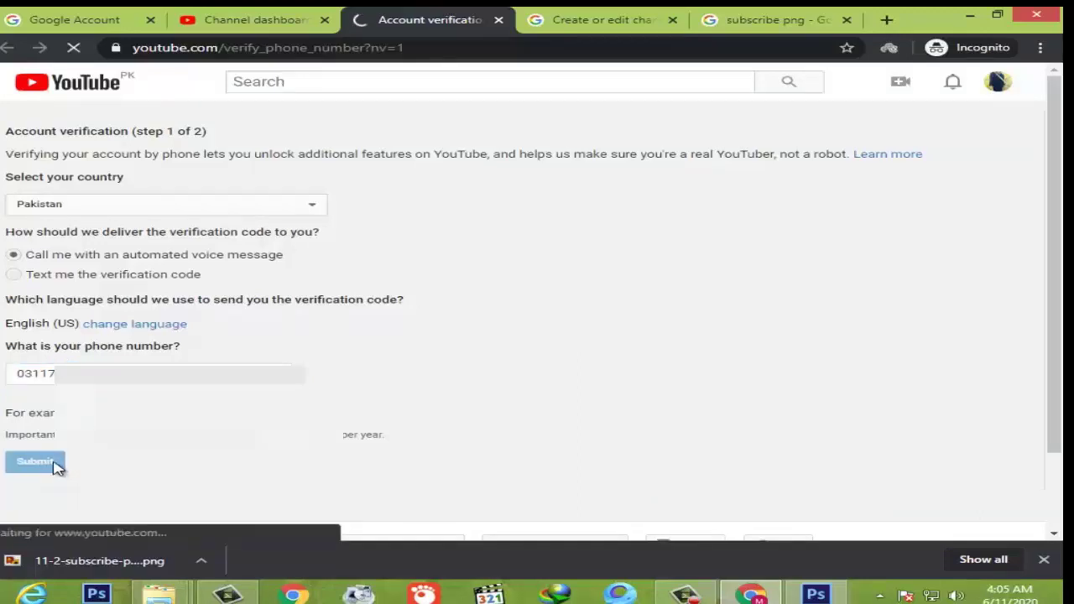